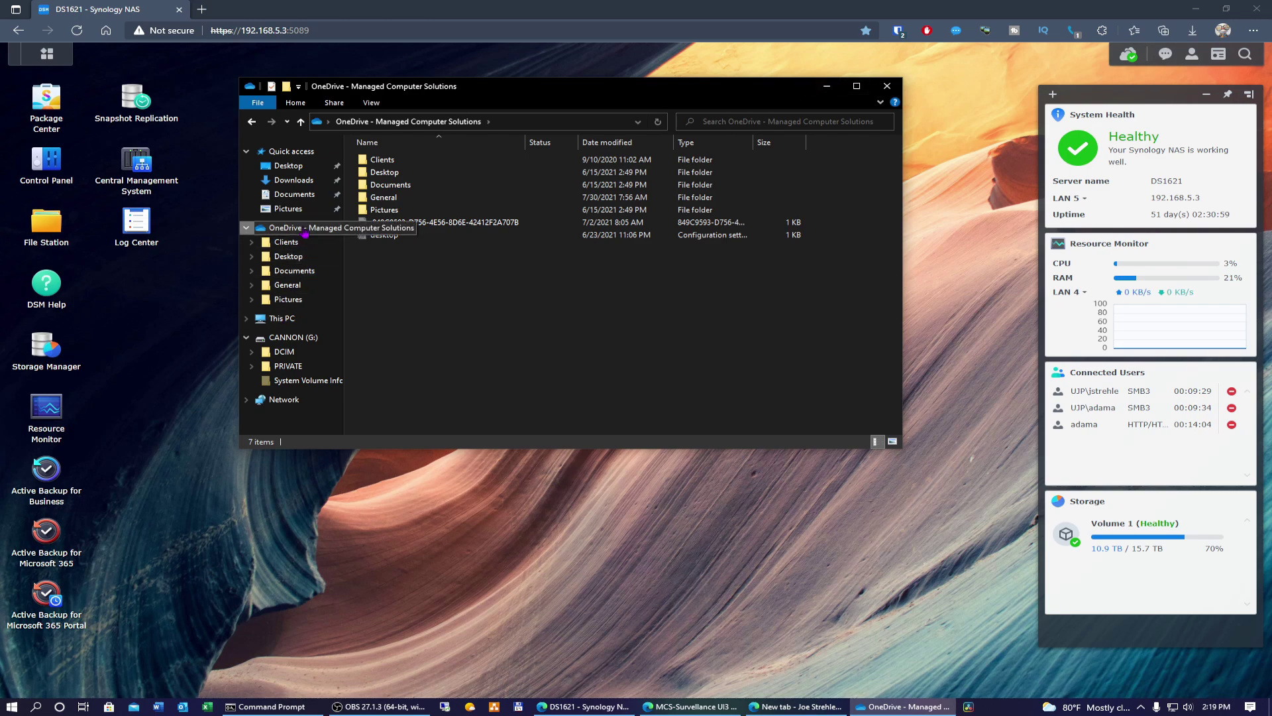
# Step: Search Package Center for drive, install the Synology Drive Server package, and close Package Center
pyautogui.click(826, 86)
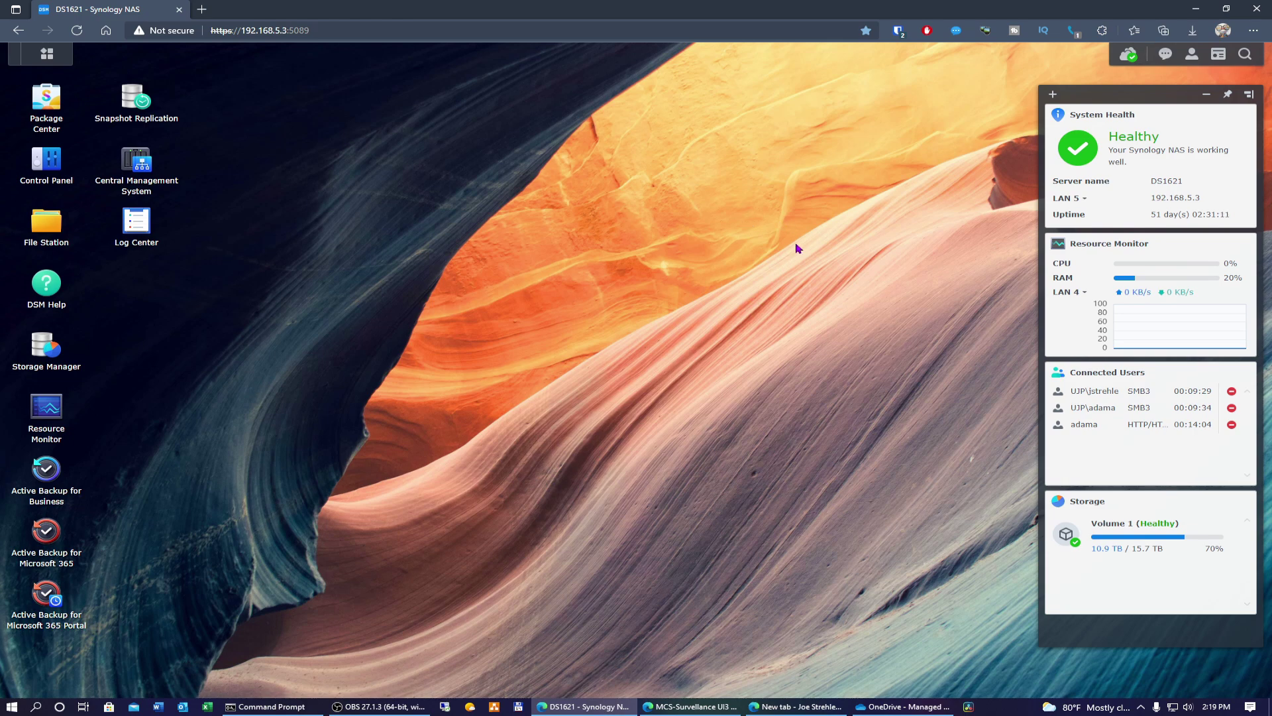
pyautogui.click(51, 100)
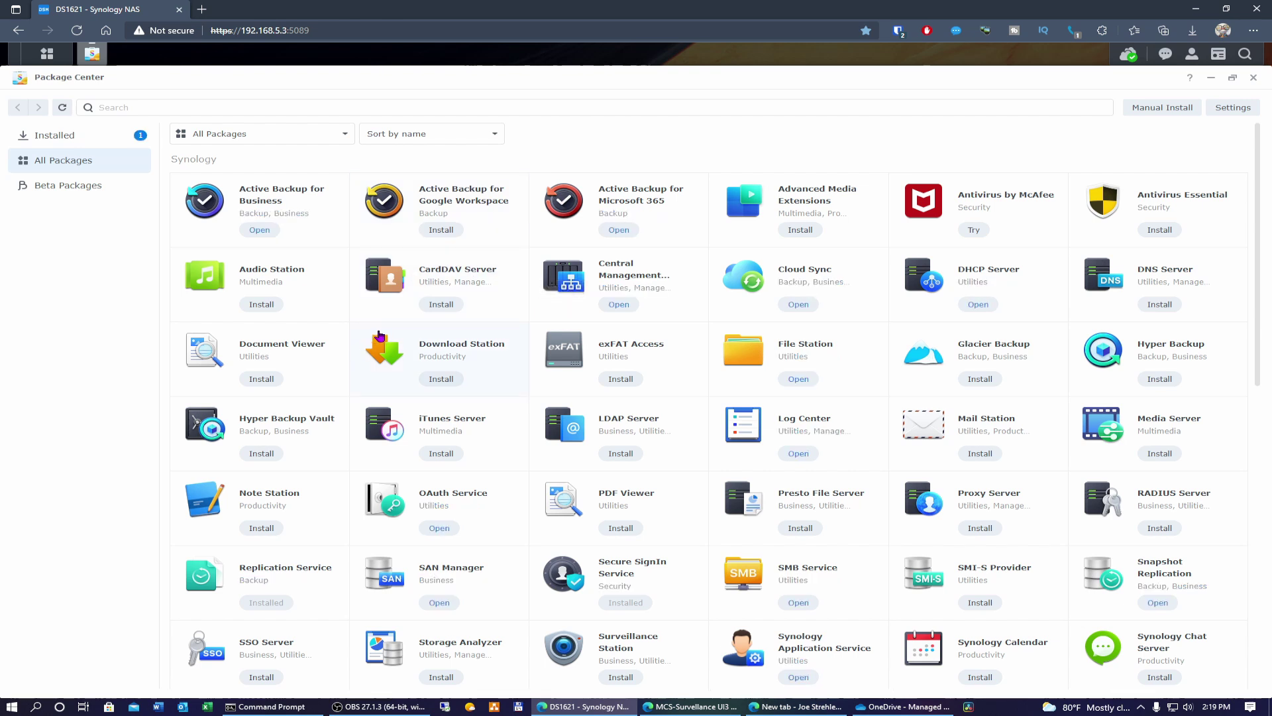
pyautogui.click(439, 108)
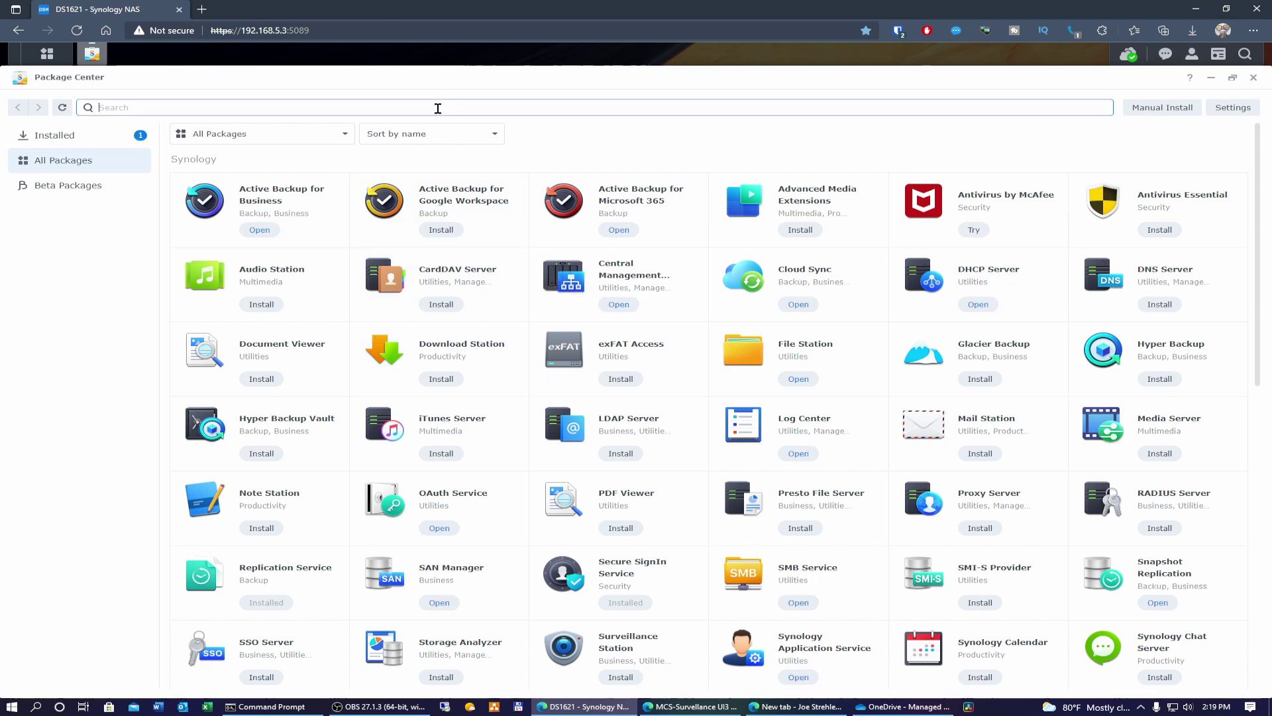
pyautogui.write('drive')
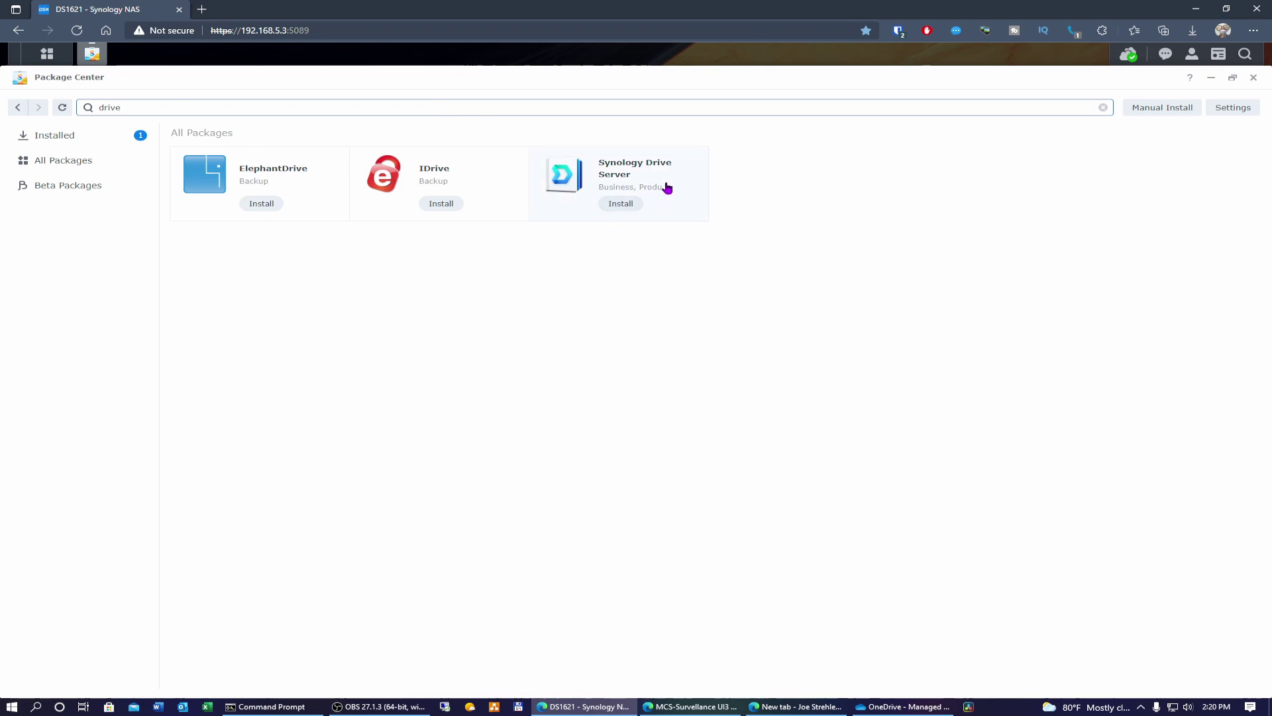
pyautogui.click(631, 175)
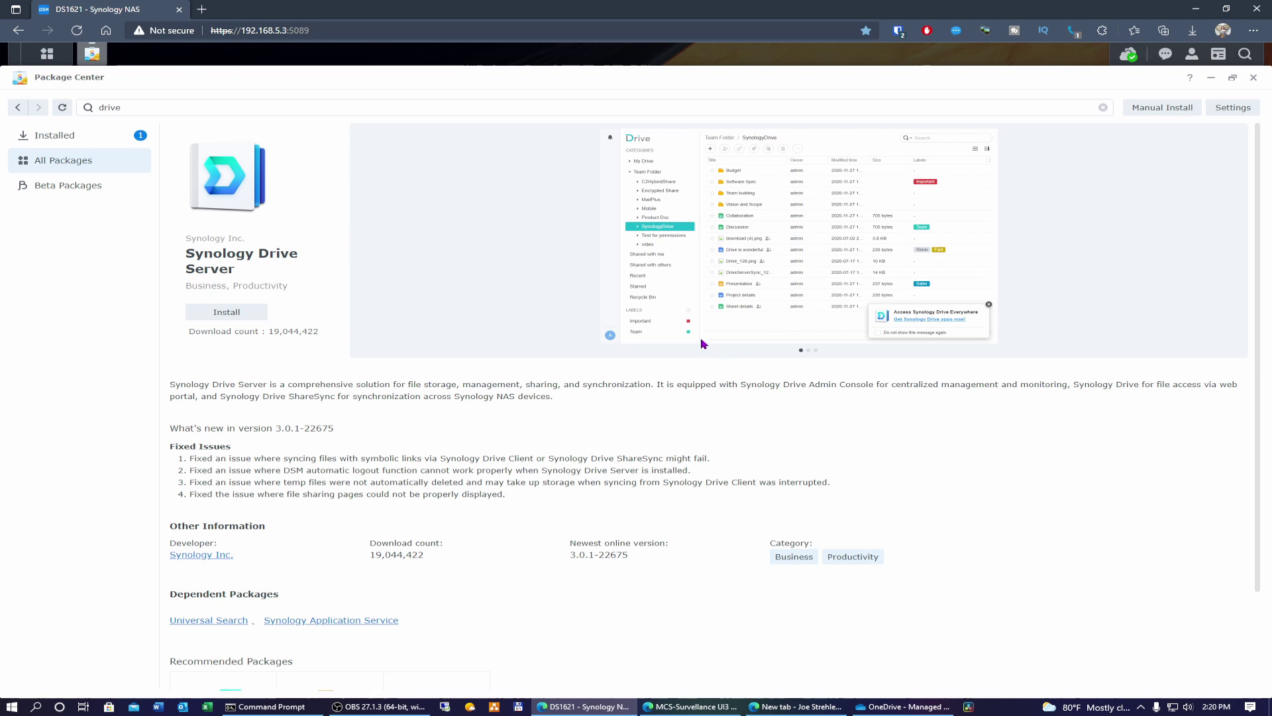
pyautogui.click(232, 313)
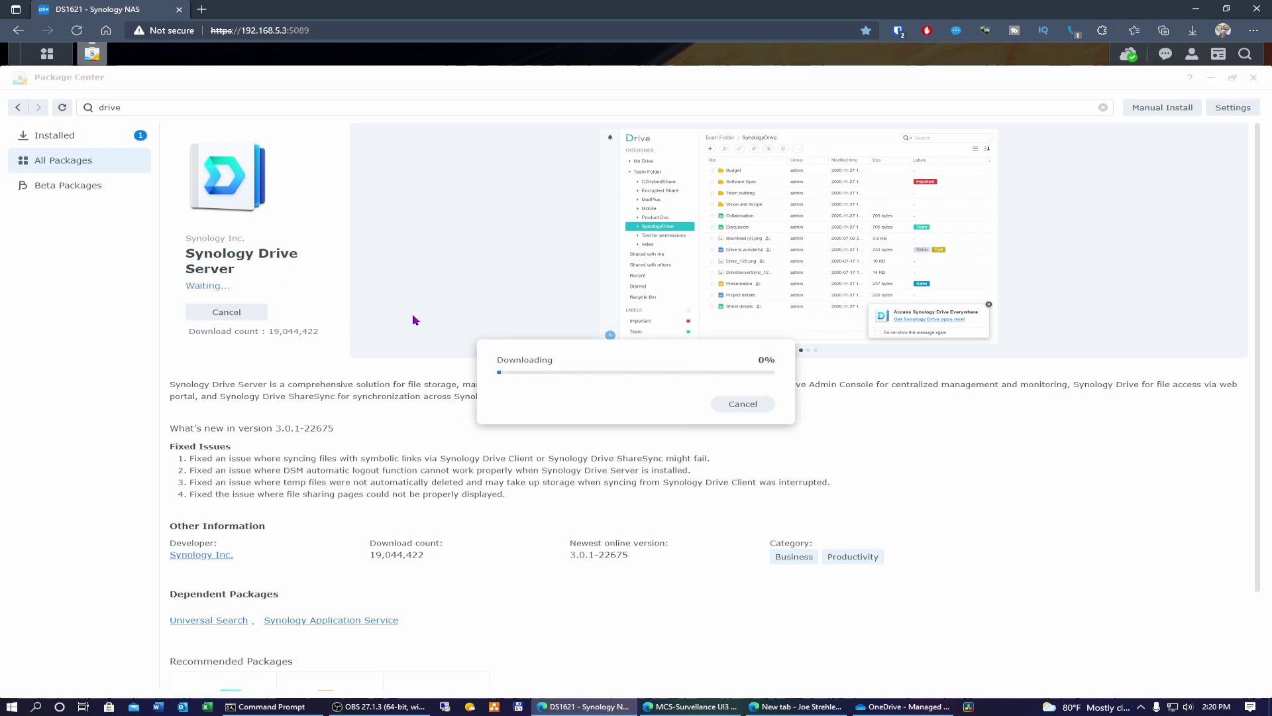
pyautogui.press('Return')
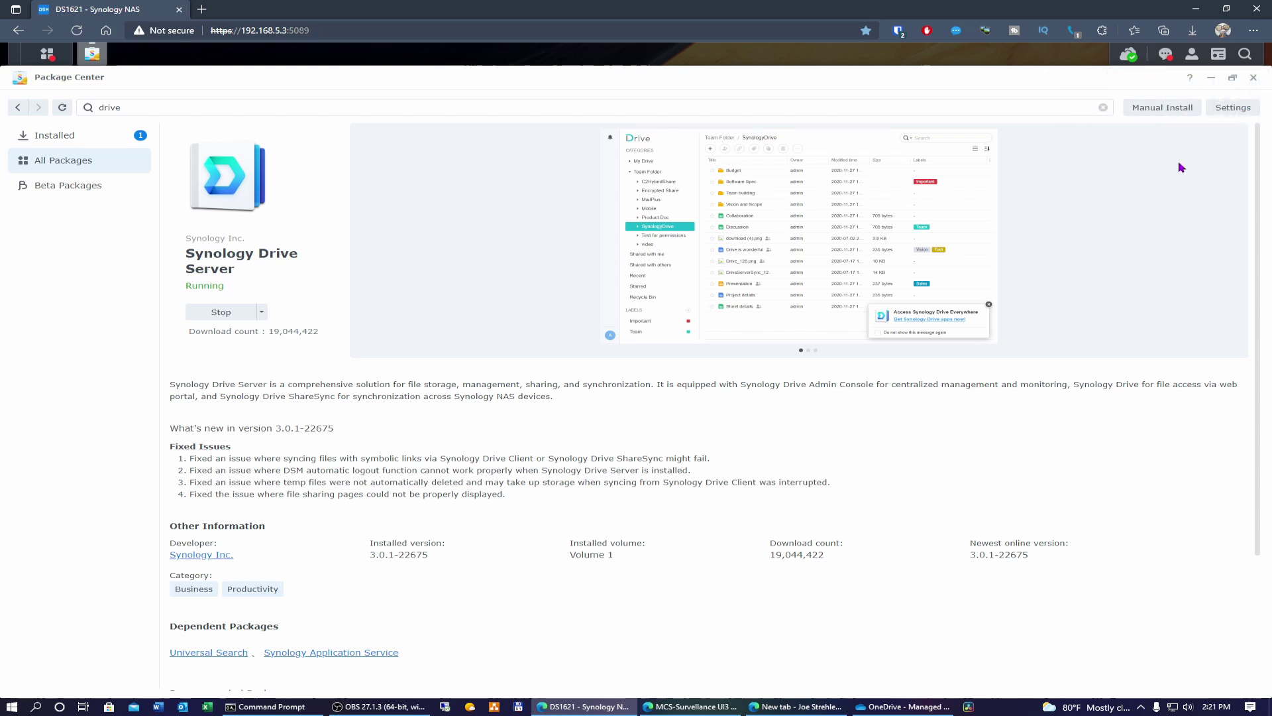
pyautogui.click(1253, 78)
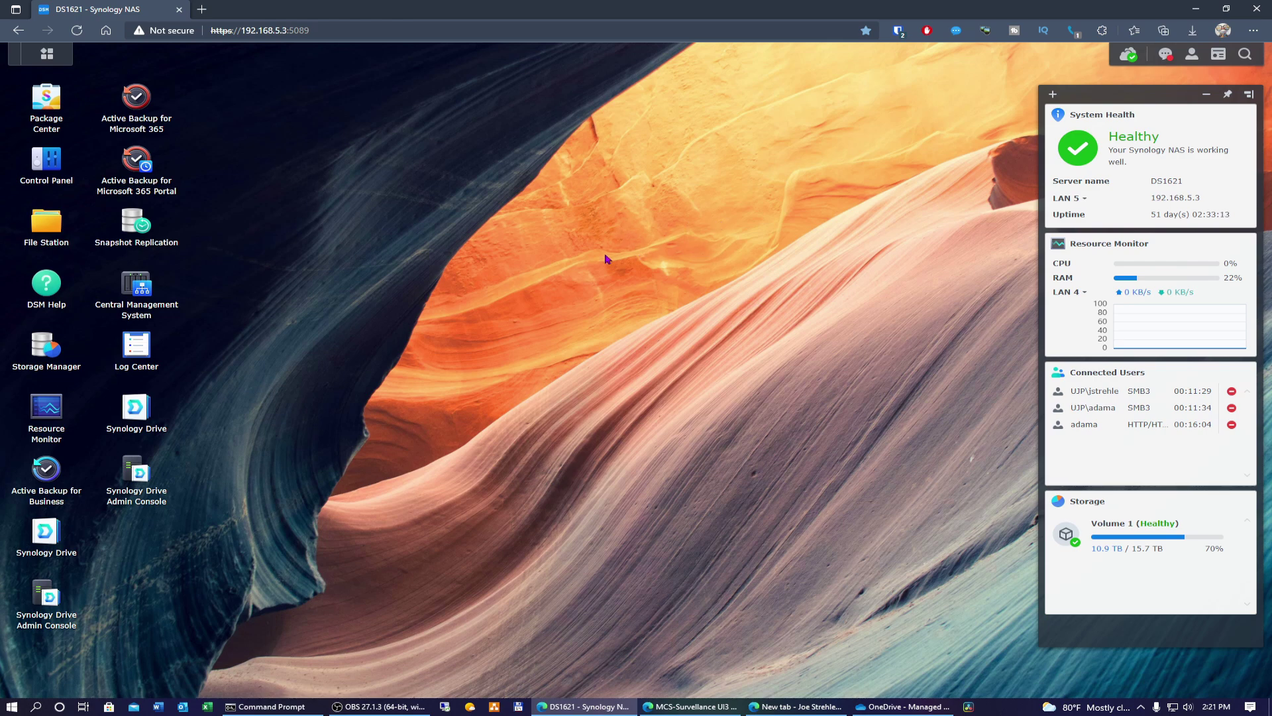
# Step: Review the NAS shared folders in Control Panel and select the public folder
pyautogui.click(48, 160)
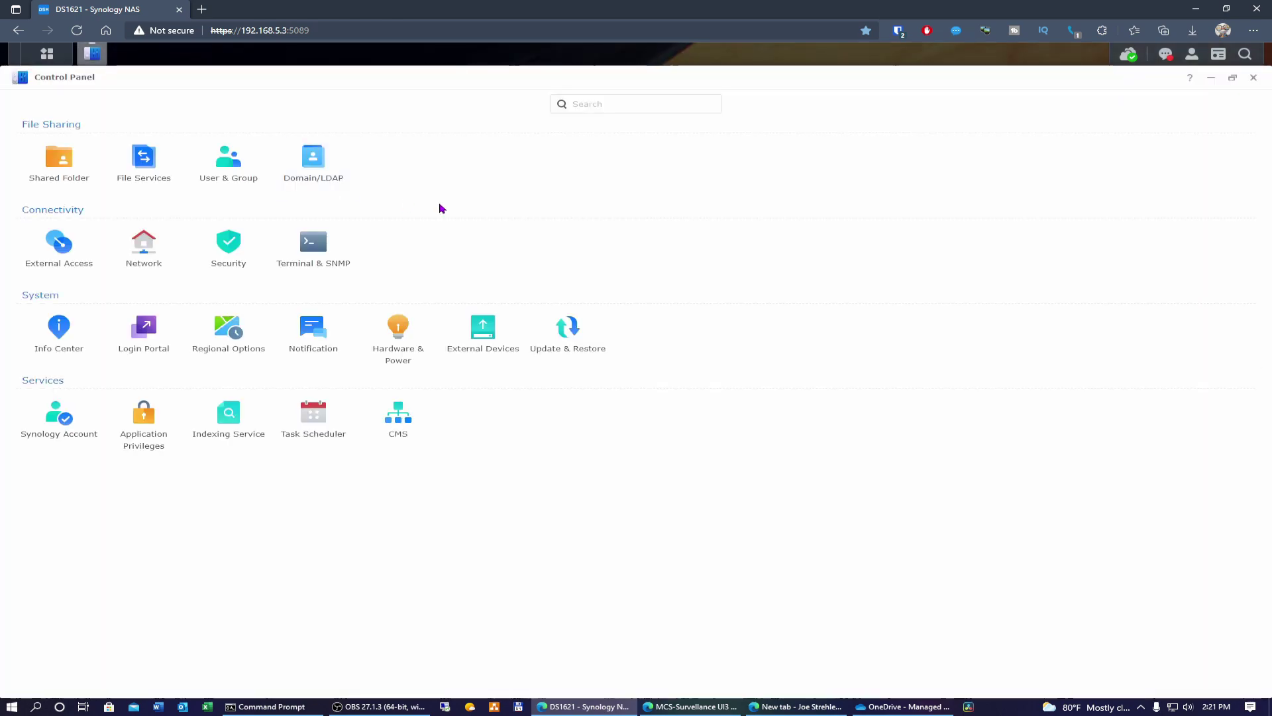
pyautogui.click(58, 159)
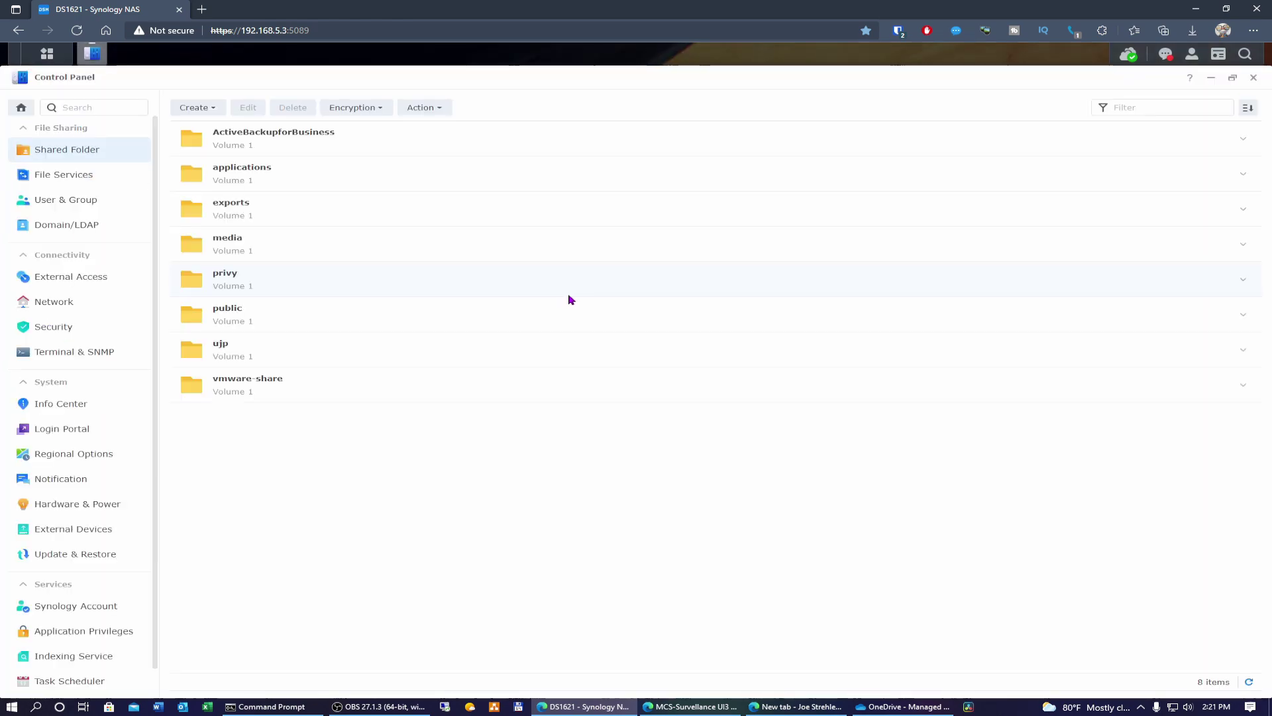
pyautogui.click(273, 322)
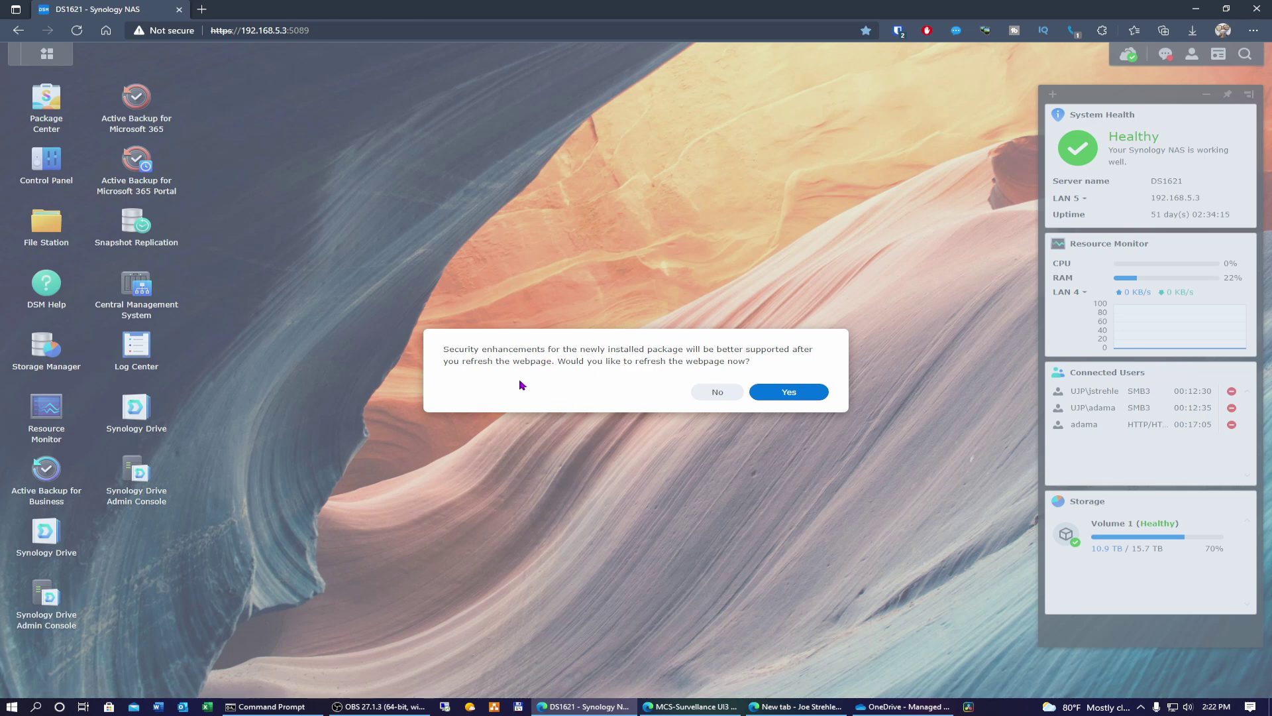
# Step: Accept the webpage refresh, open Synology Drive Admin Console, and go through its welcome guide to the team folder list
pyautogui.click(798, 396)
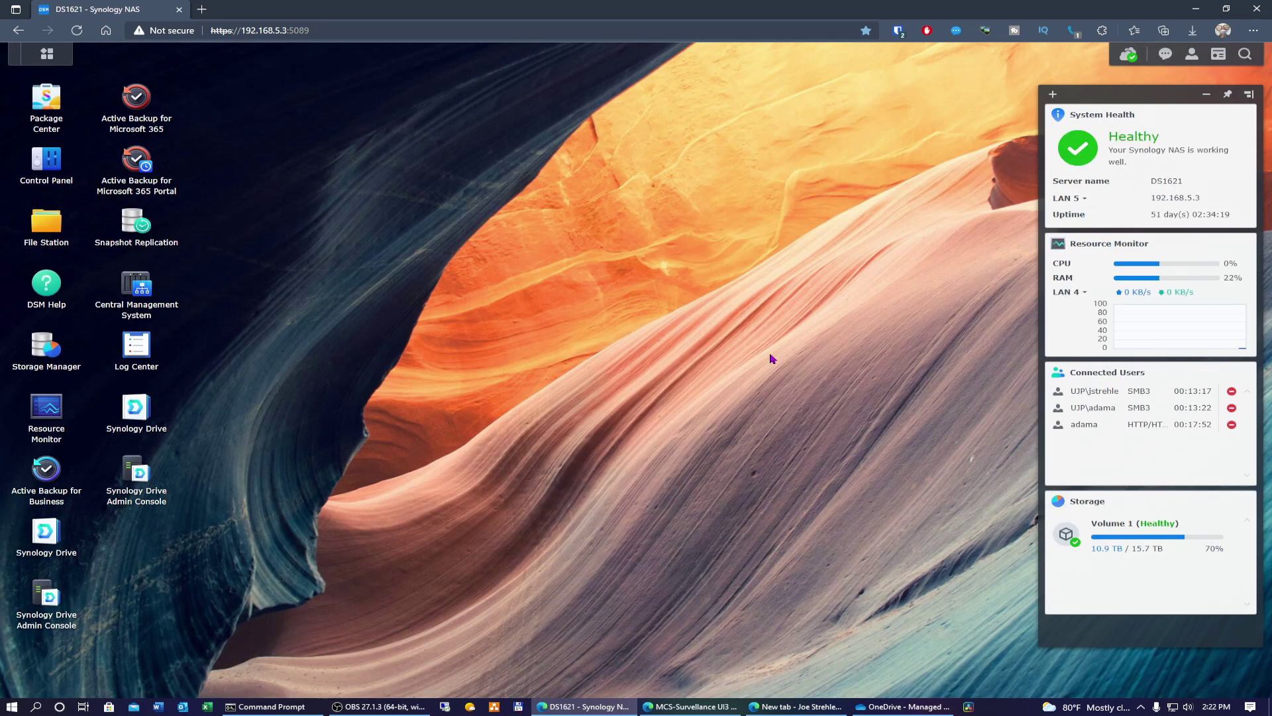
pyautogui.click(141, 471)
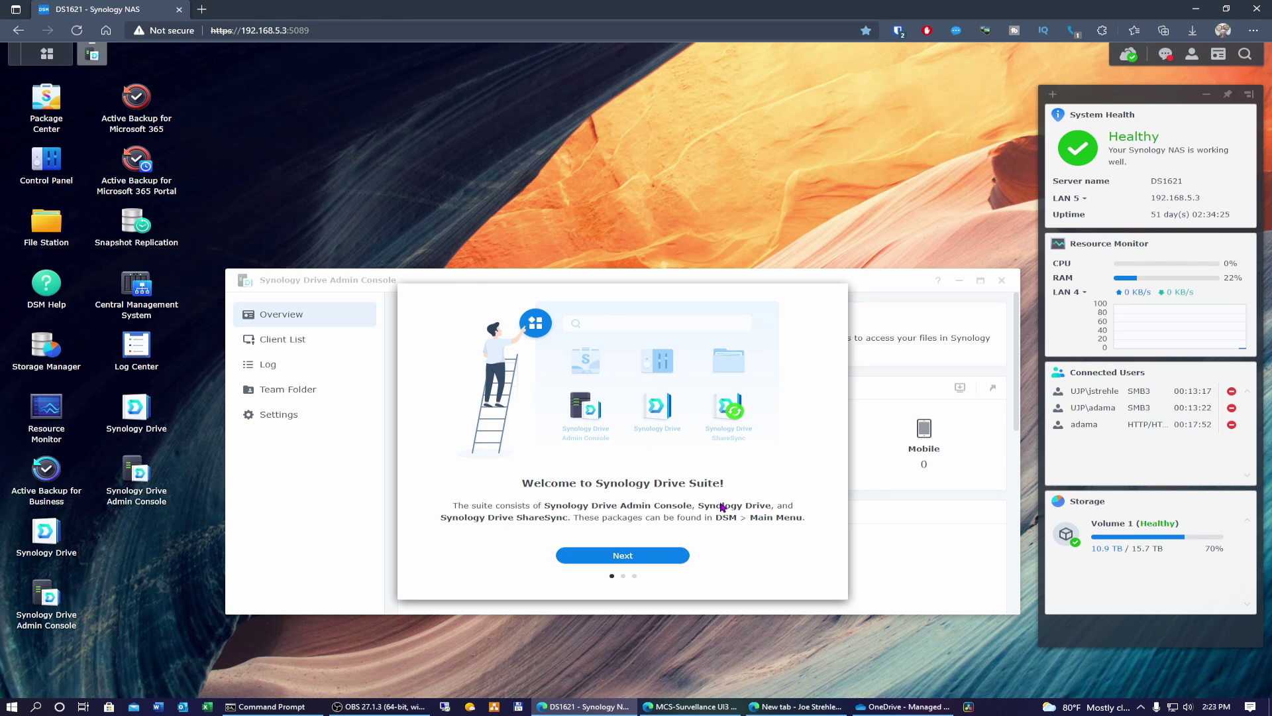
pyautogui.click(634, 560)
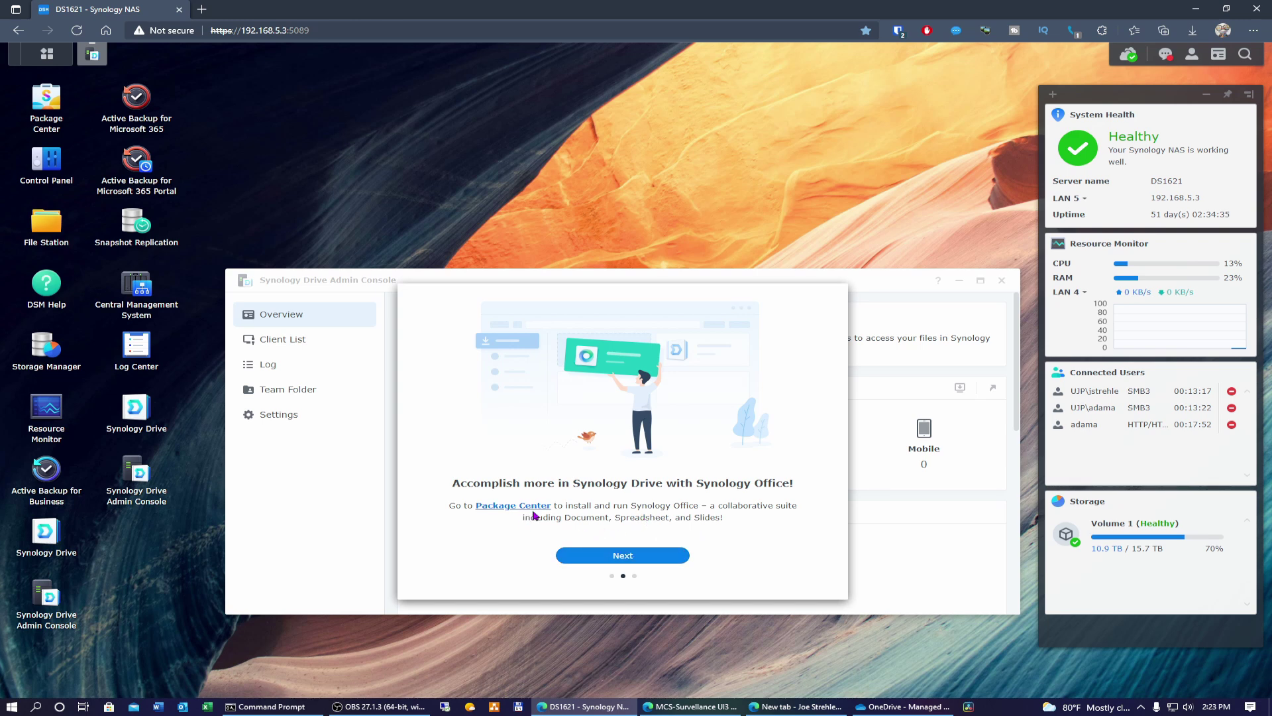
pyautogui.click(628, 560)
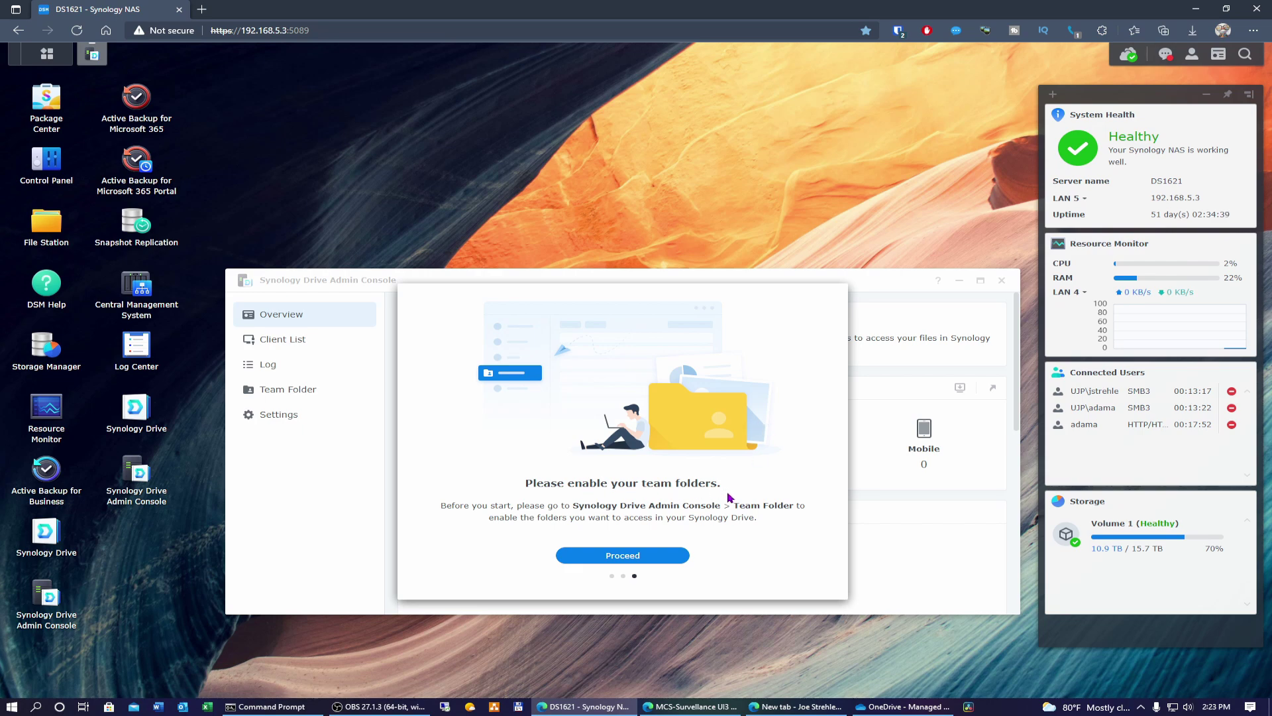
pyautogui.click(622, 555)
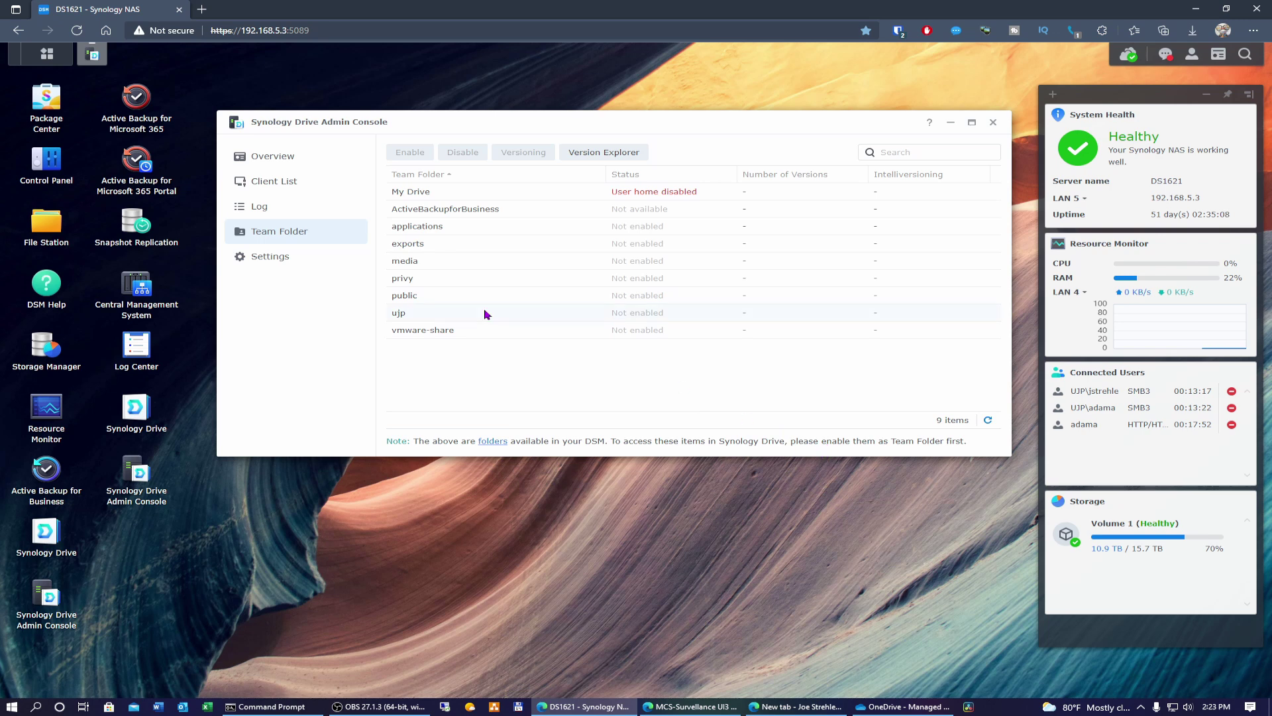
# Step: Enable public as a team folder with version control, a maximum of 8 versions, and rotation from the earliest versions
pyautogui.click(436, 297)
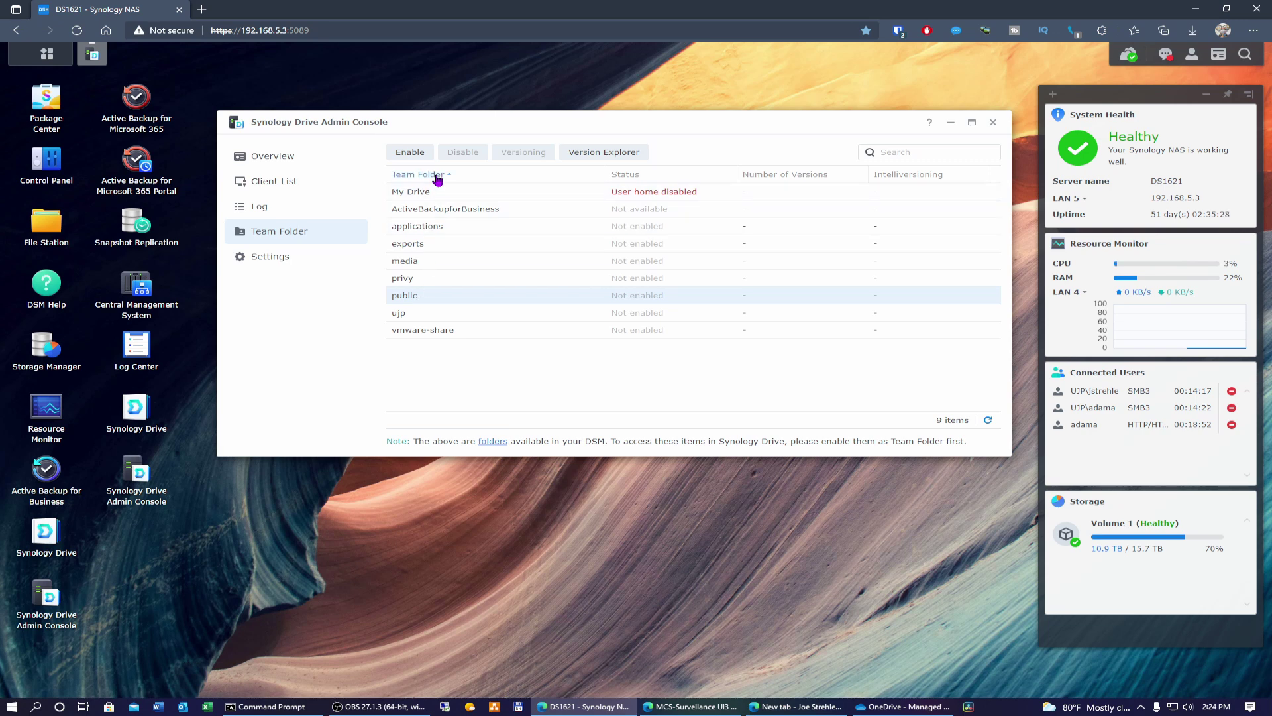
pyautogui.click(422, 157)
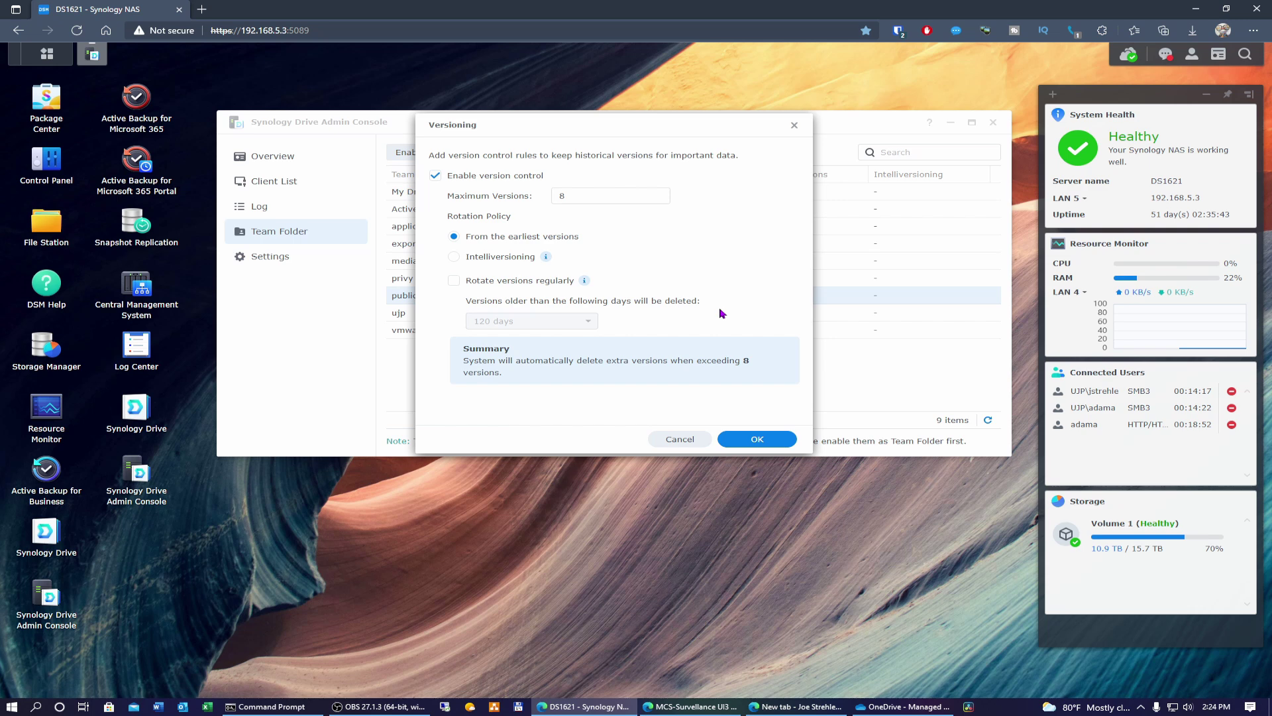
pyautogui.moveTo(547, 259)
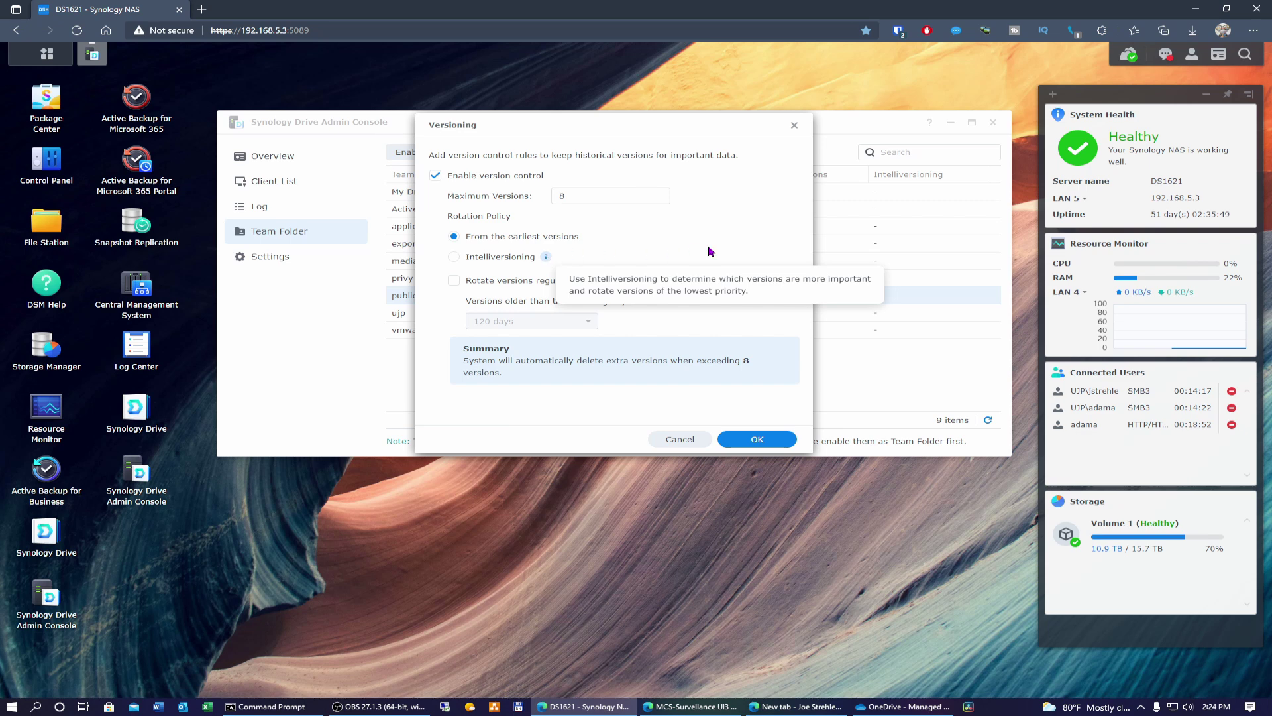
pyautogui.moveTo(584, 281)
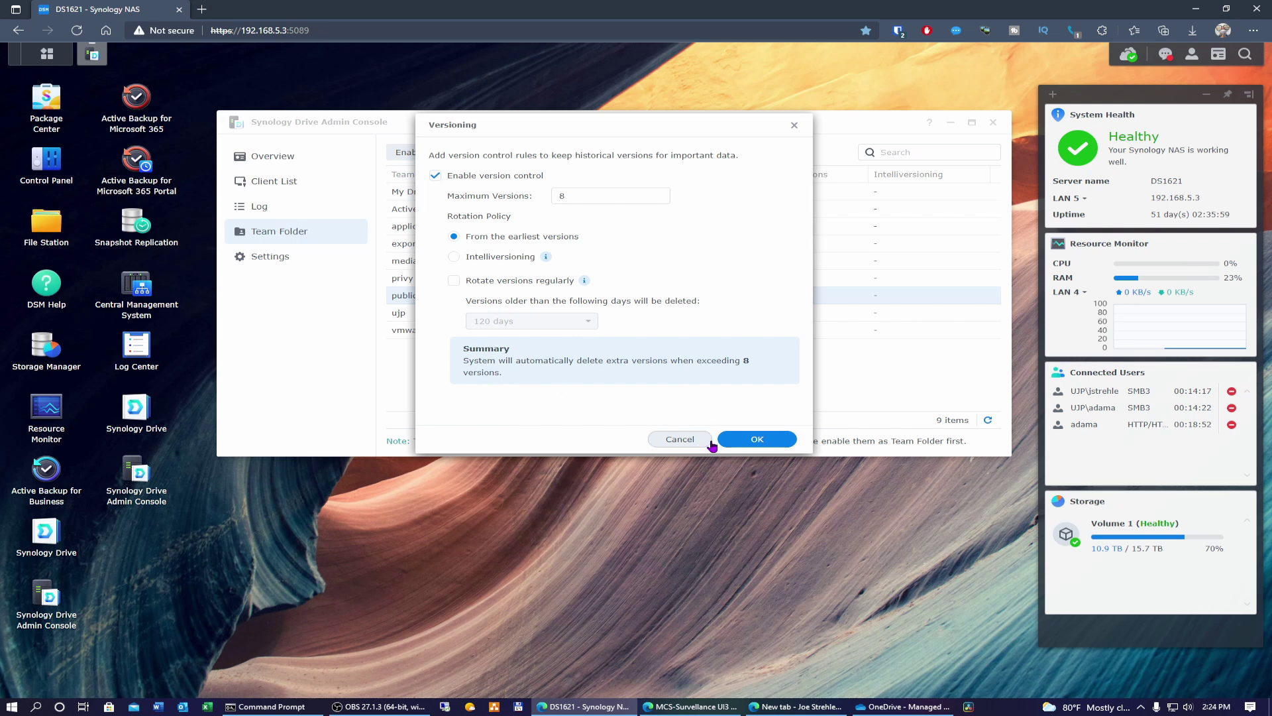
pyautogui.click(757, 440)
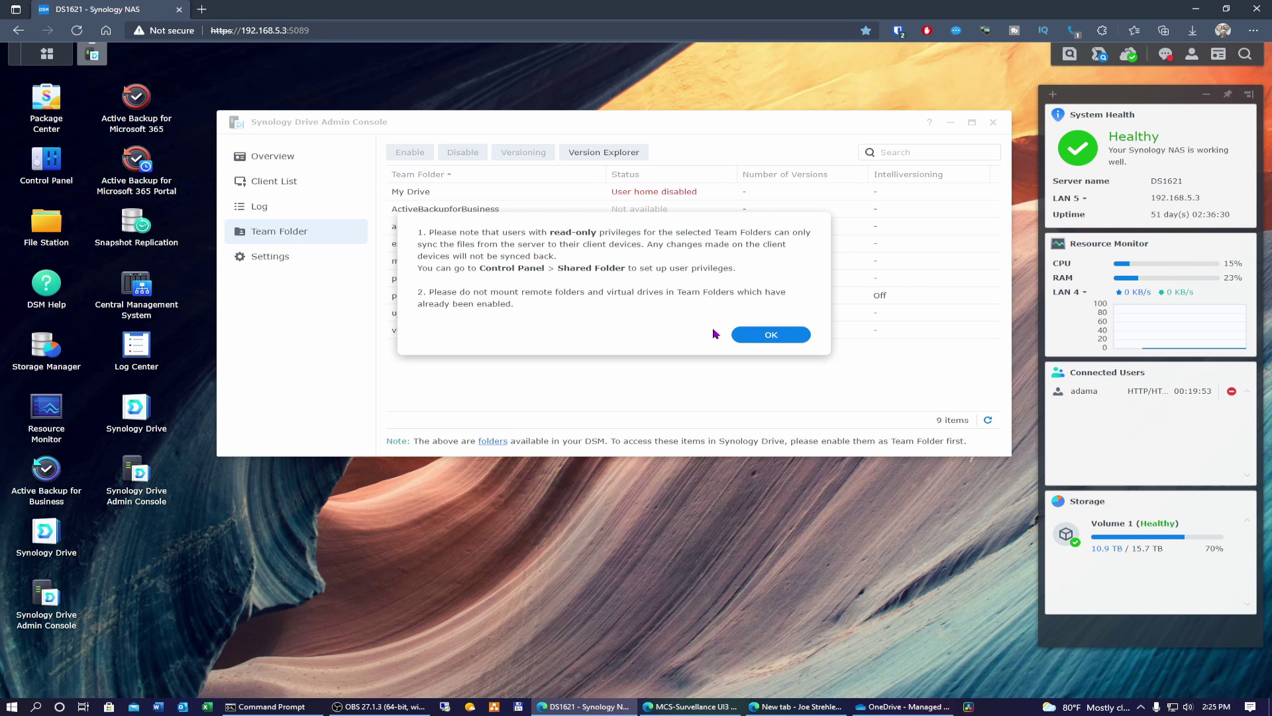
pyautogui.click(767, 335)
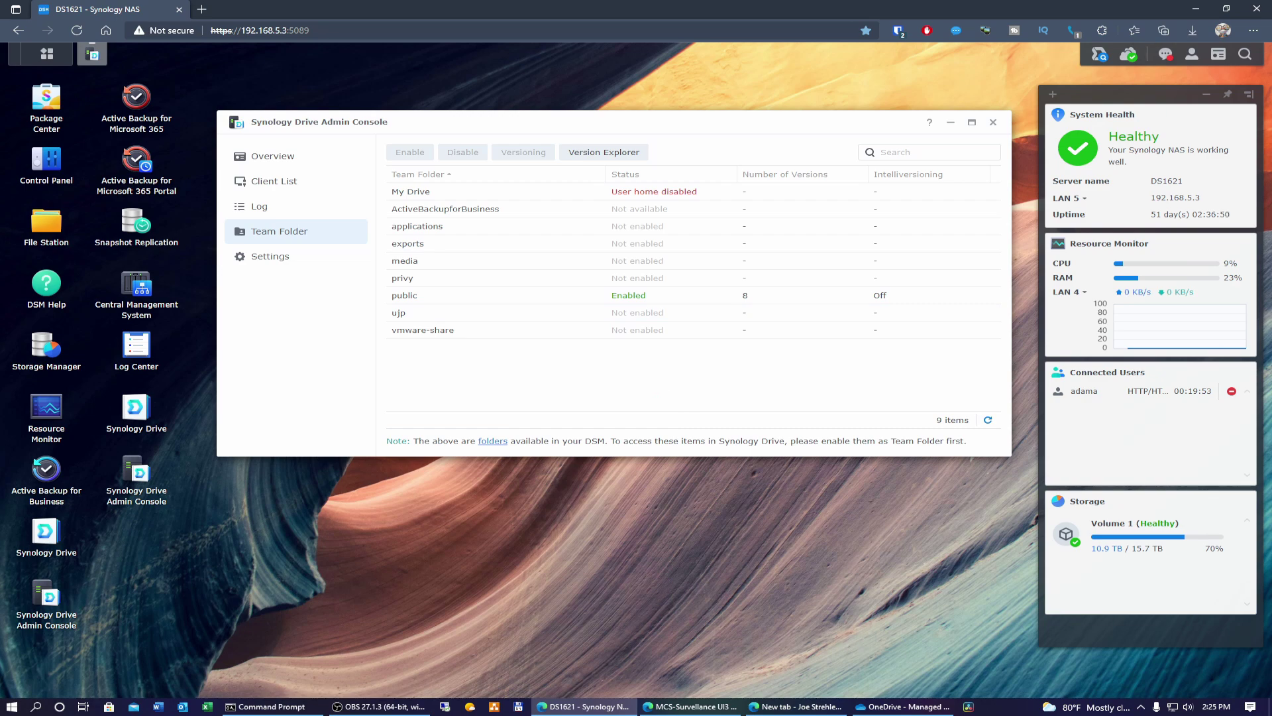
# Step: Switch to File Explorer, check the contents of the mapped public (P:) network drive, disconnect the drive, and close the window
pyautogui.hotkey('alt', 'Tab')
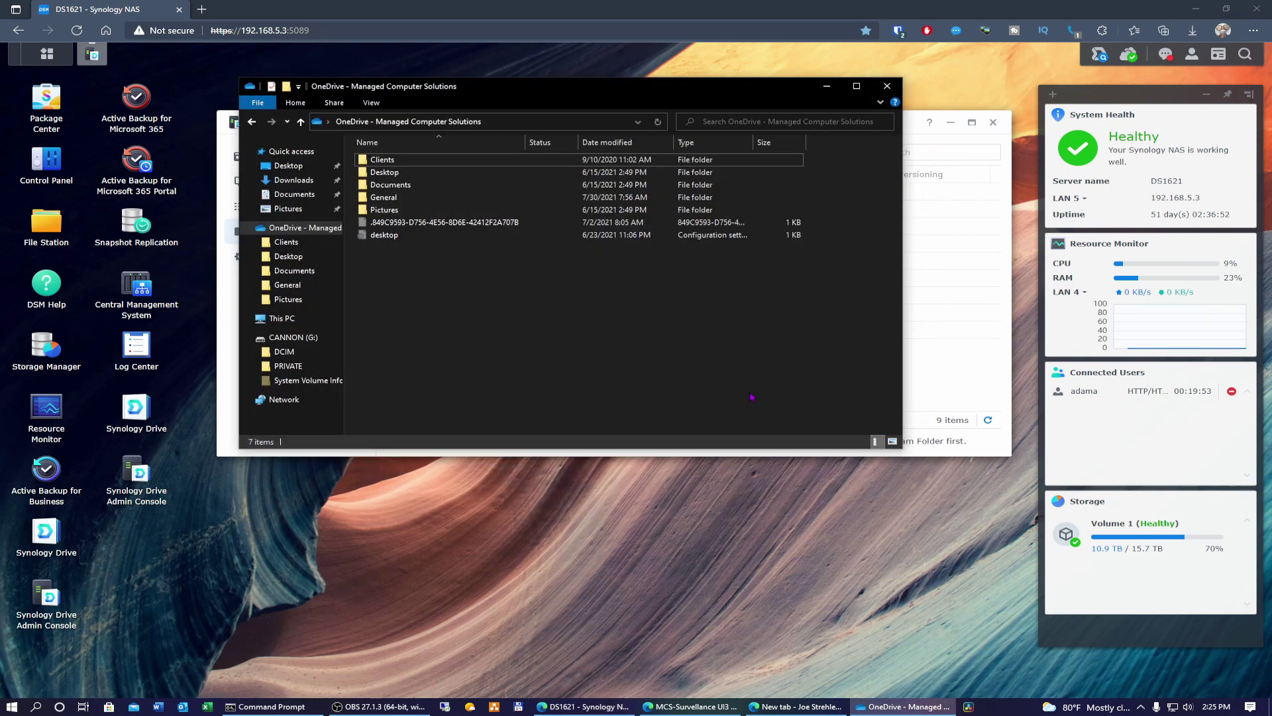
pyautogui.click(284, 320)
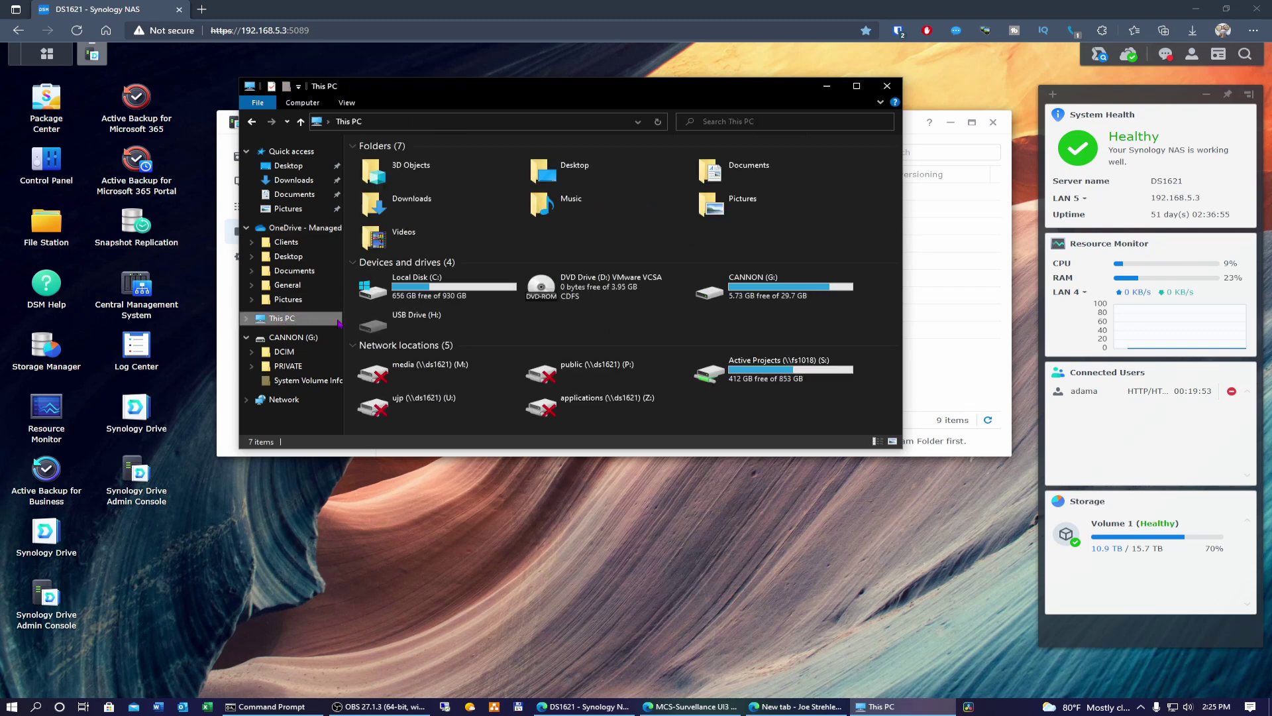
pyautogui.doubleClick(596, 379)
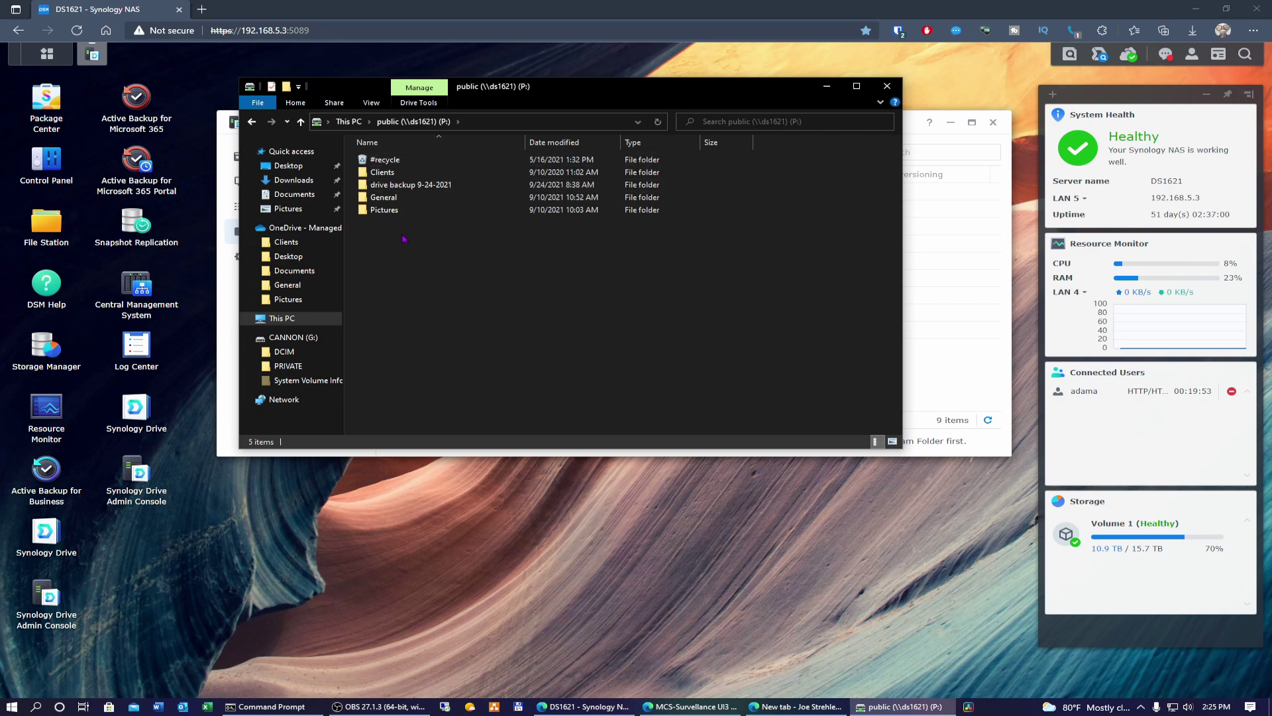
pyautogui.click(252, 121)
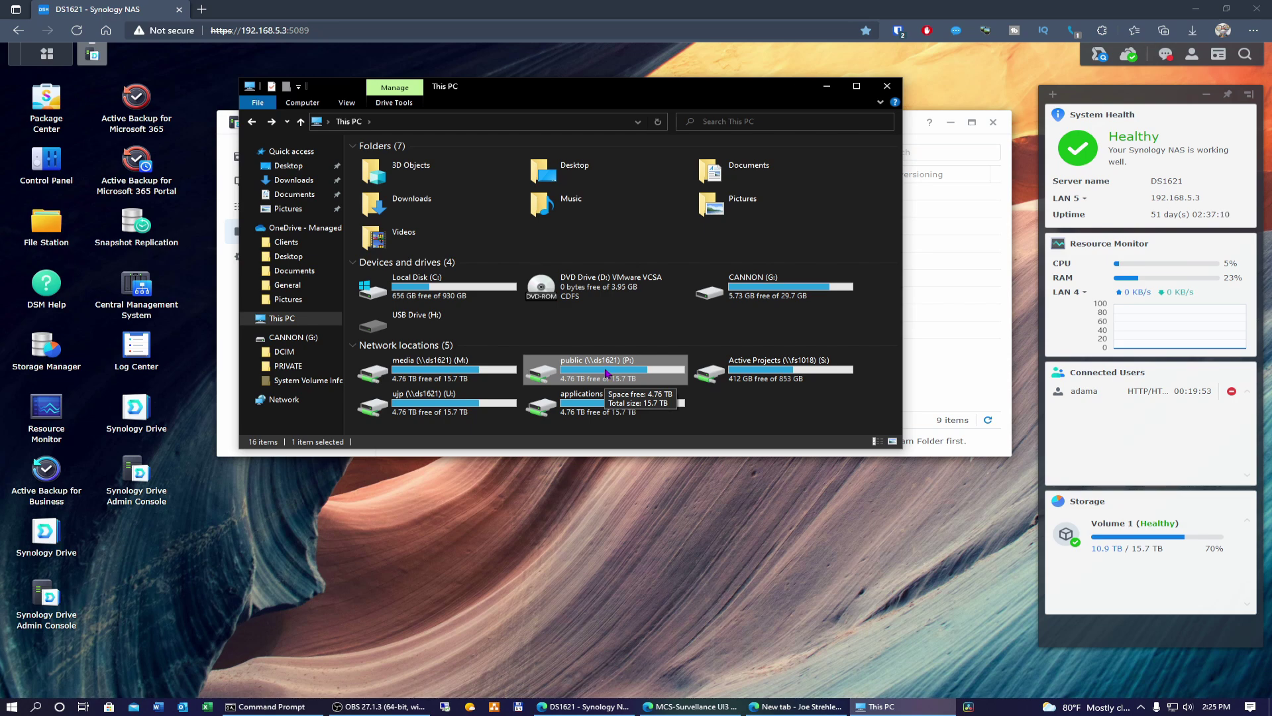
pyautogui.rightClick(611, 371)
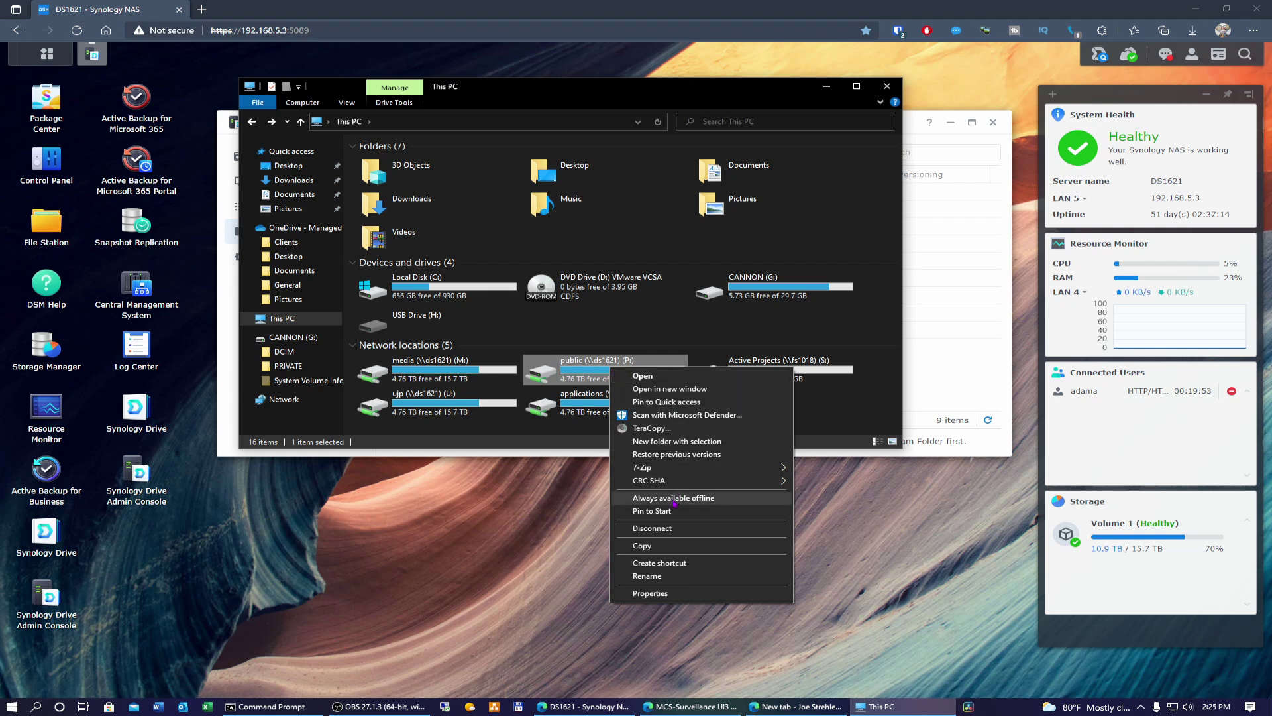
pyautogui.click(674, 528)
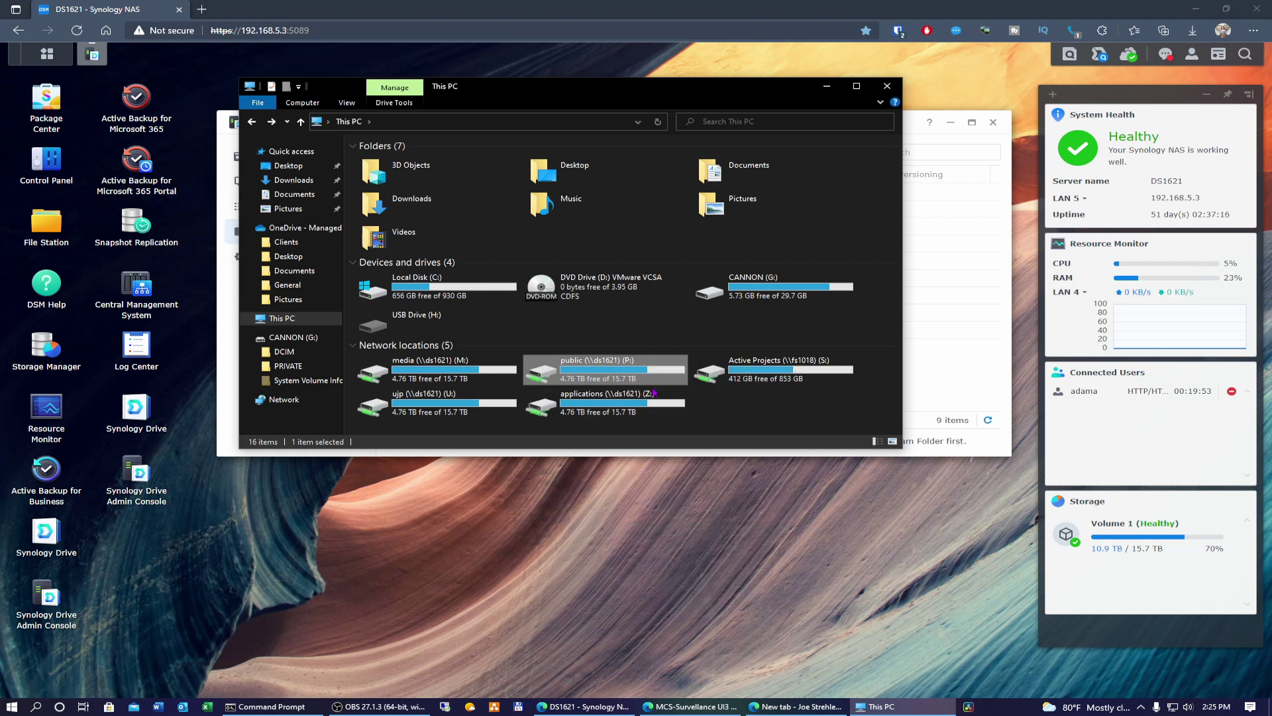
pyautogui.click(887, 86)
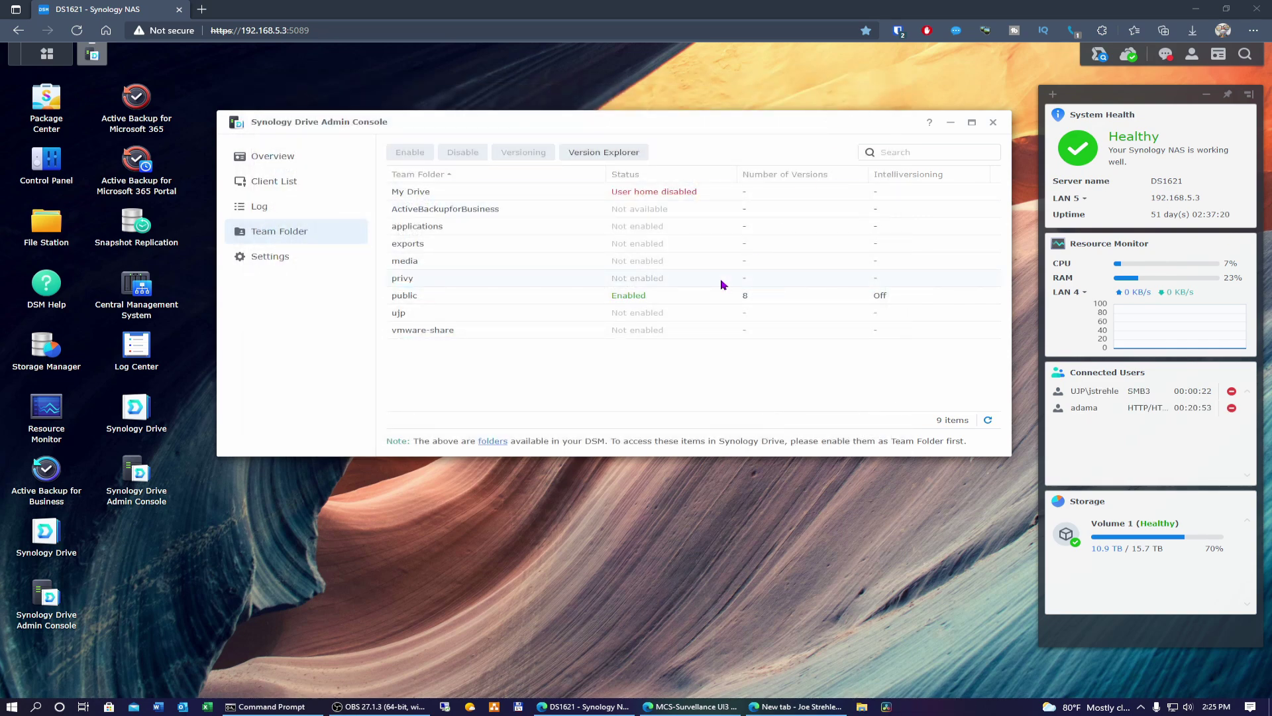
# Step: Open the public shared folder's permissions in Control Panel and examine the access rights of the domain users
pyautogui.click(53, 165)
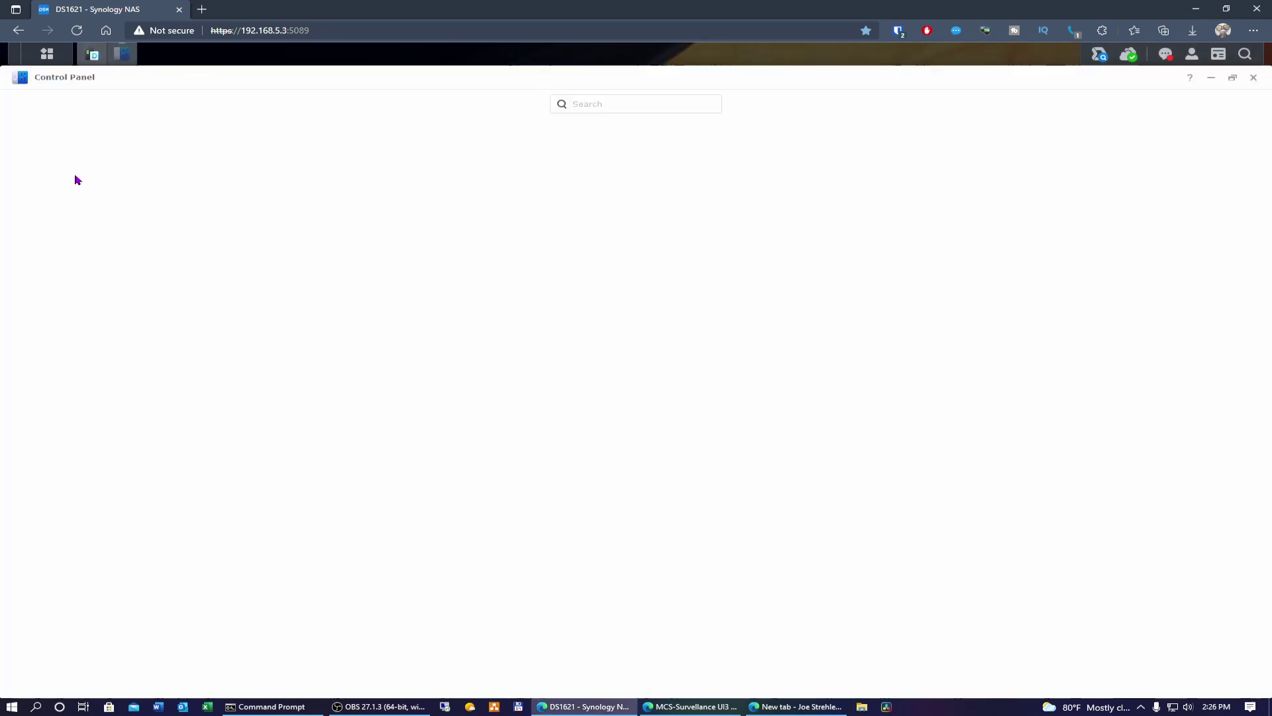
pyautogui.click(74, 168)
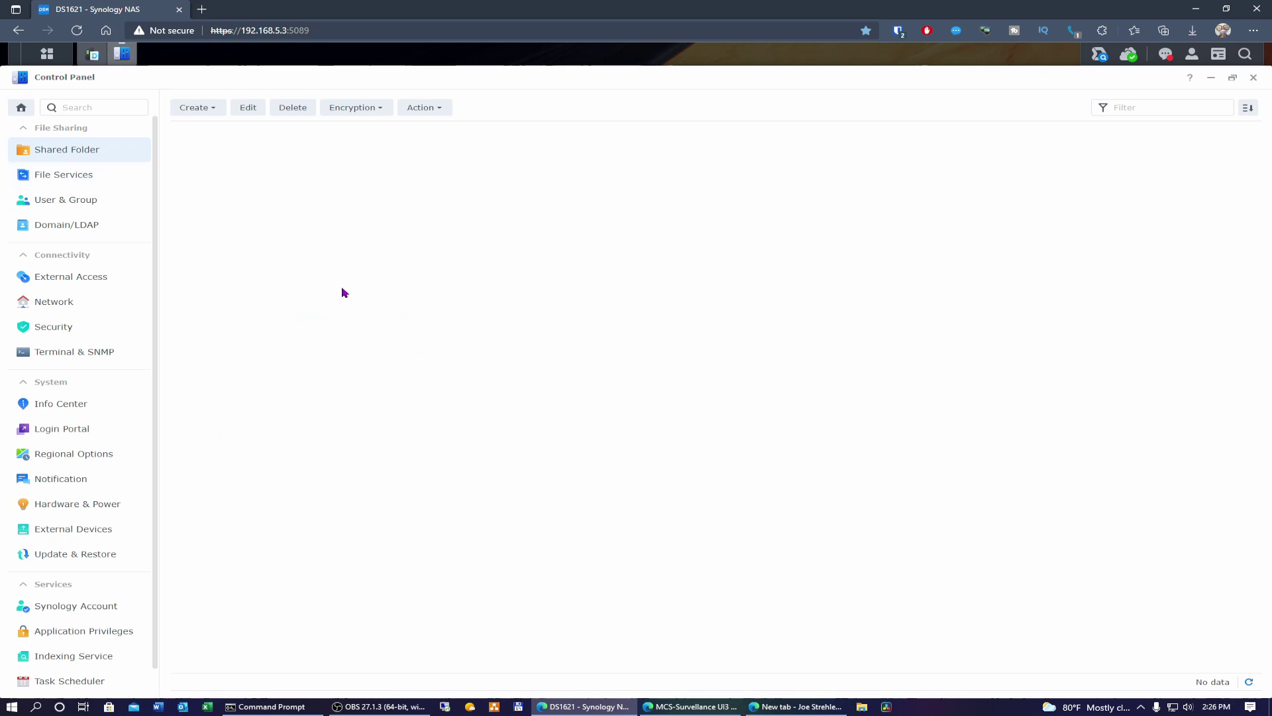
pyautogui.click(252, 309)
pyautogui.click(248, 108)
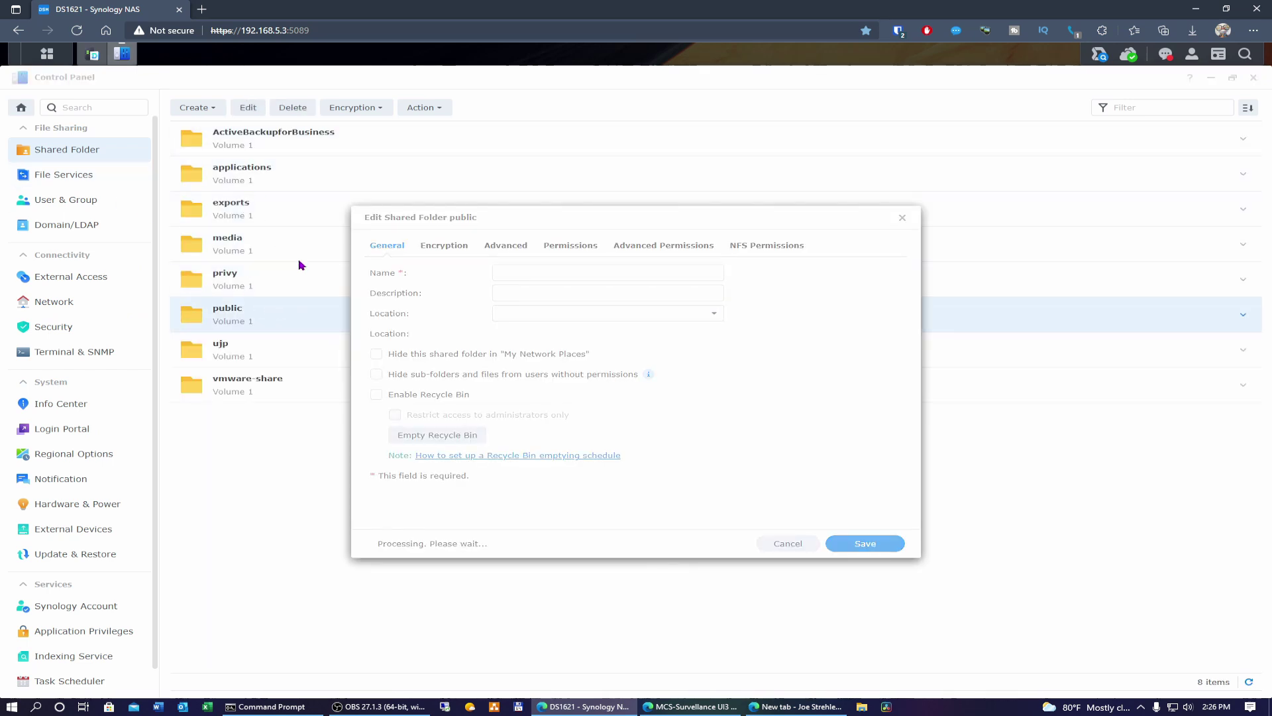
pyautogui.click(570, 255)
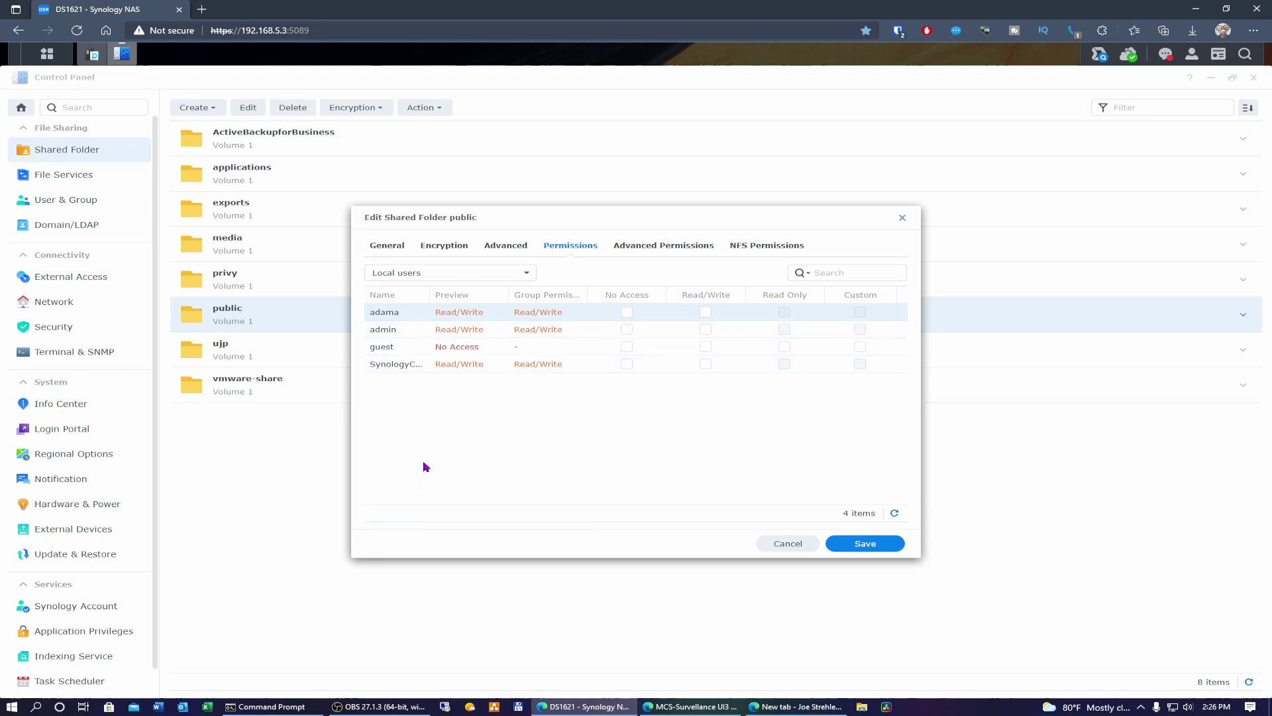
pyautogui.click(526, 275)
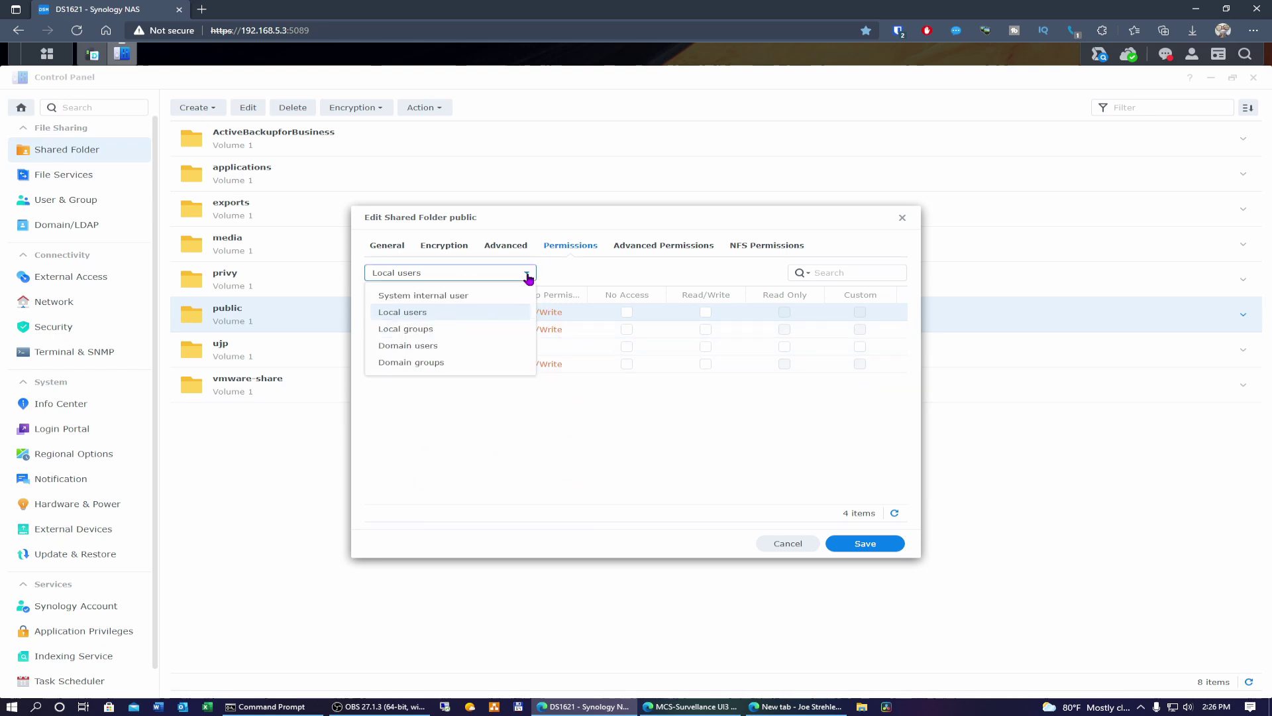
pyautogui.click(420, 346)
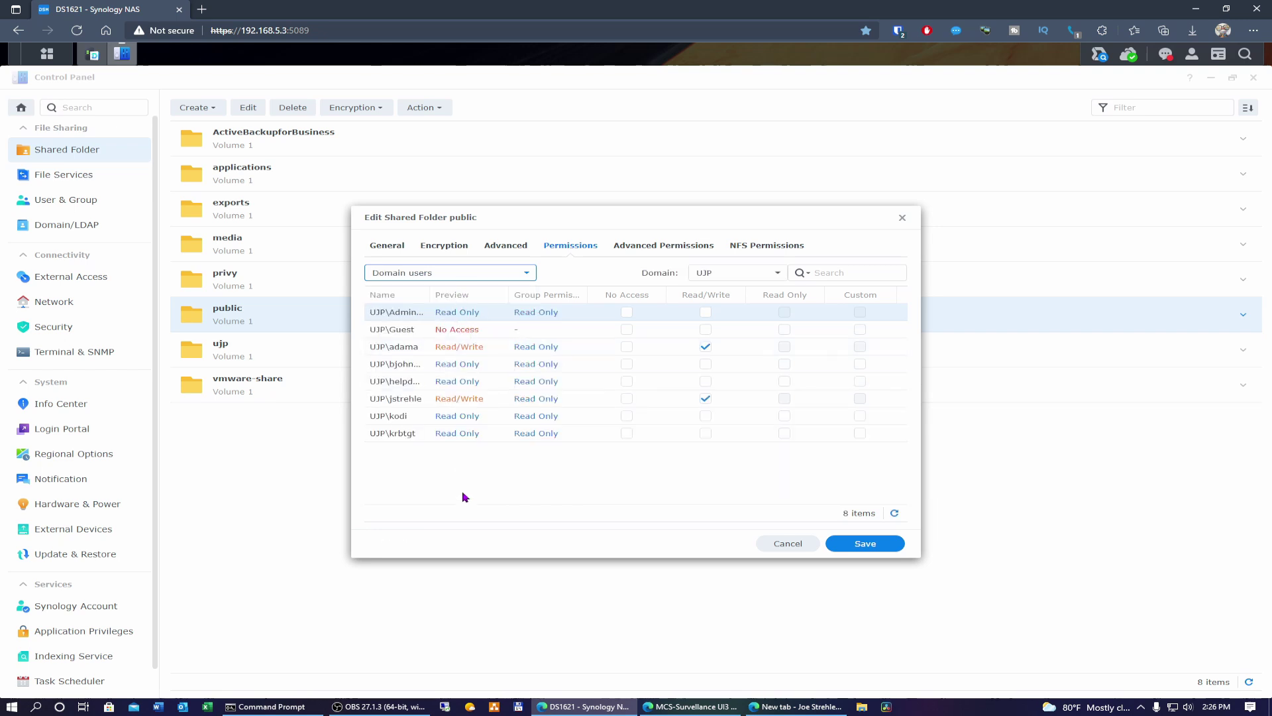
# Step: Widen the name, preview and group permission columns, review the domain users' access to public, and close Control Panel without saving
pyautogui.click(439, 296)
pyautogui.moveTo(439, 296); pyautogui.dragTo(484, 295)
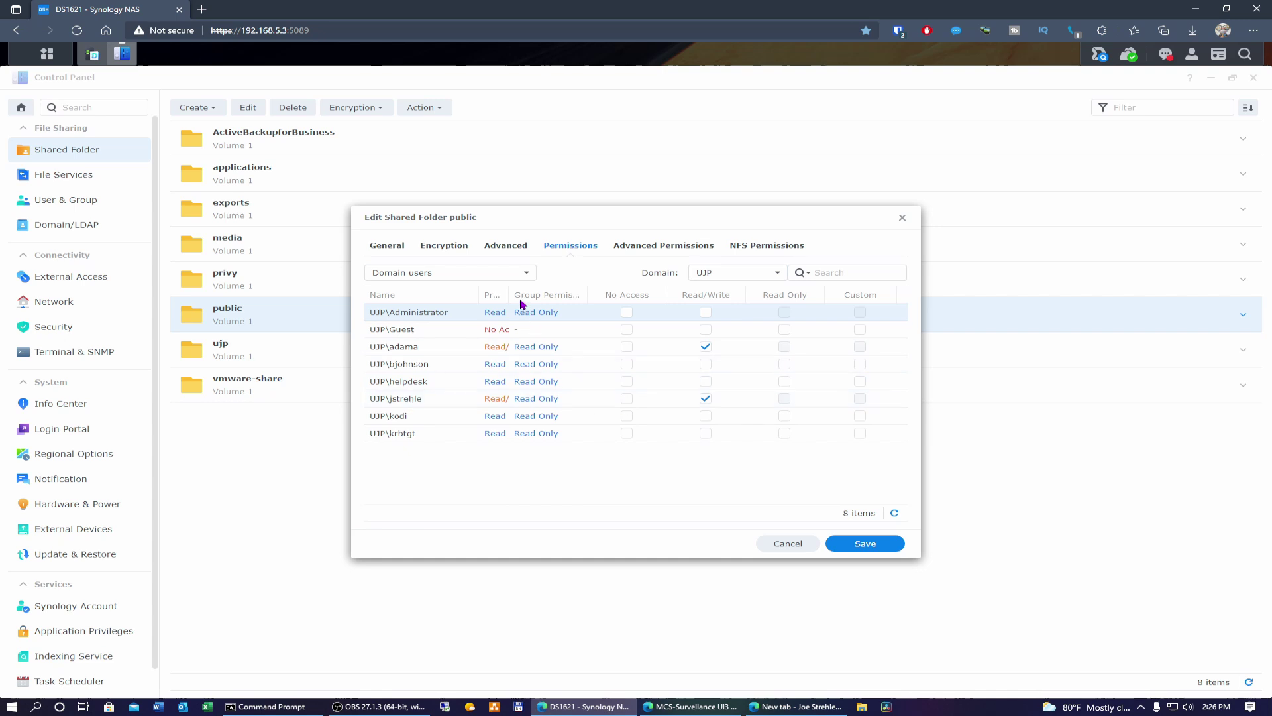
pyautogui.moveTo(520, 292); pyautogui.dragTo(571, 294)
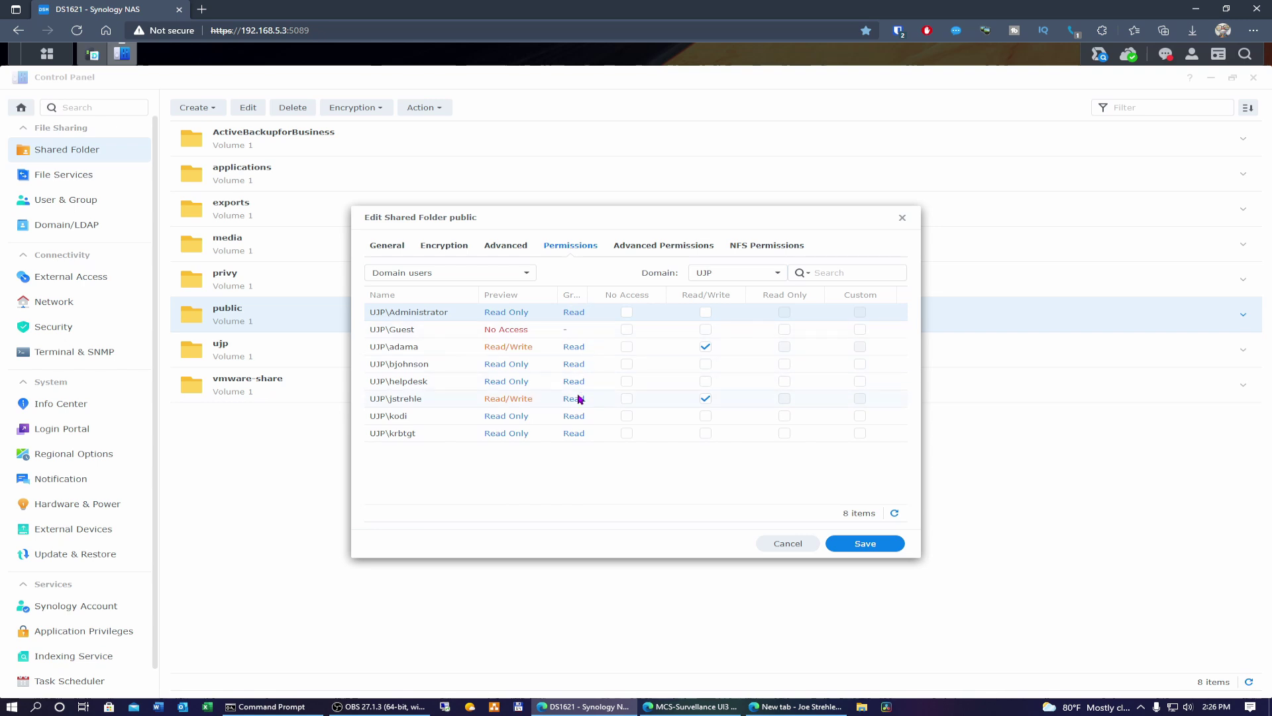
pyautogui.moveTo(588, 293); pyautogui.dragTo(617, 294)
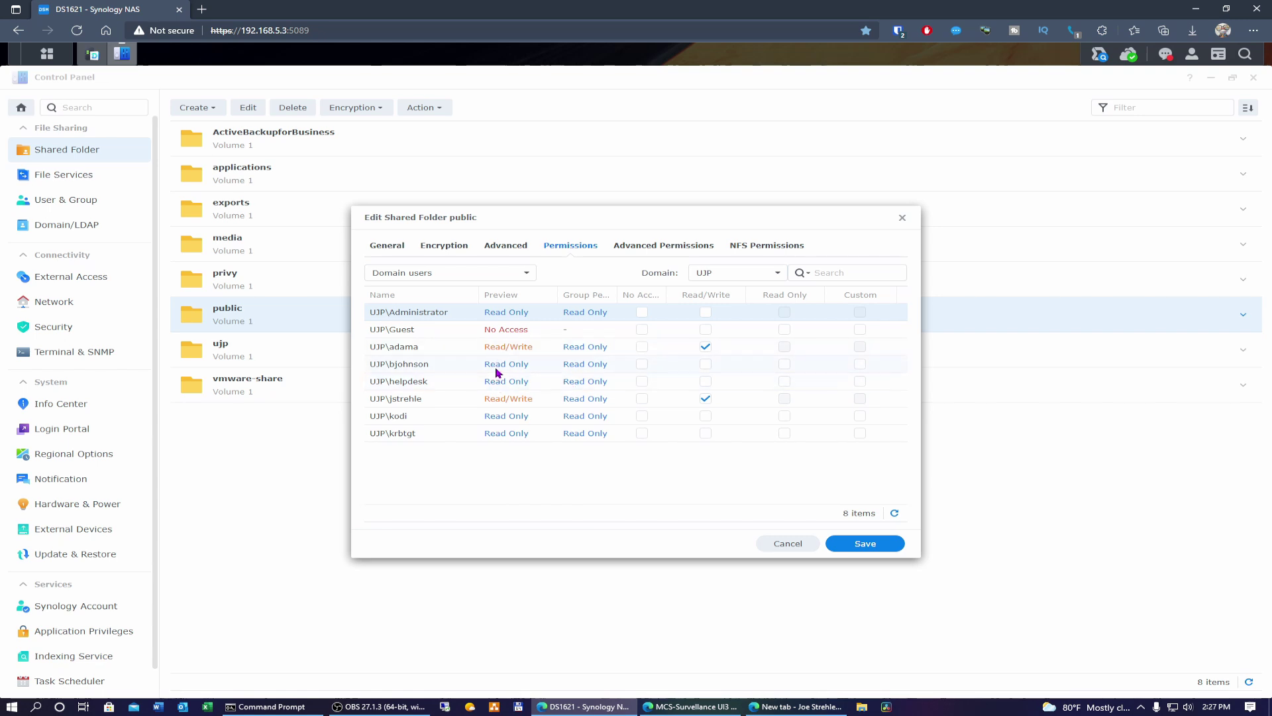
pyautogui.click(803, 543)
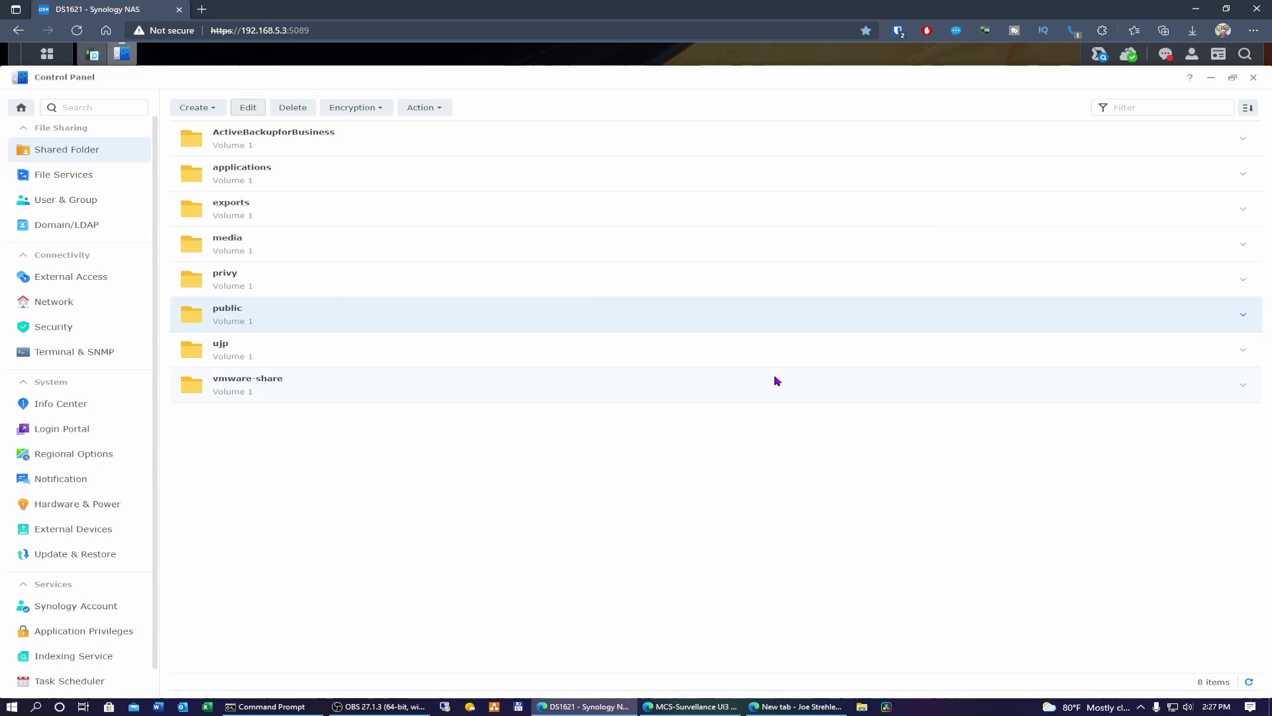
pyautogui.click(1253, 77)
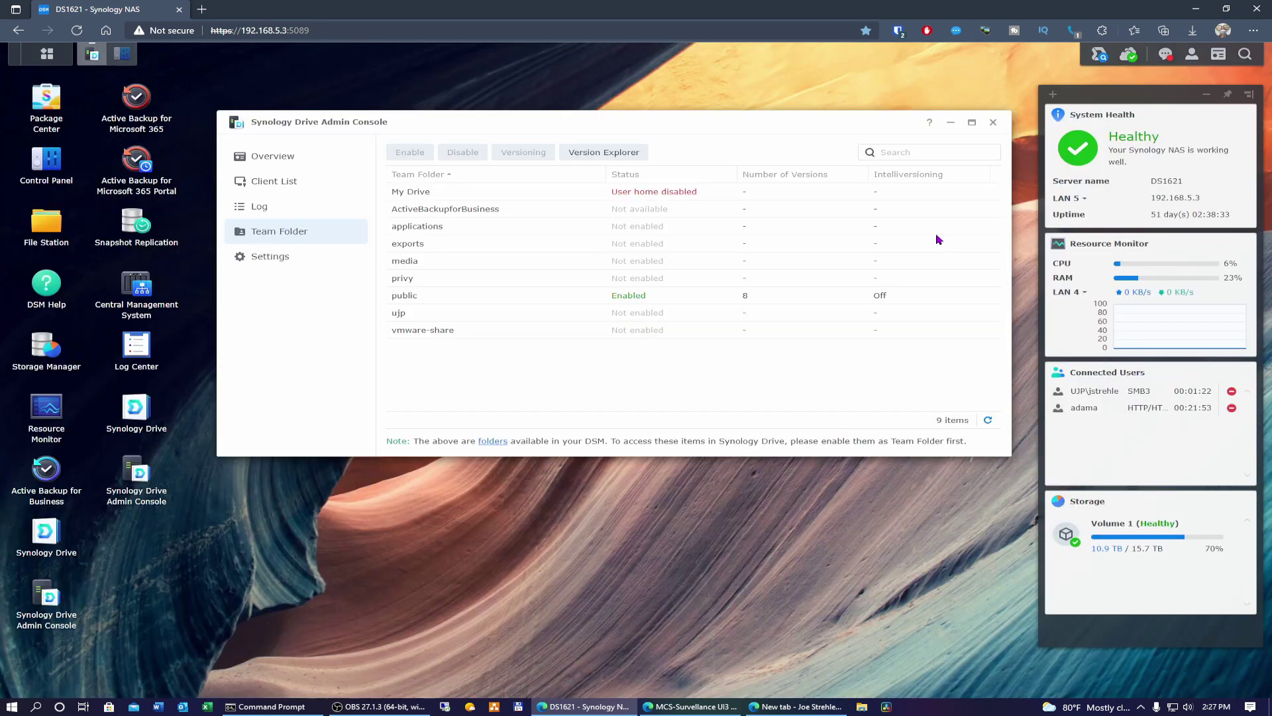
# Step: Review the server overview, the client list and the log in Synology Drive Admin Console
pyautogui.click(283, 165)
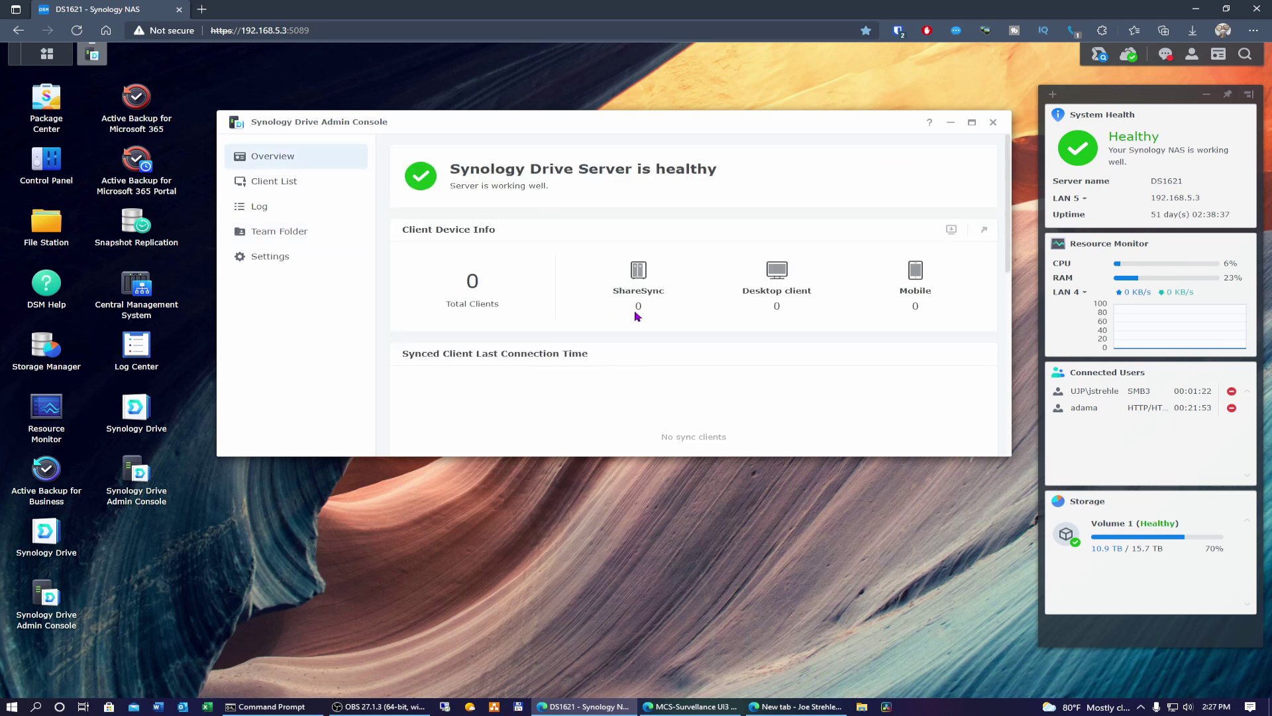
pyautogui.click(285, 183)
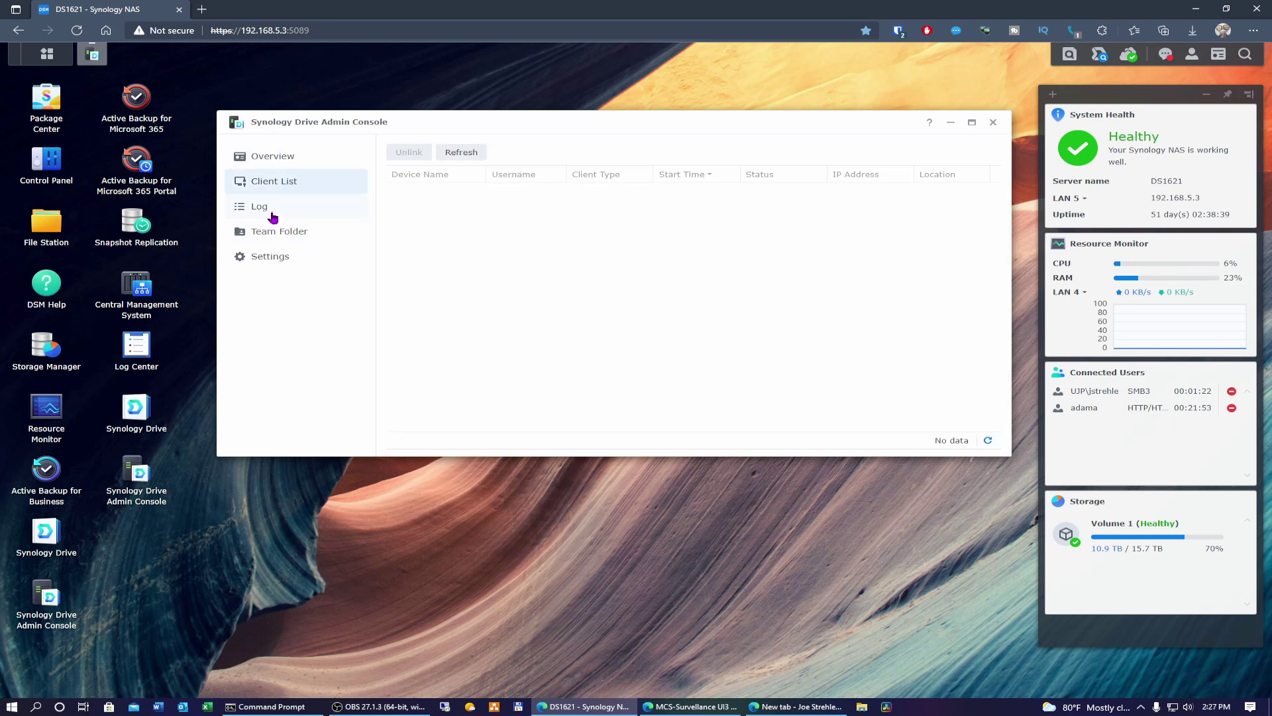
pyautogui.click(268, 208)
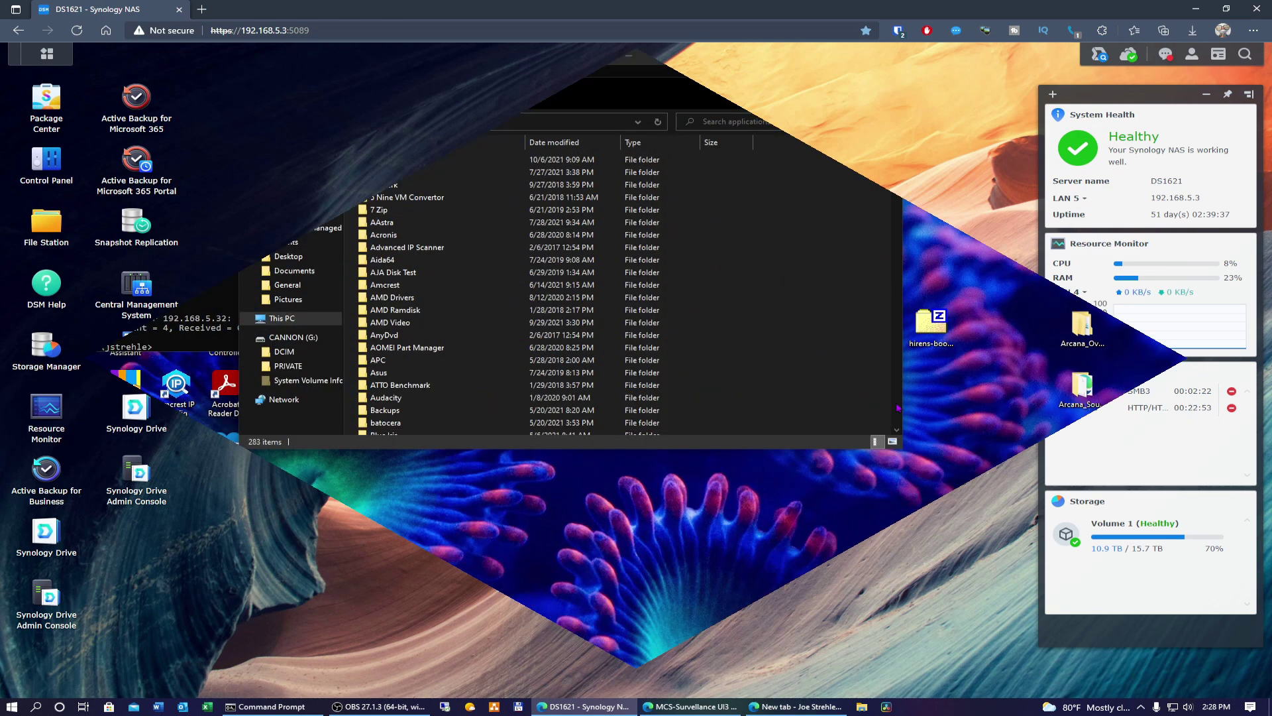
# Step: In File Explorer, find the Synology NAS folder on the applications (Z:) drive and launch the Synology Drive Client-3.0.0-12663 installer
pyautogui.scroll(-6, 897, 408)
pyautogui.scroll(-20, 898, 408)
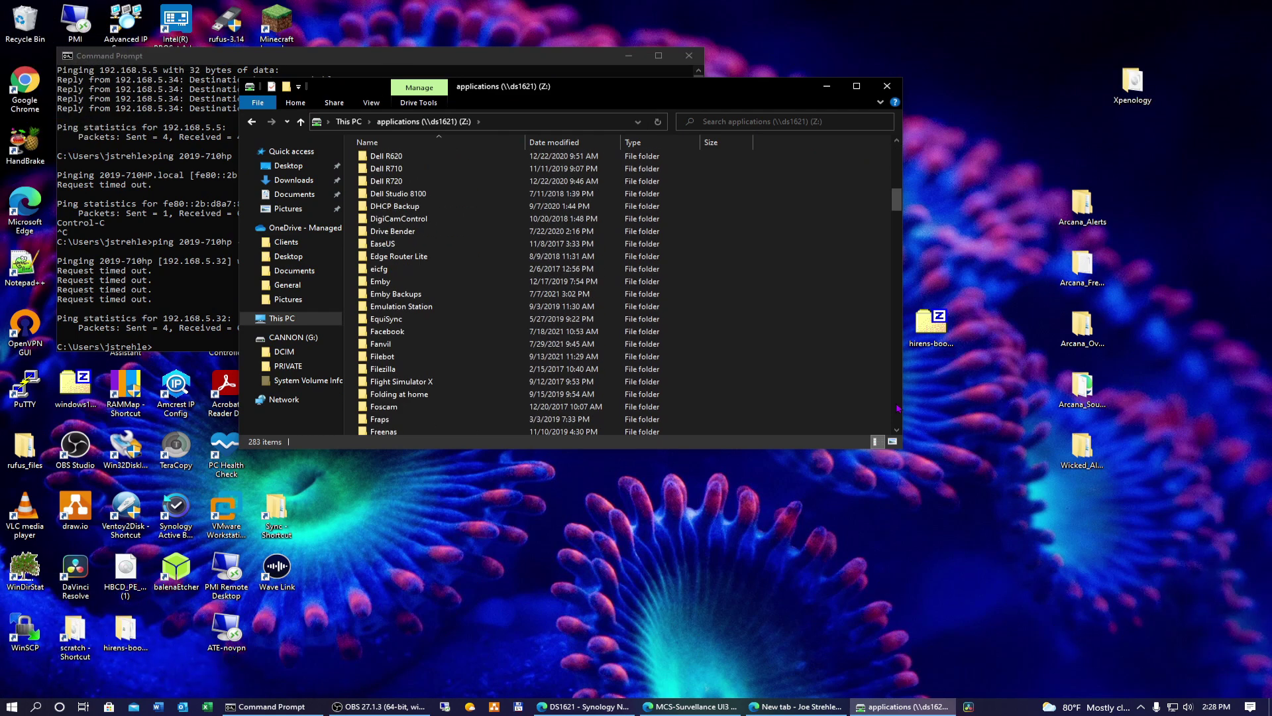
pyautogui.scroll(-18, 897, 408)
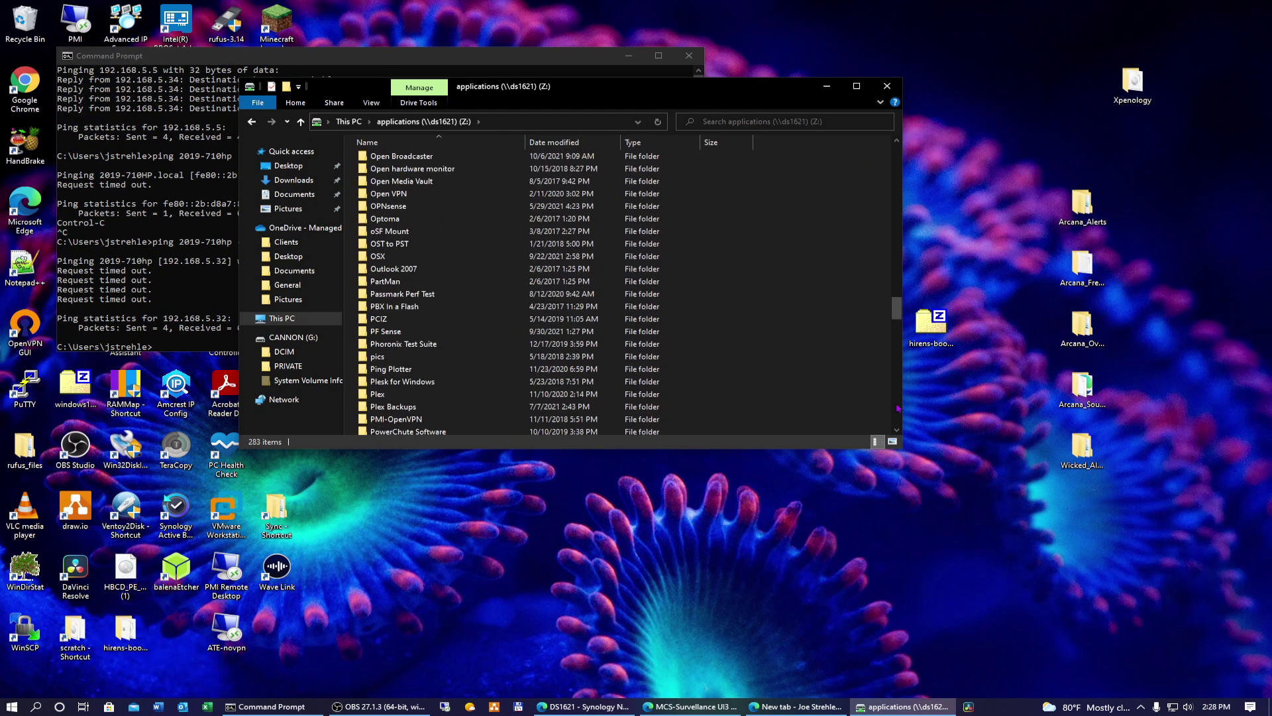
pyautogui.scroll(-7, 898, 408)
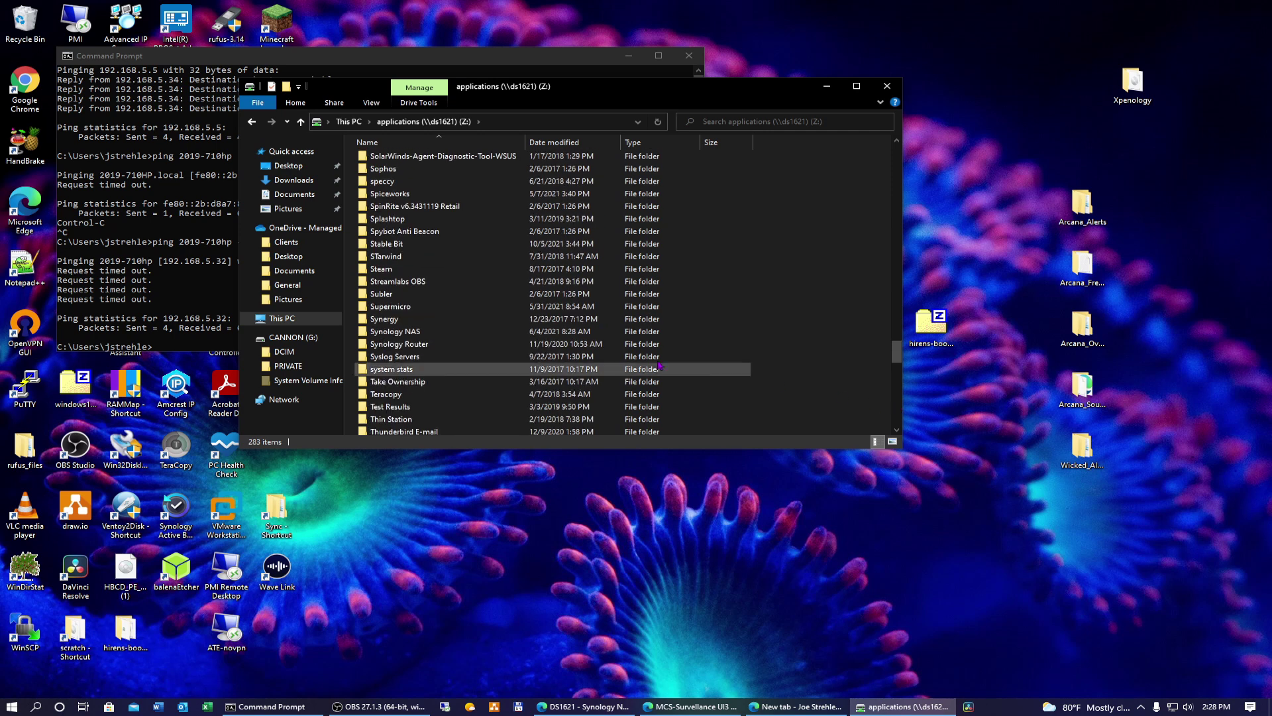
pyautogui.doubleClick(414, 331)
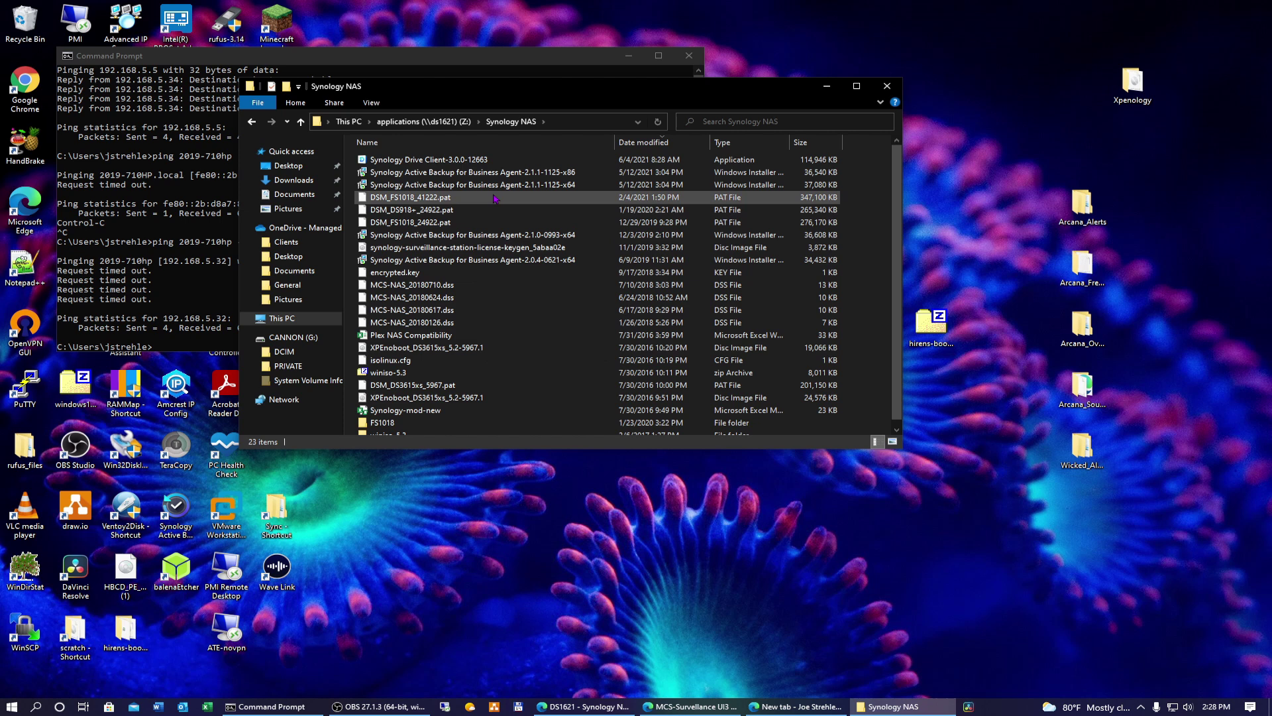
pyautogui.click(447, 161)
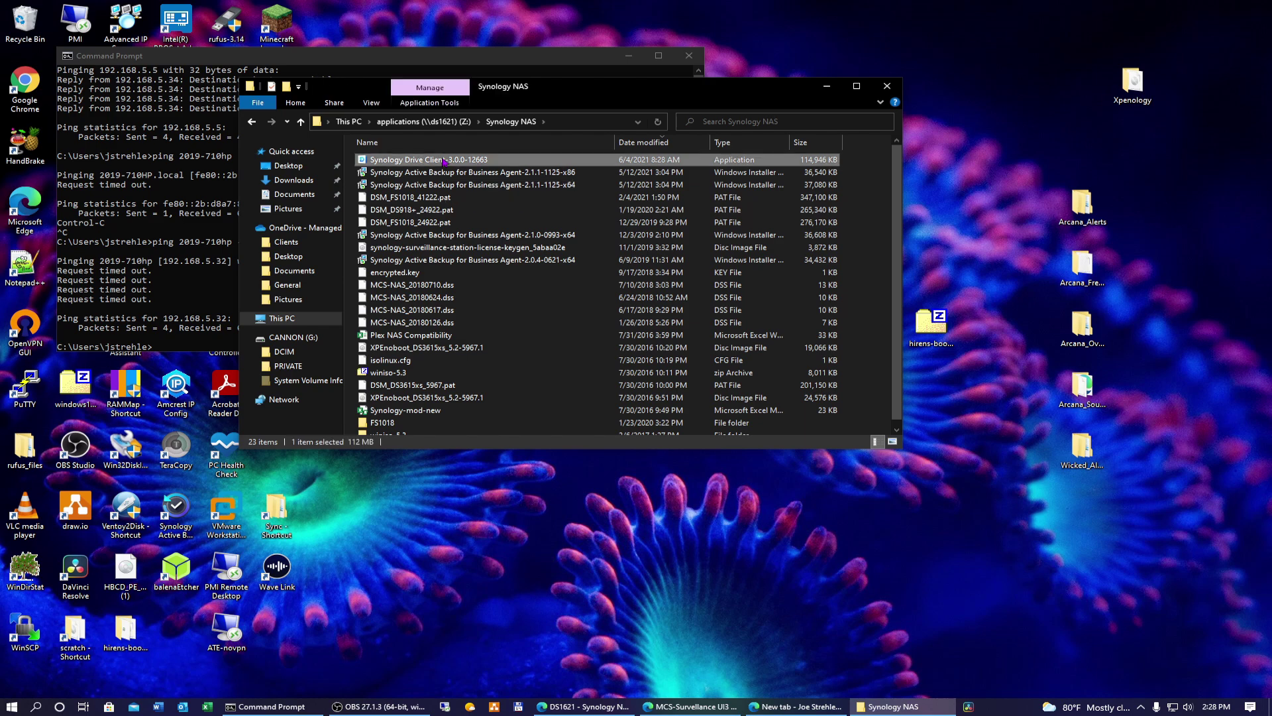
pyautogui.doubleClick(446, 161)
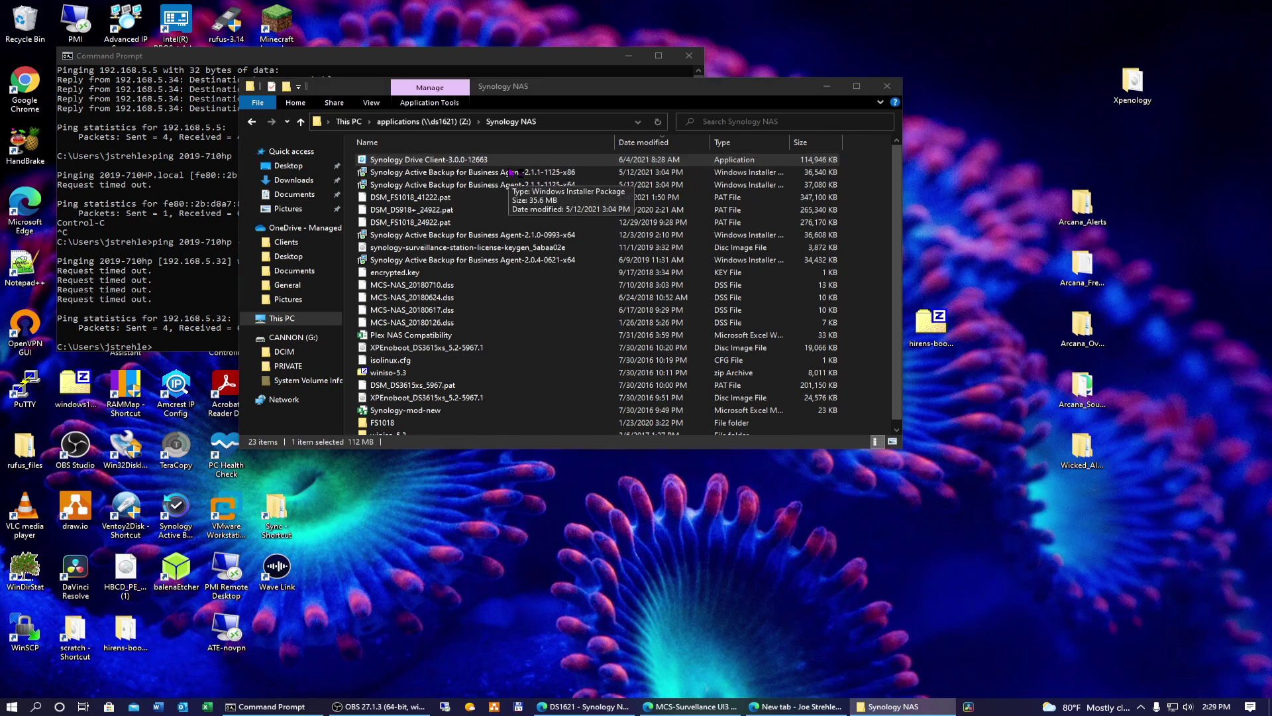
pyautogui.click(687, 371)
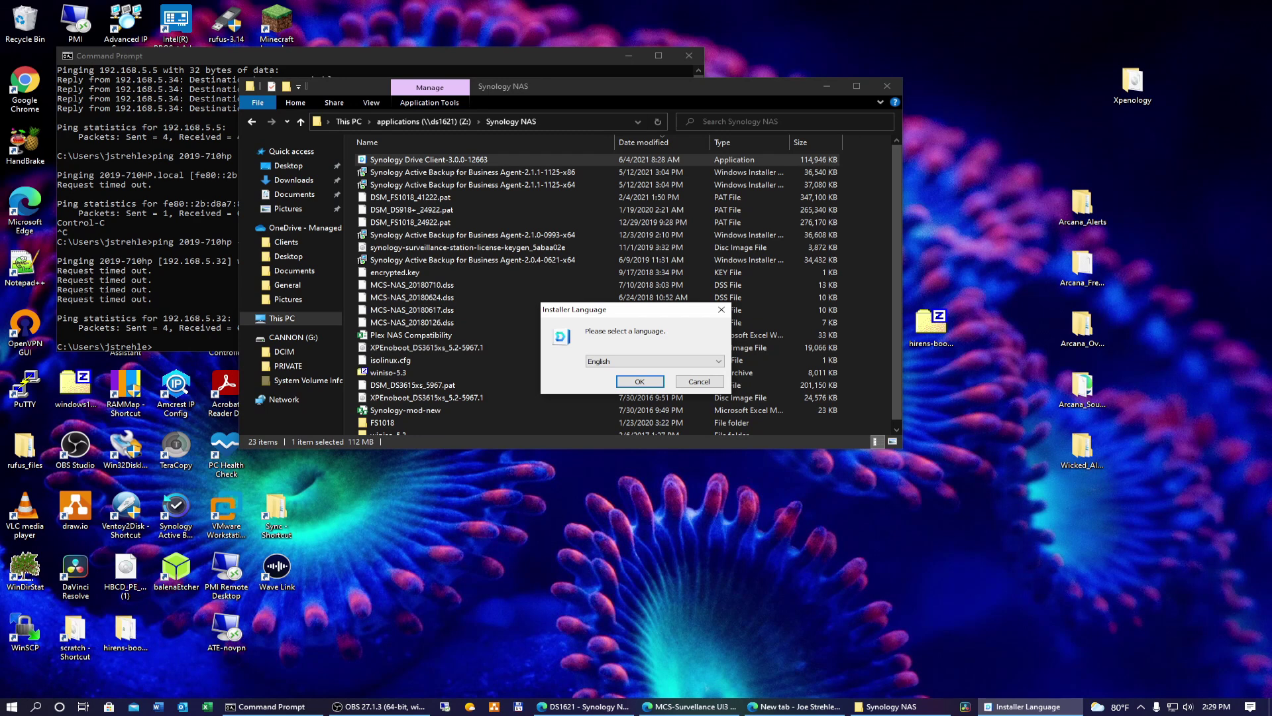
# Step: Install Synology Drive Client in English, finish with the client set to run, and close the File Explorer and Command Prompt windows
pyautogui.click(646, 386)
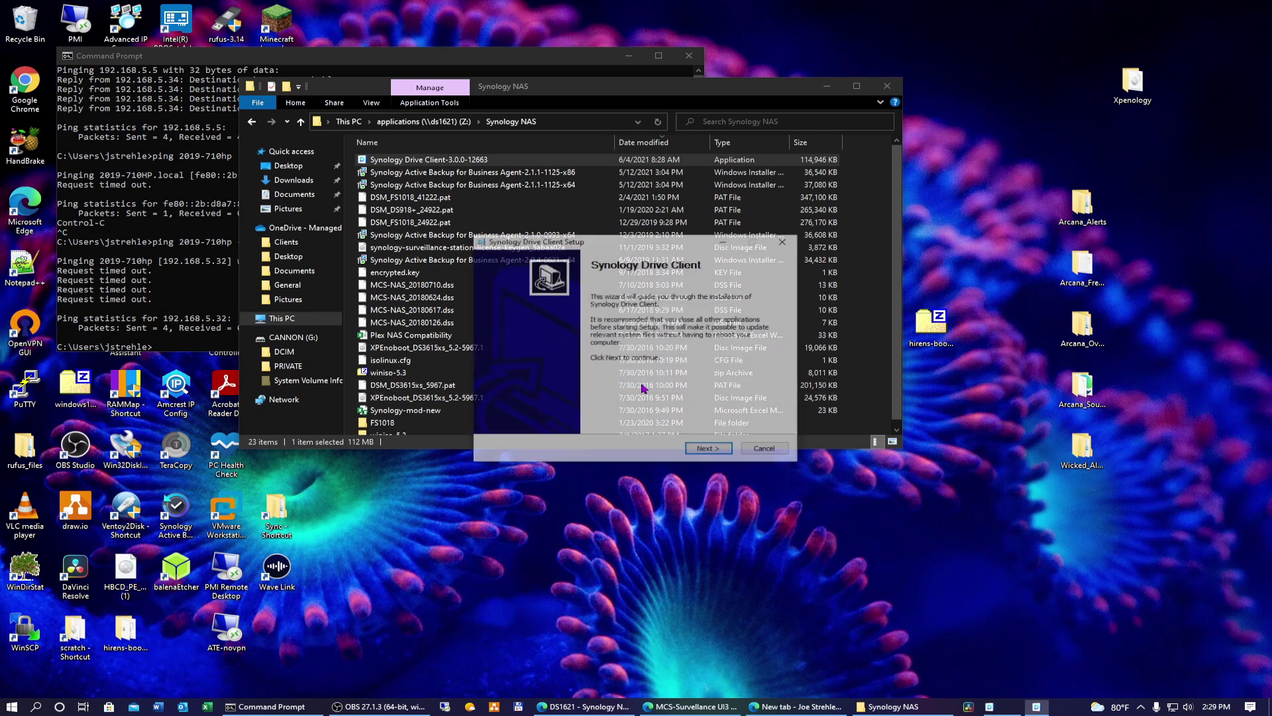
pyautogui.click(712, 453)
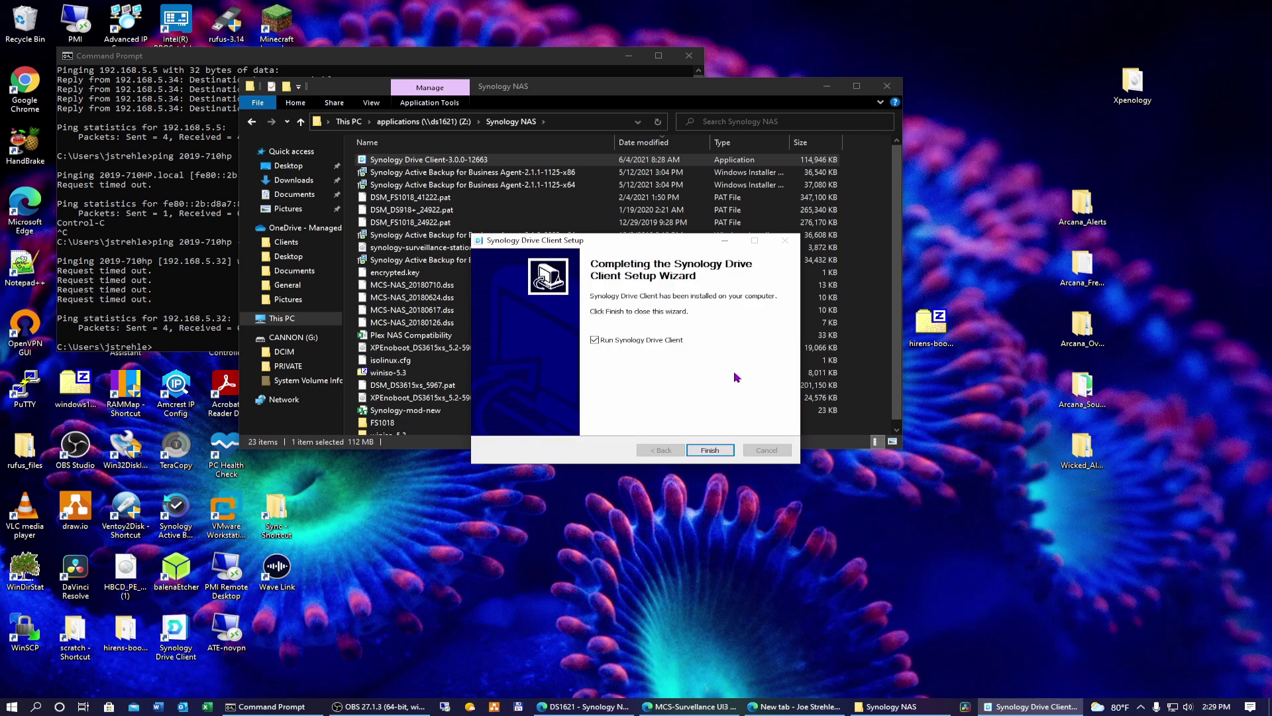
pyautogui.click(713, 451)
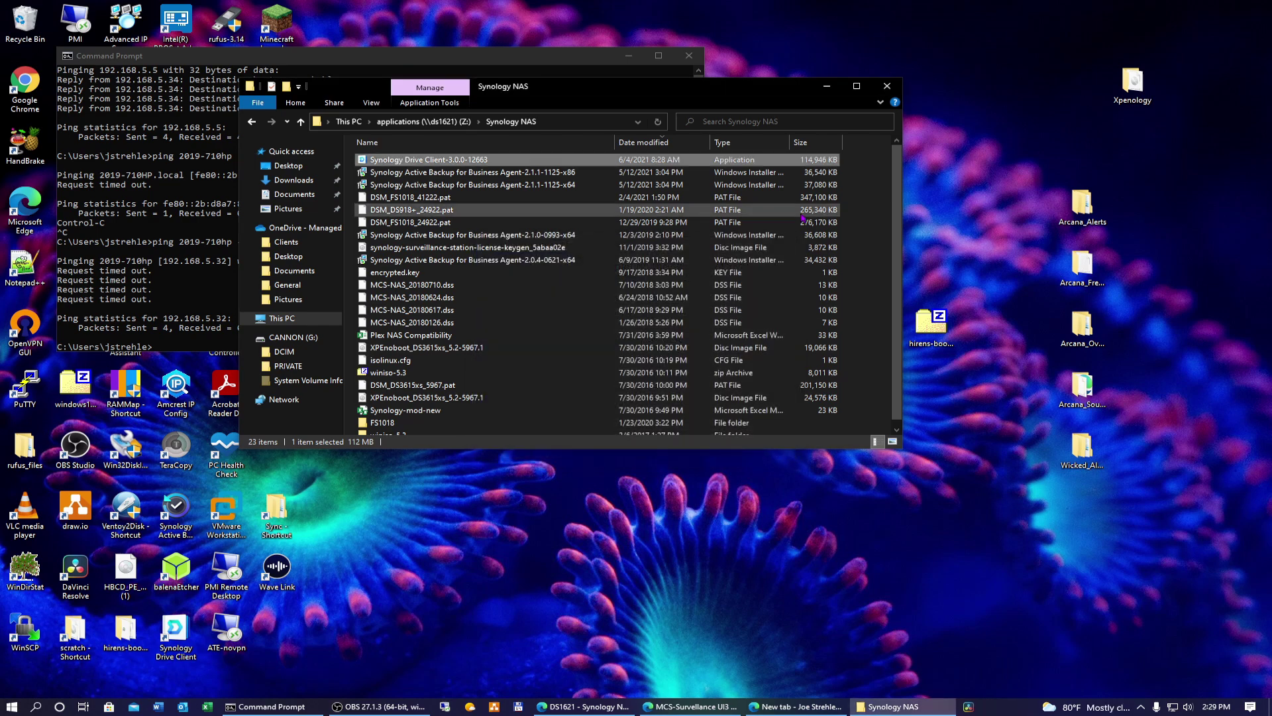
pyautogui.click(887, 85)
pyautogui.click(689, 56)
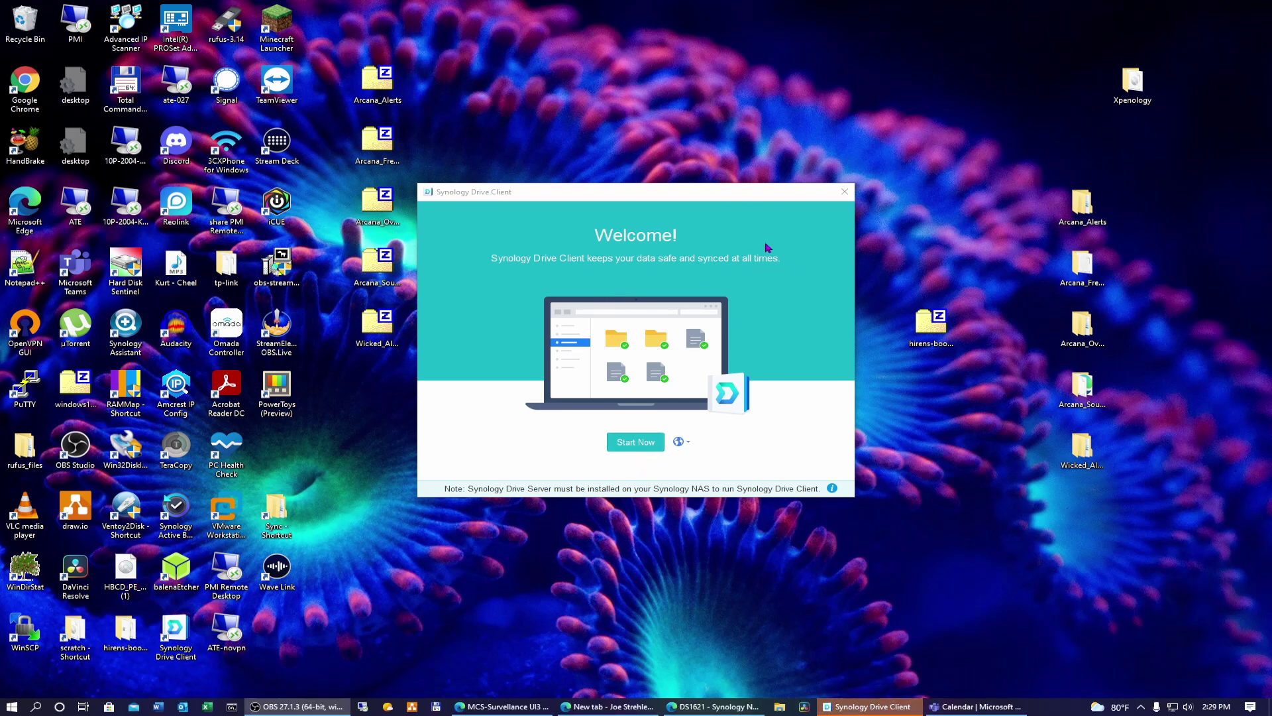
# Step: Connect the client to the NAS at 192.168.5.3 with the account username and password over SSL, accepting the untrusted certificate
pyautogui.click(661, 442)
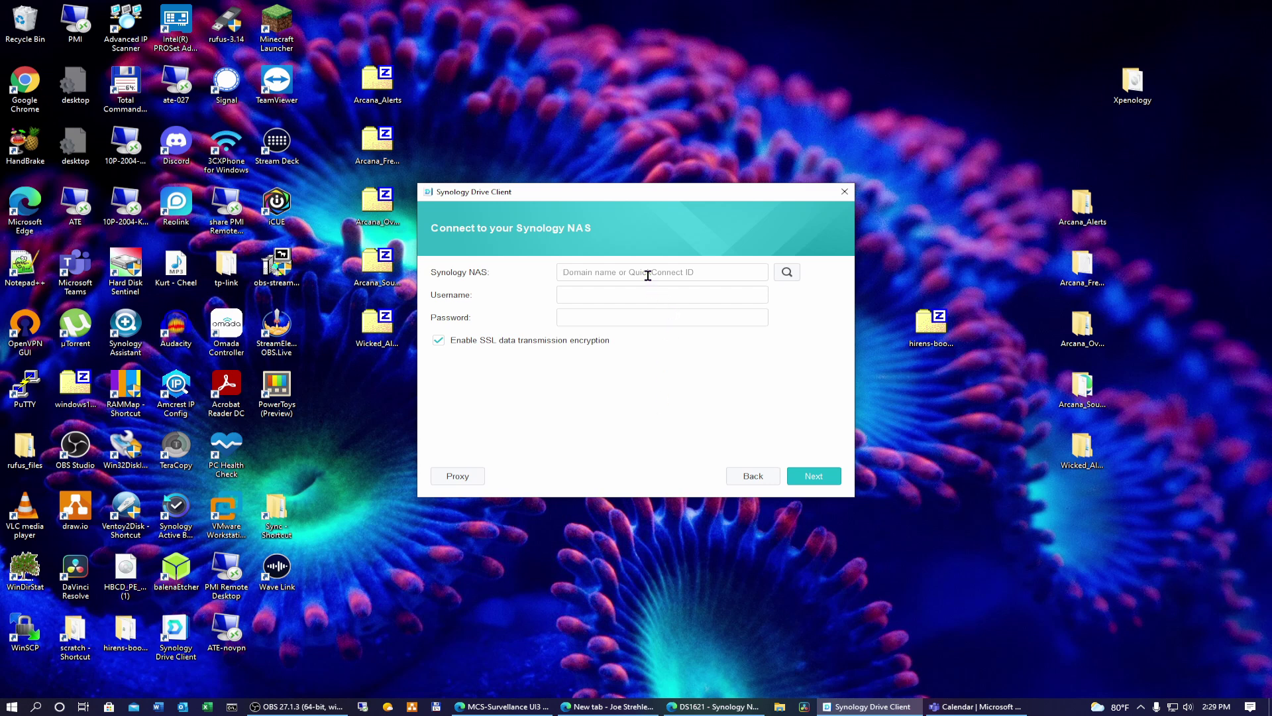
pyautogui.write('192.168.5.3')
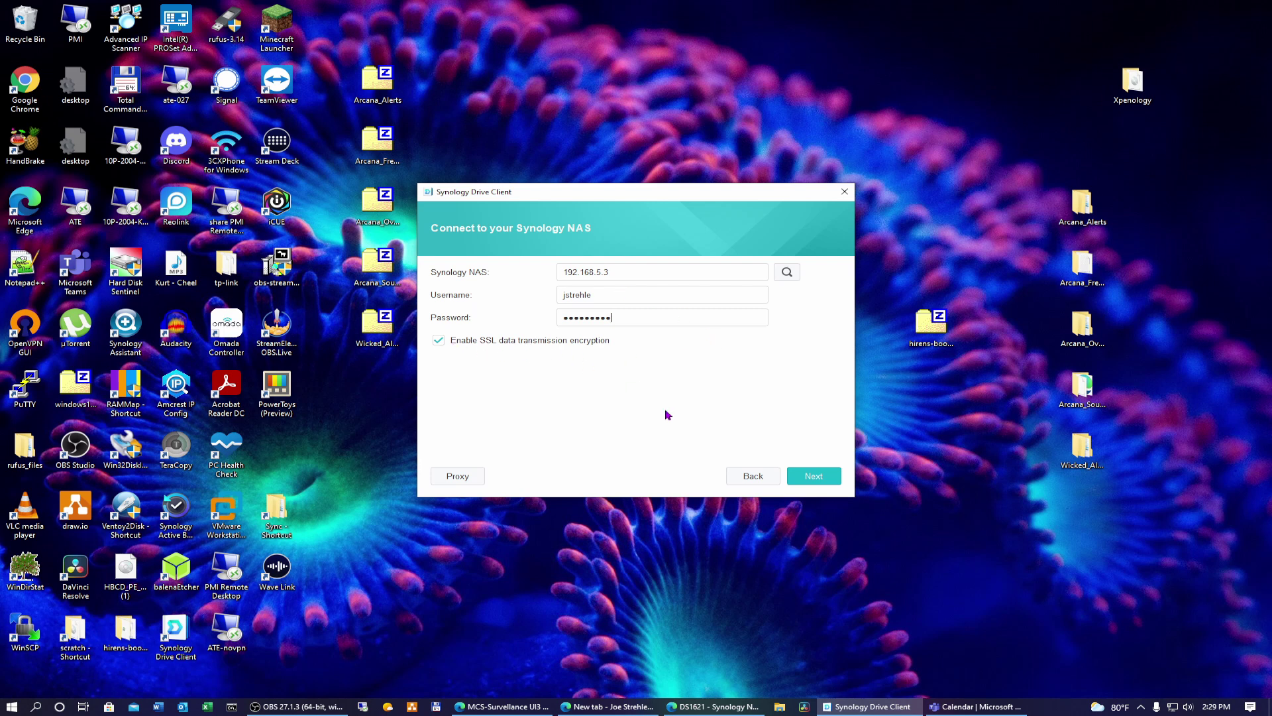
pyautogui.click(824, 473)
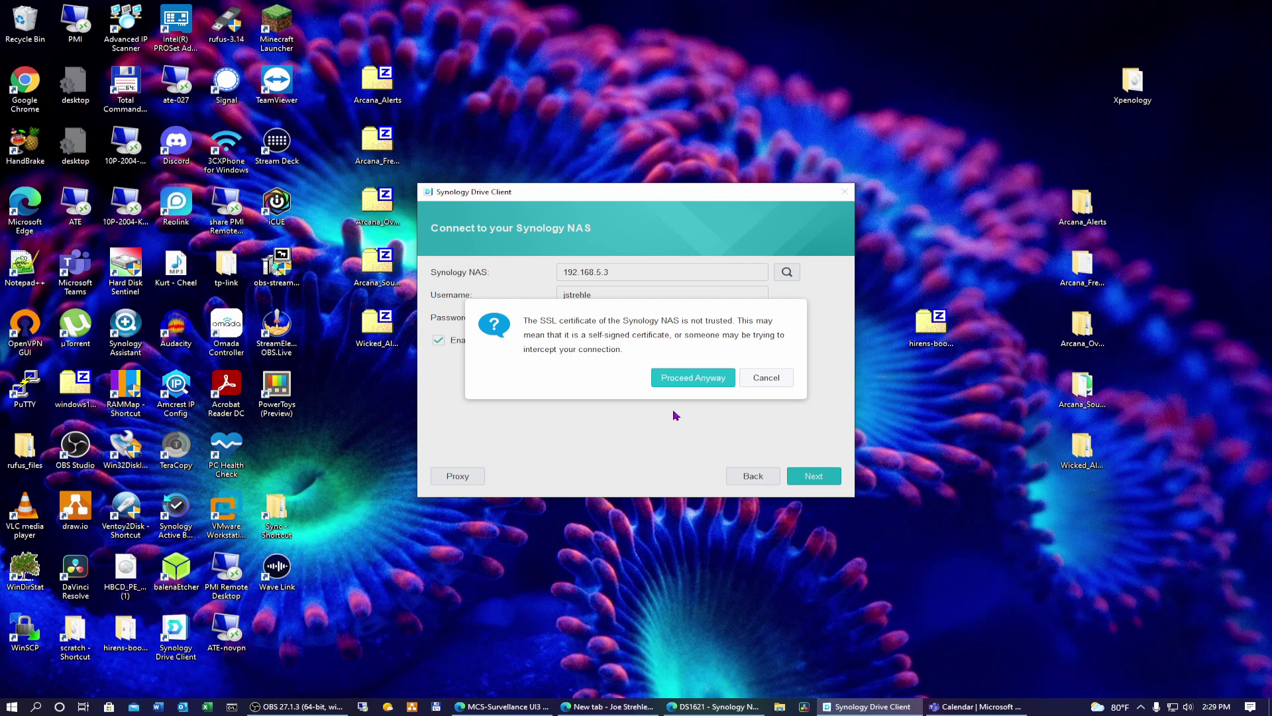
pyautogui.click(686, 382)
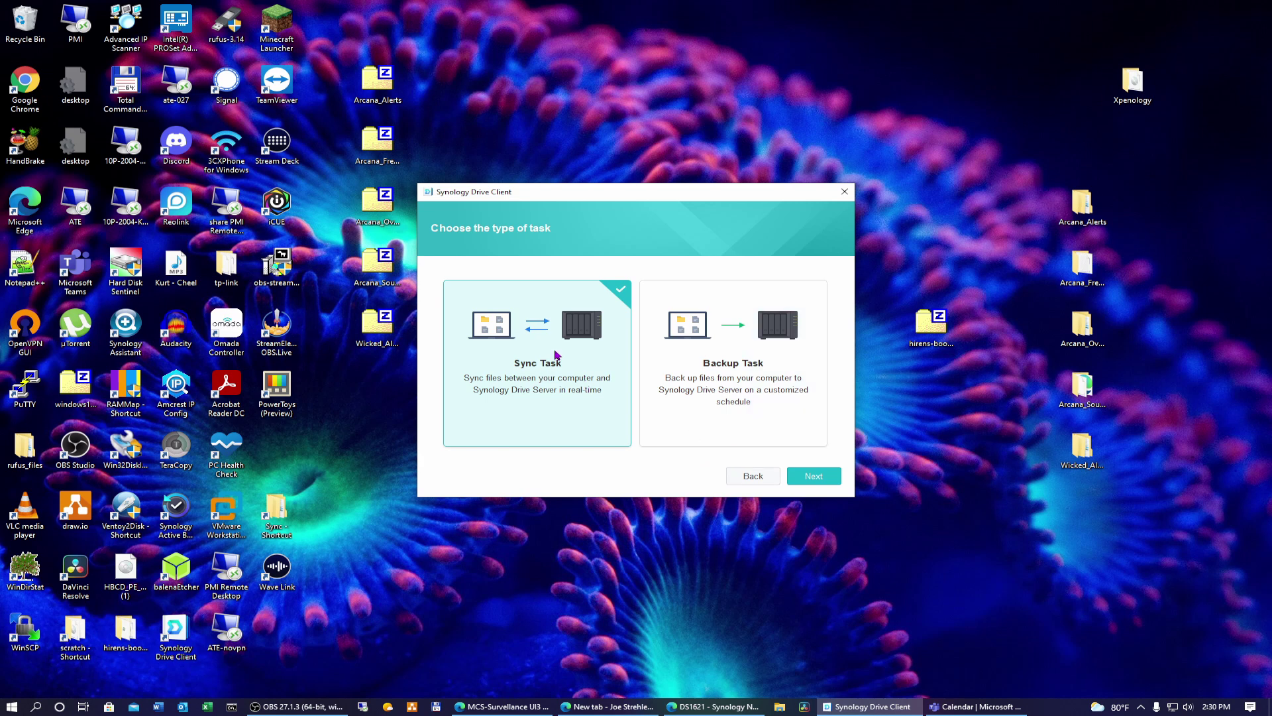
# Step: Choose a sync task and select the public team folder as the NAS folder to sync
pyautogui.click(816, 476)
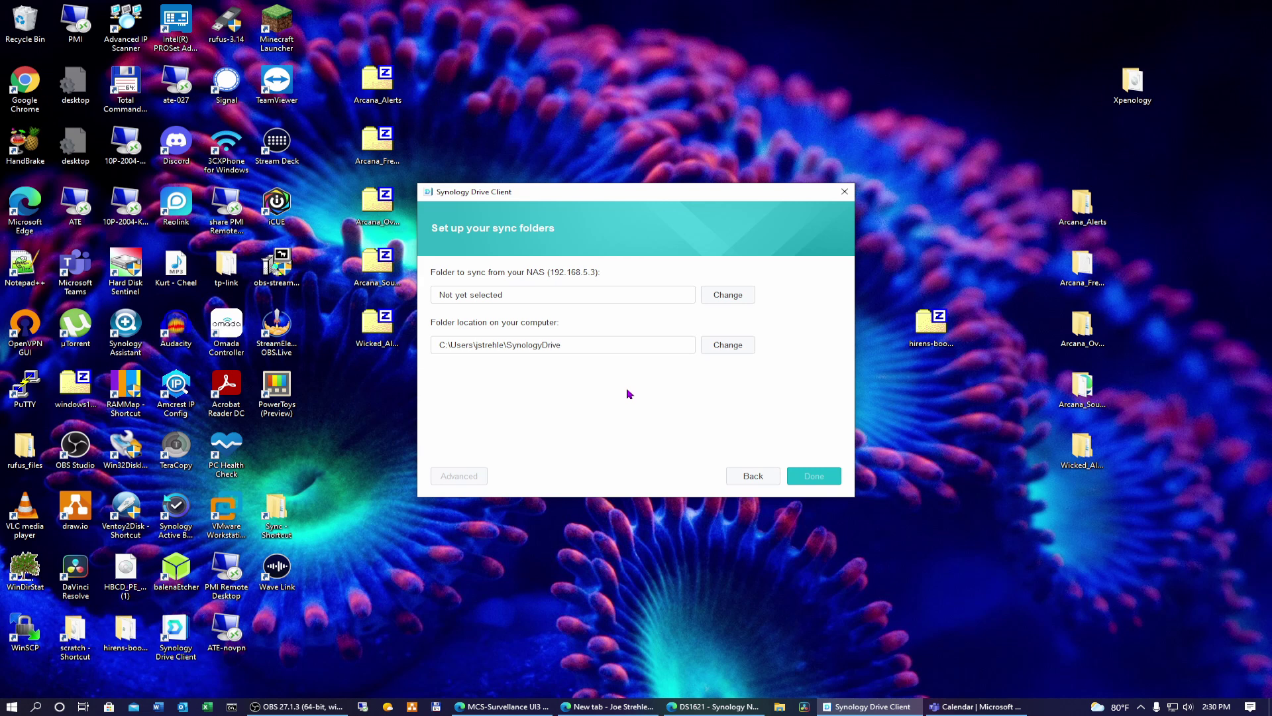
pyautogui.click(726, 295)
pyautogui.click(500, 242)
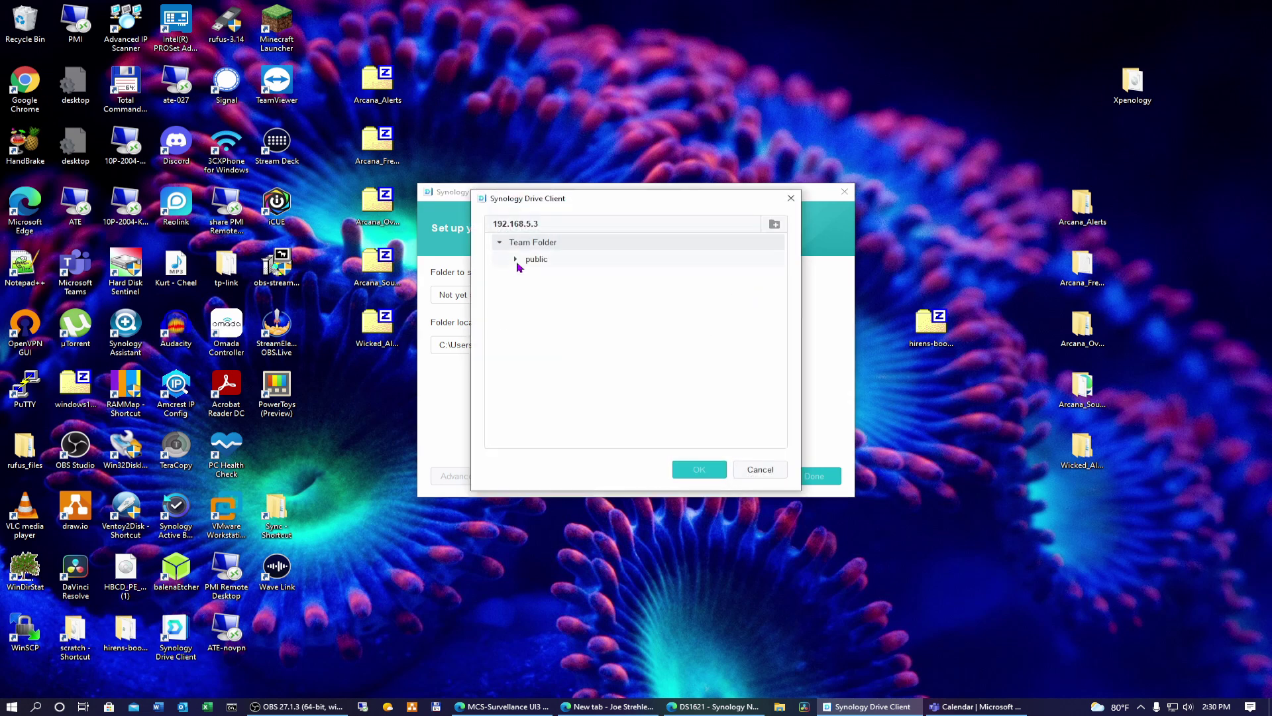
pyautogui.click(530, 260)
pyautogui.click(702, 472)
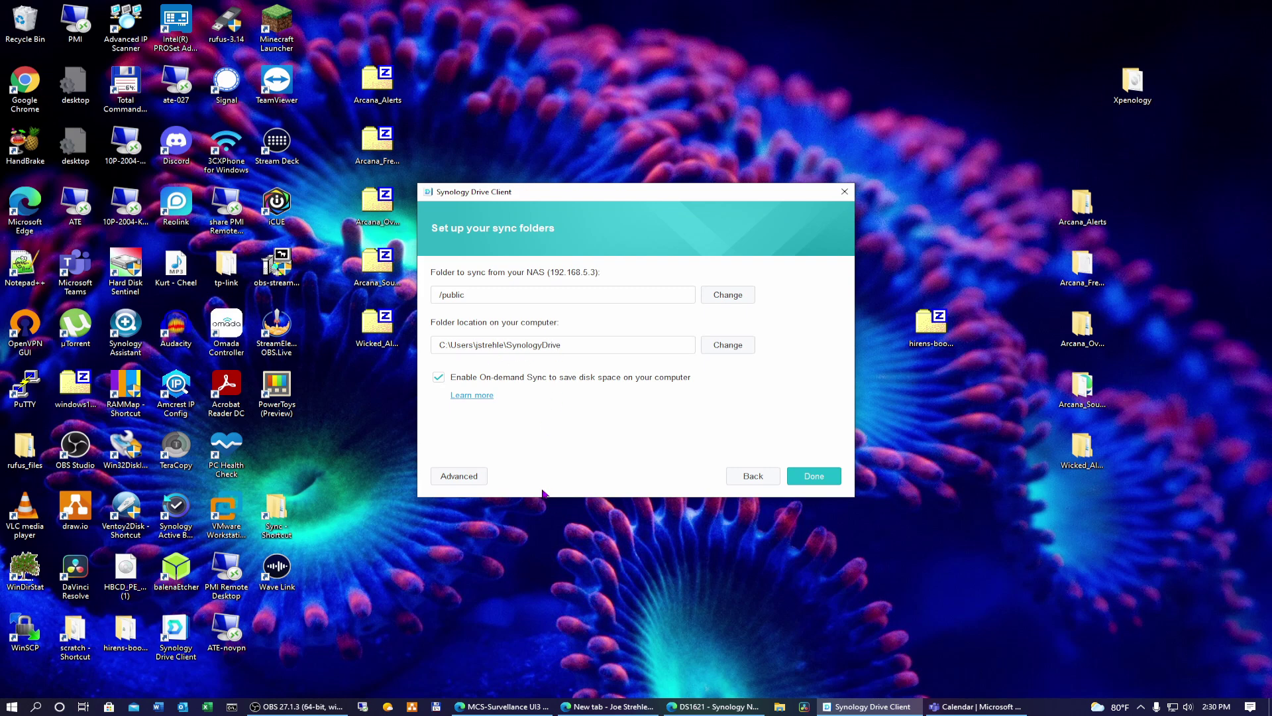
# Step: Review the folder, file filter and sync mode options in the advanced sync settings, and leave them without applying changes
pyautogui.click(460, 476)
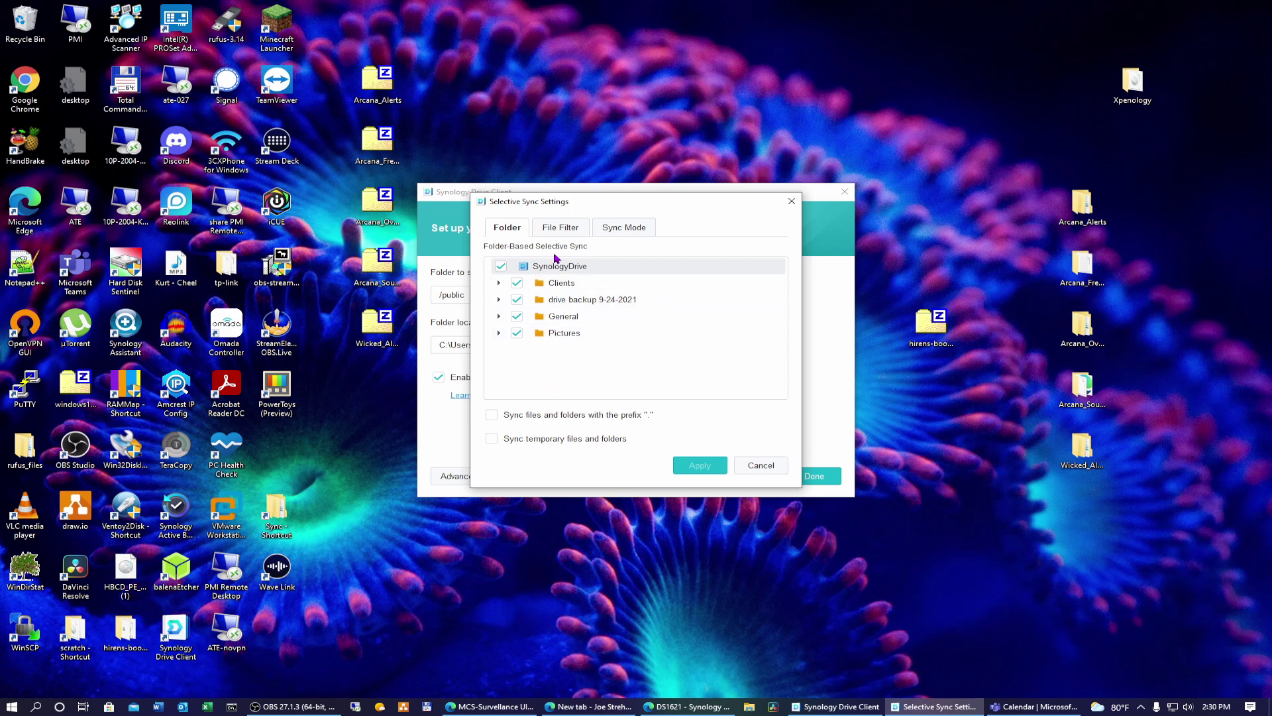
pyautogui.click(561, 227)
pyautogui.click(626, 232)
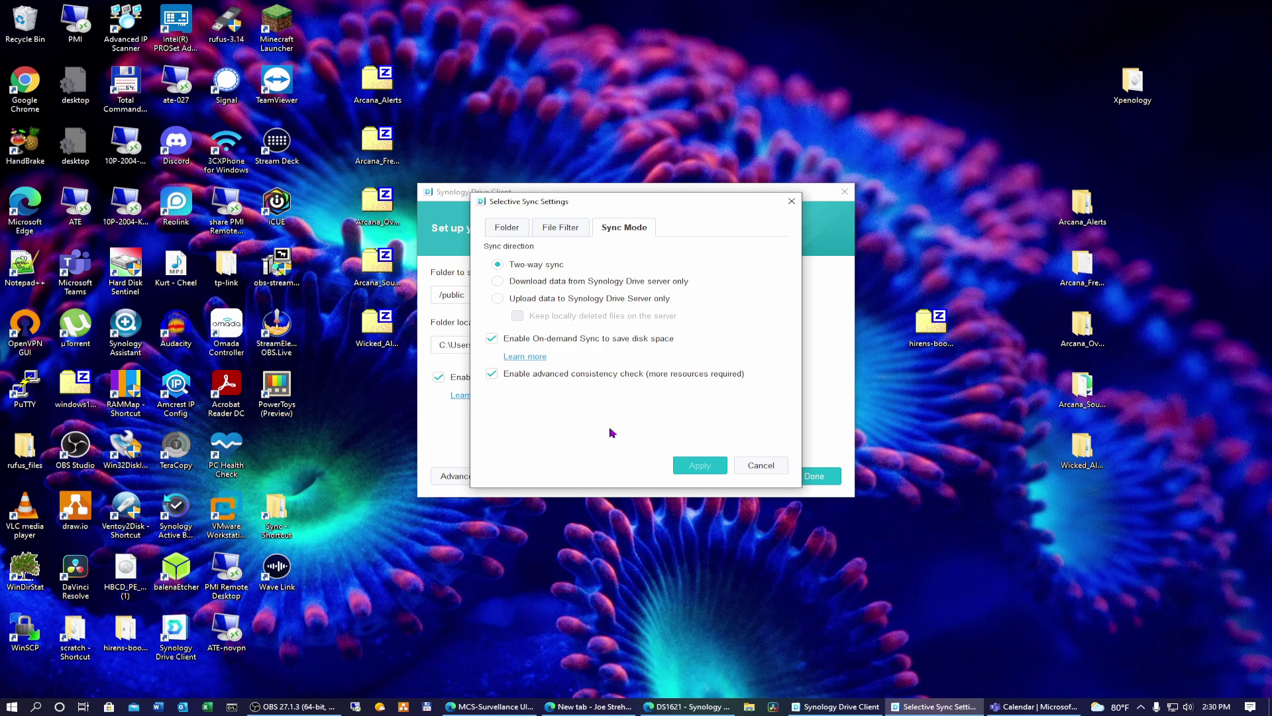
pyautogui.click(761, 467)
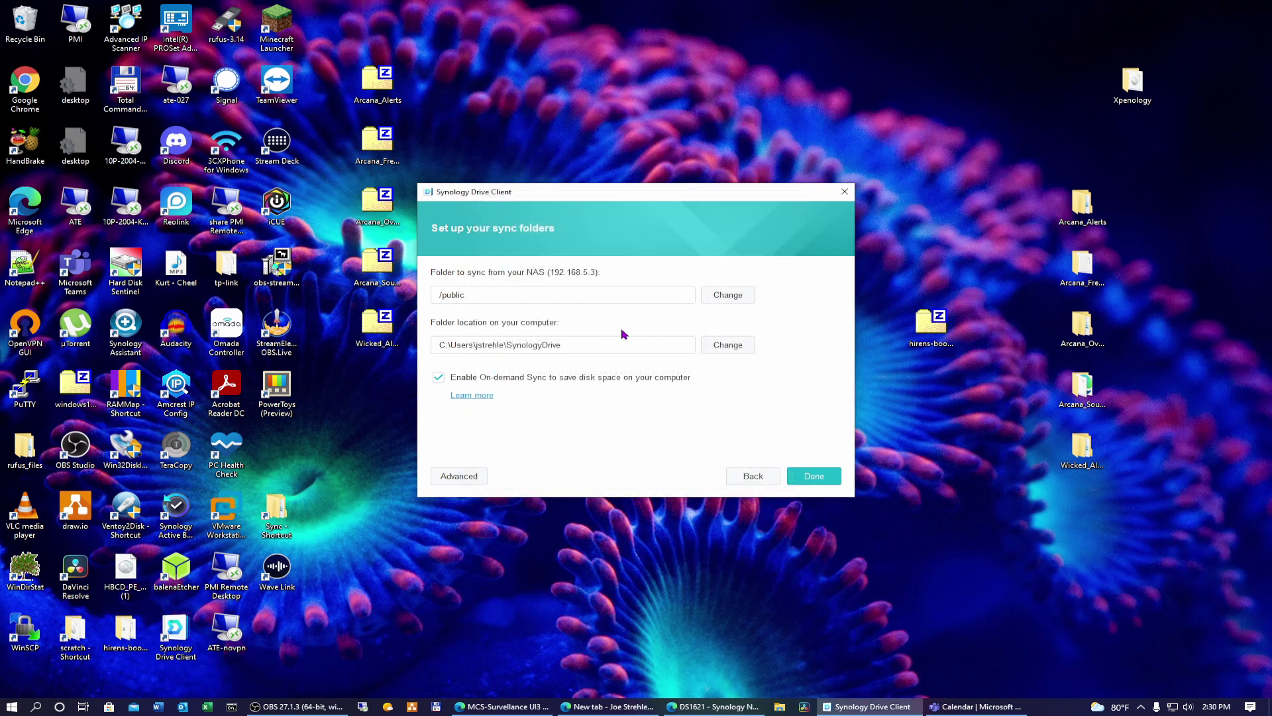
# Step: Finish the sync task setup, go through the introduction, open the synced folder, and show the Synology Drive - DS1621 location in File Explorer
pyautogui.click(805, 471)
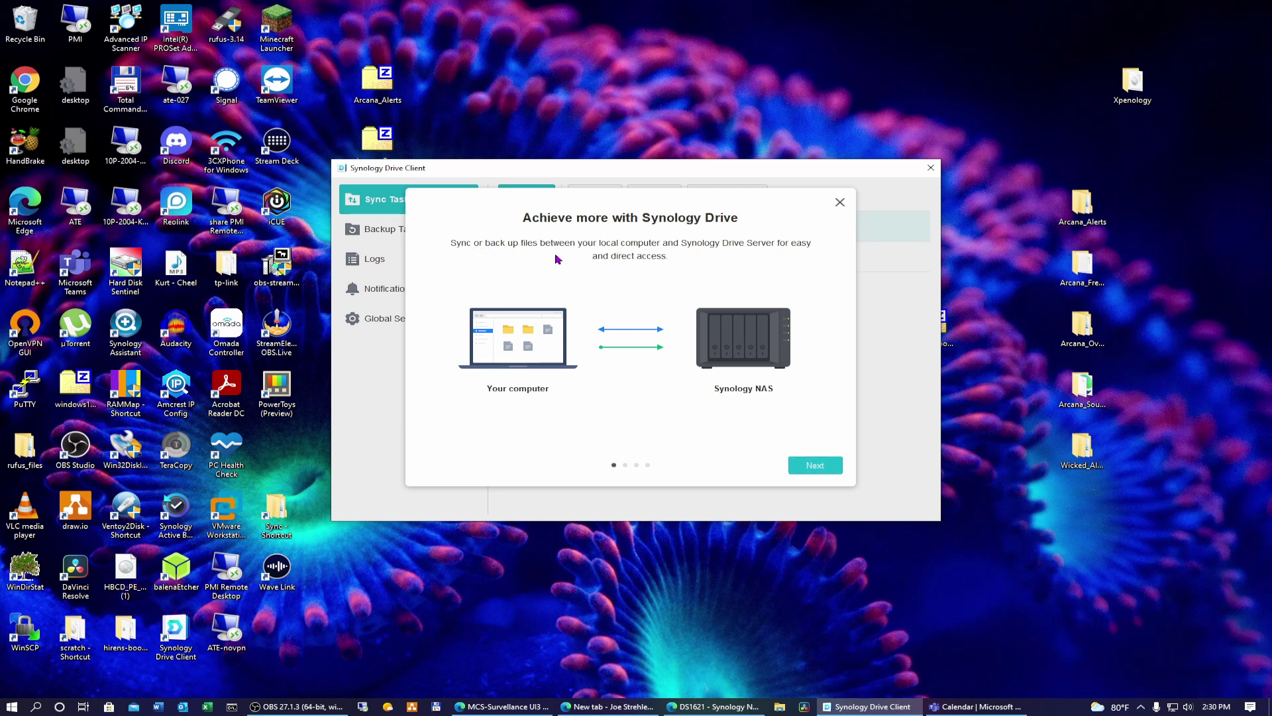
pyautogui.click(812, 465)
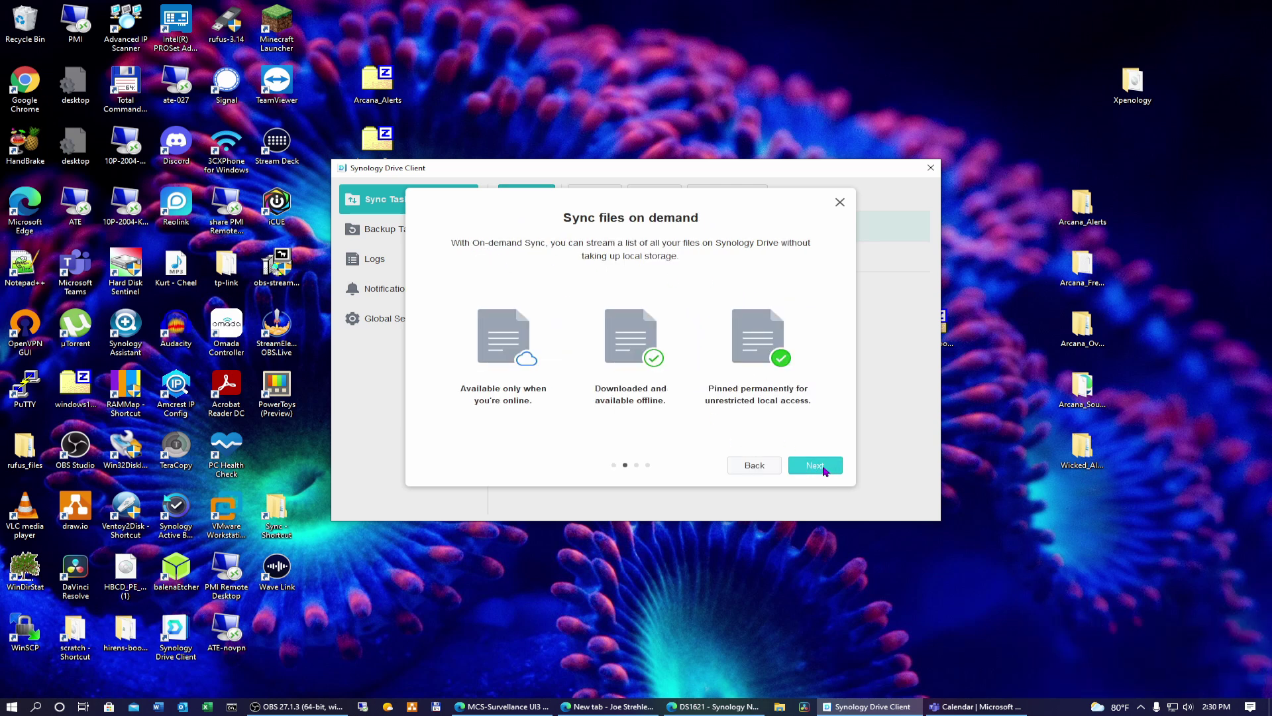
pyautogui.click(823, 470)
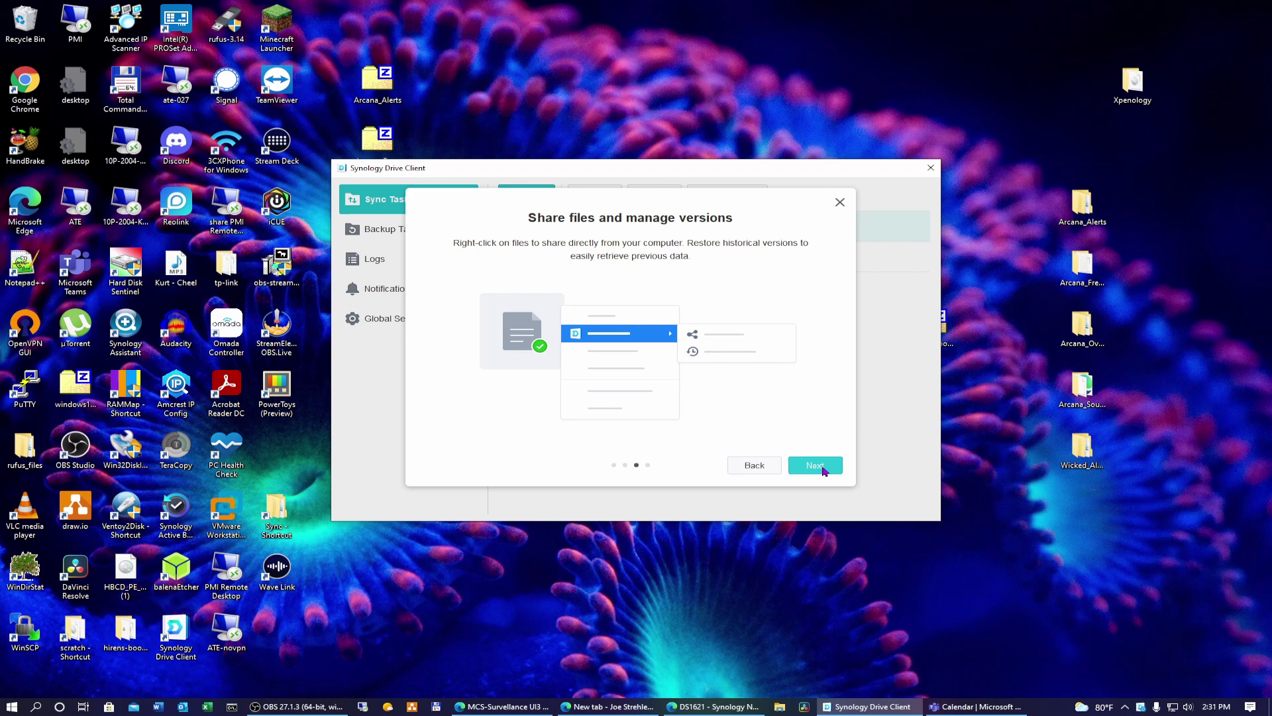
pyautogui.click(823, 470)
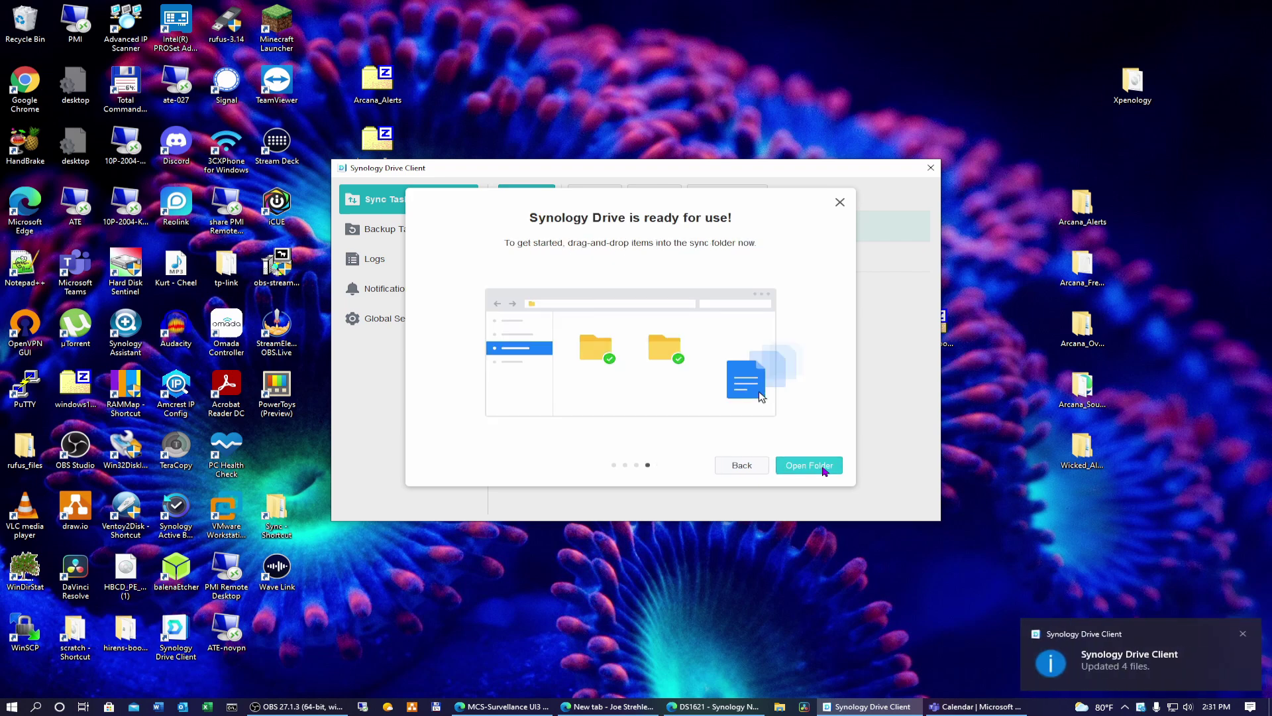
pyautogui.click(820, 467)
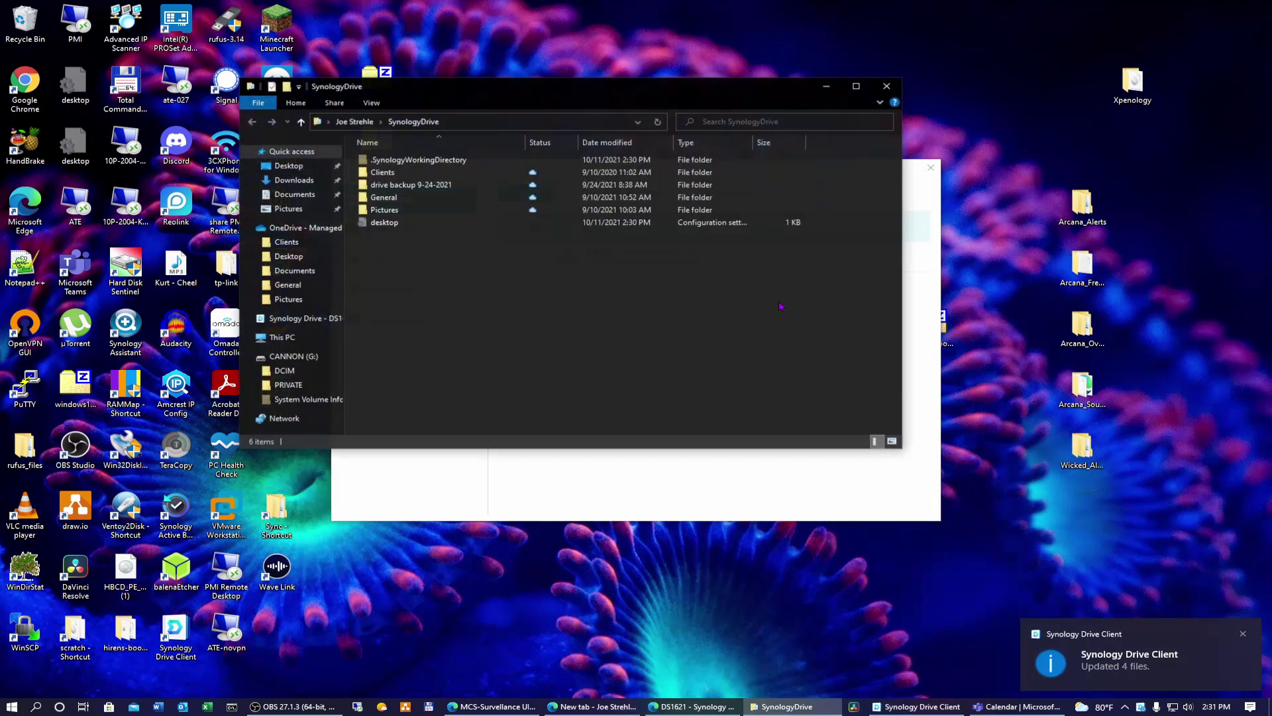
pyautogui.click(301, 318)
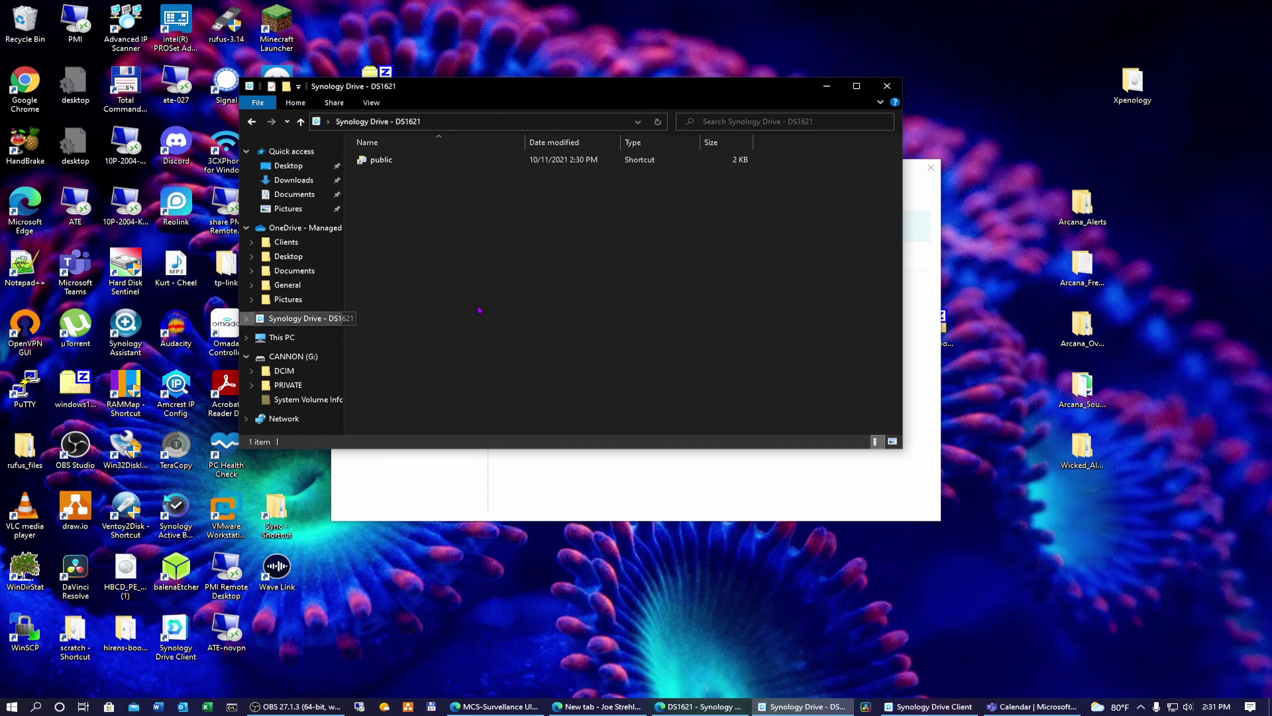
# Step: Browse the synced public folder in File Explorer, viewing the Camera Roll folder's contents within Pictures
pyautogui.doubleClick(396, 162)
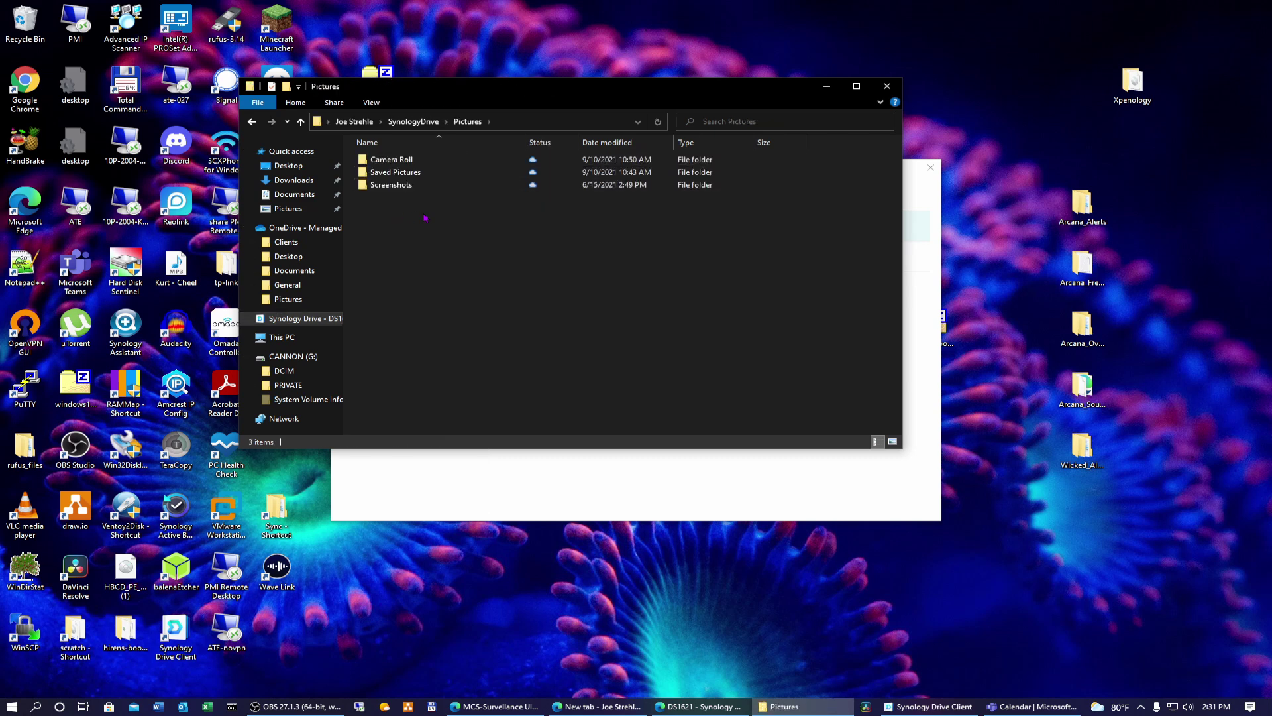
pyautogui.doubleClick(403, 163)
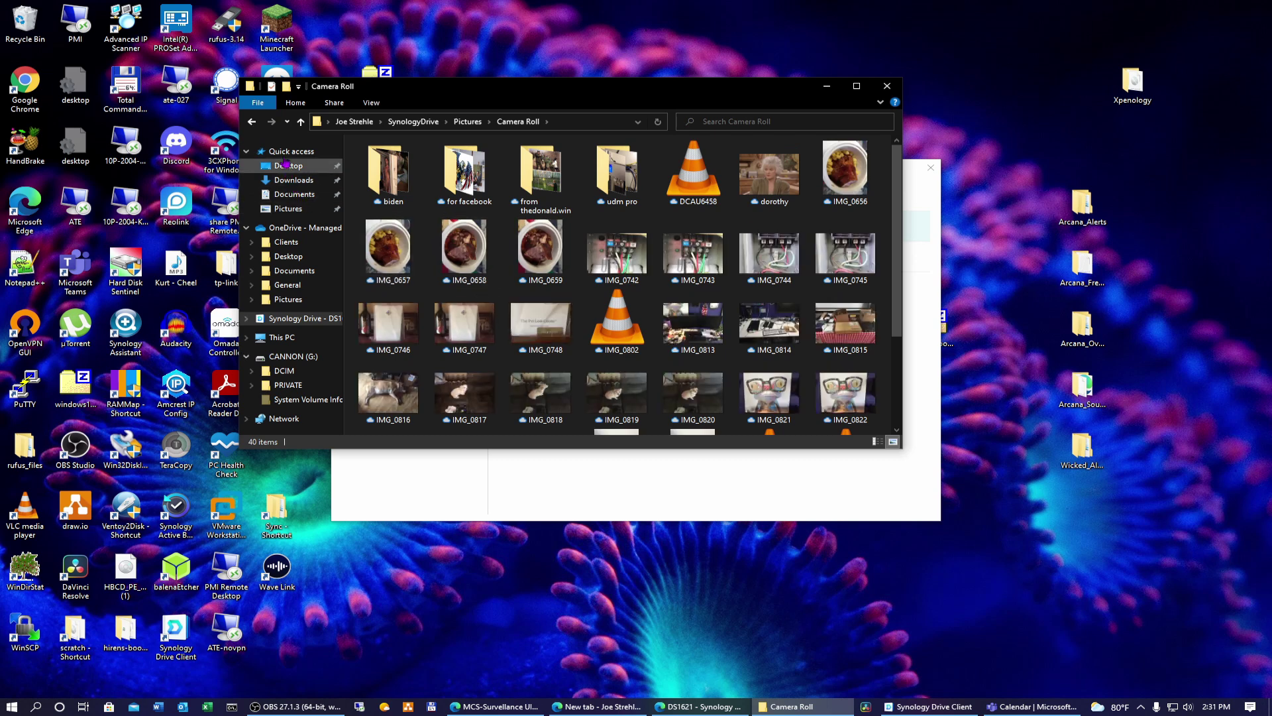
pyautogui.click(251, 122)
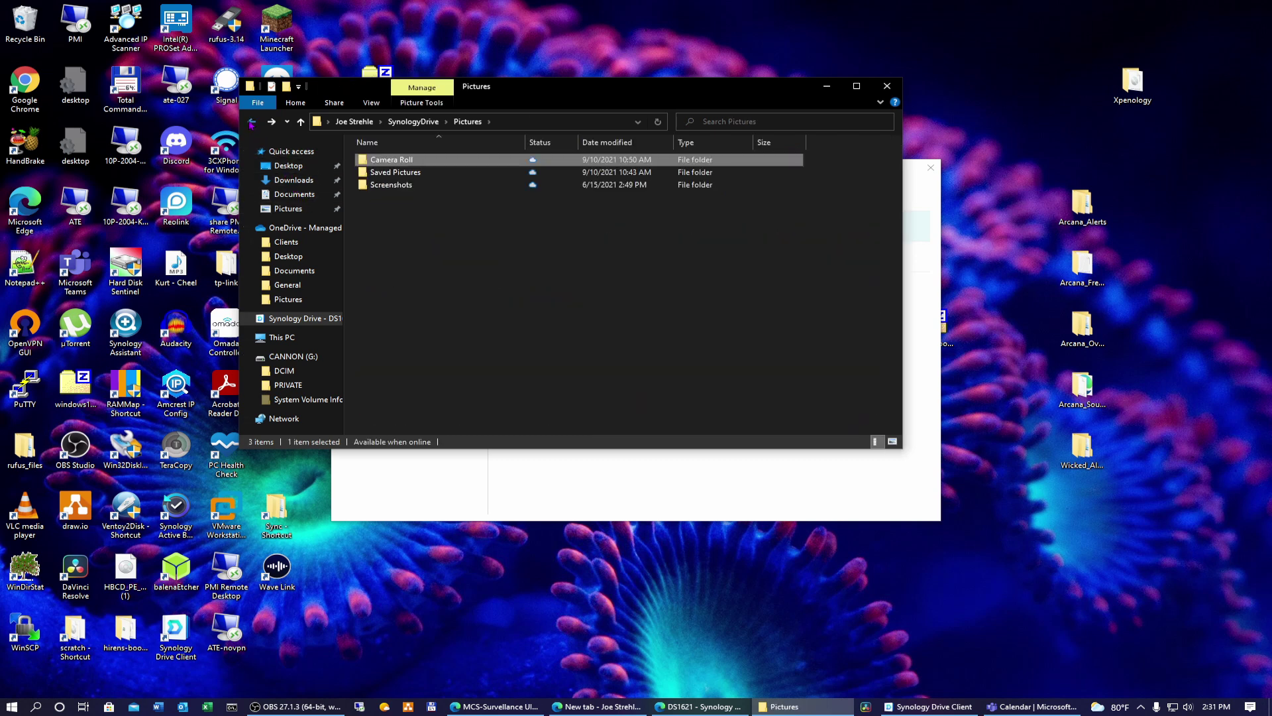
pyautogui.click(301, 230)
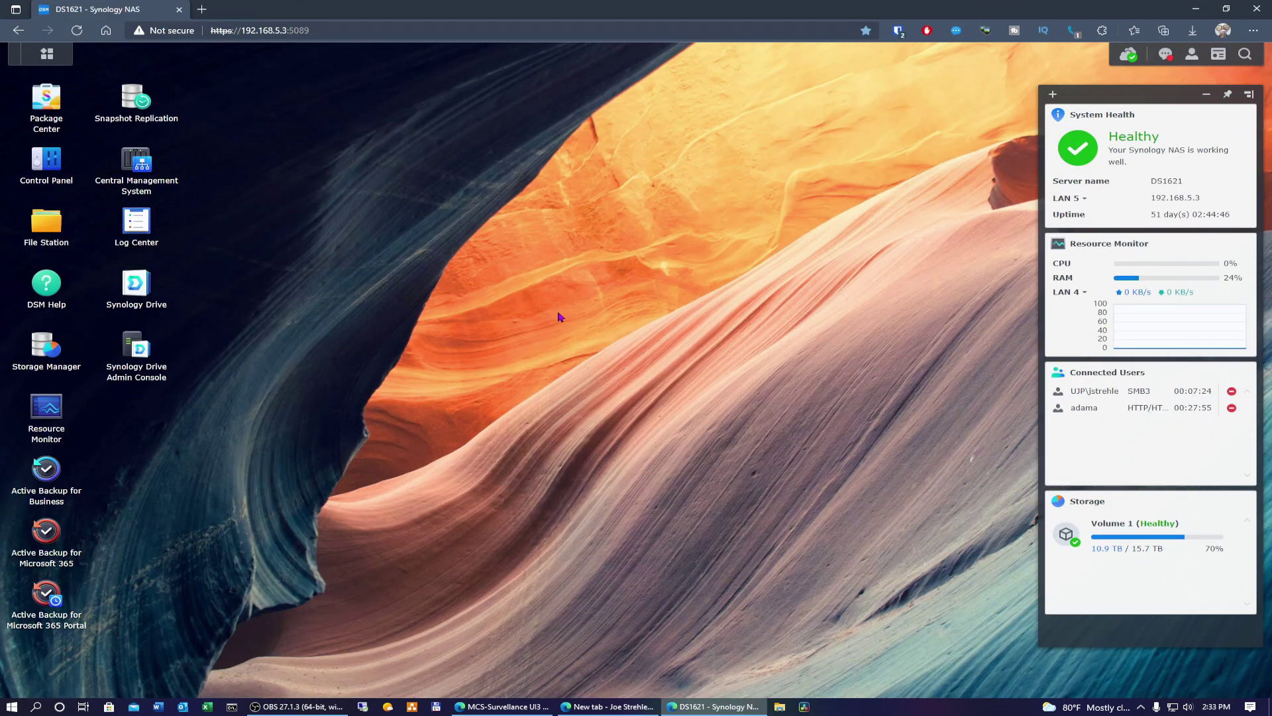
# Step: Search Package Center for "office" and open the Synology Office package details
pyautogui.click(50, 106)
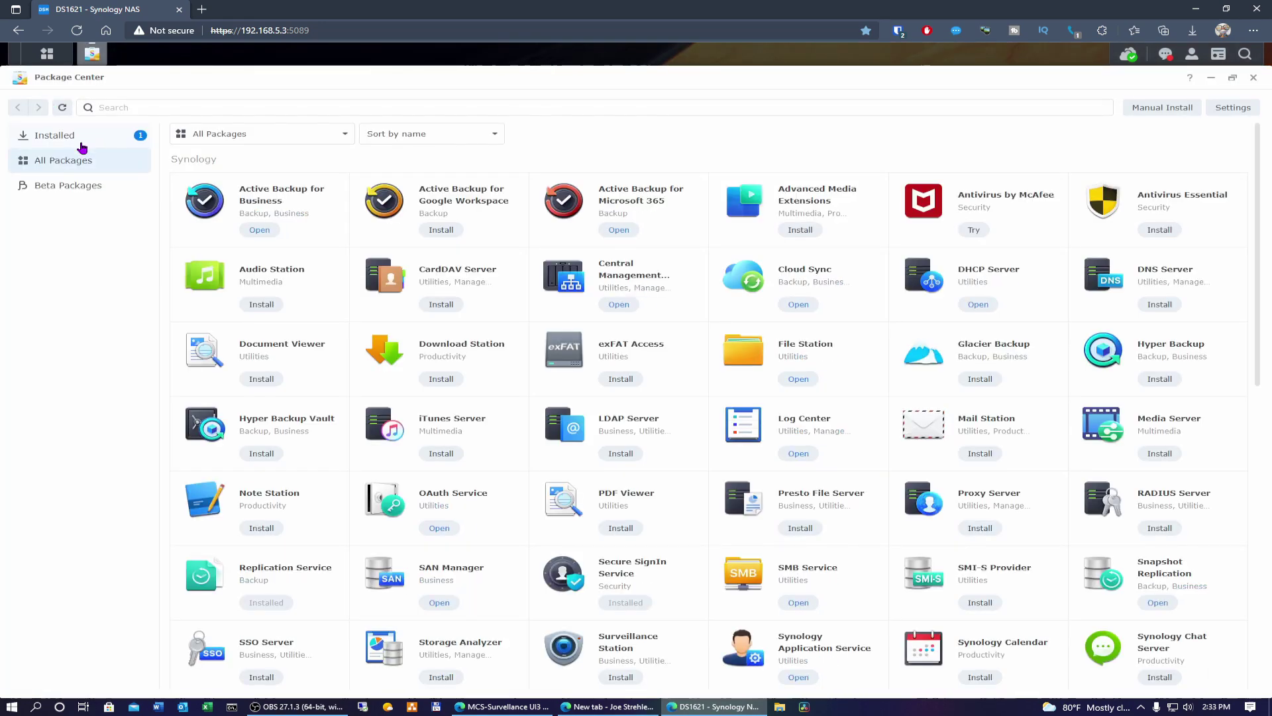
pyautogui.click(196, 106)
pyautogui.write('ooff')
pyautogui.press('BackSpace')
pyautogui.press('BackSpace')
pyautogui.press('BackSpace')
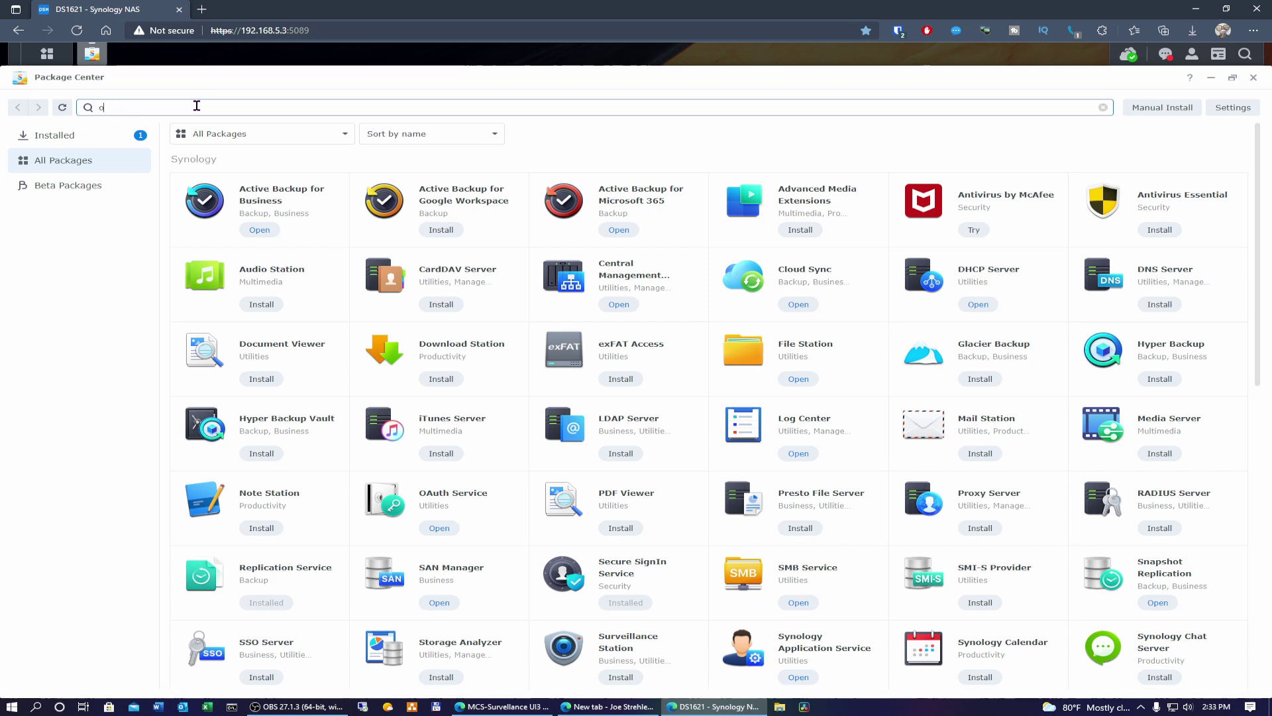
pyautogui.write('ffice')
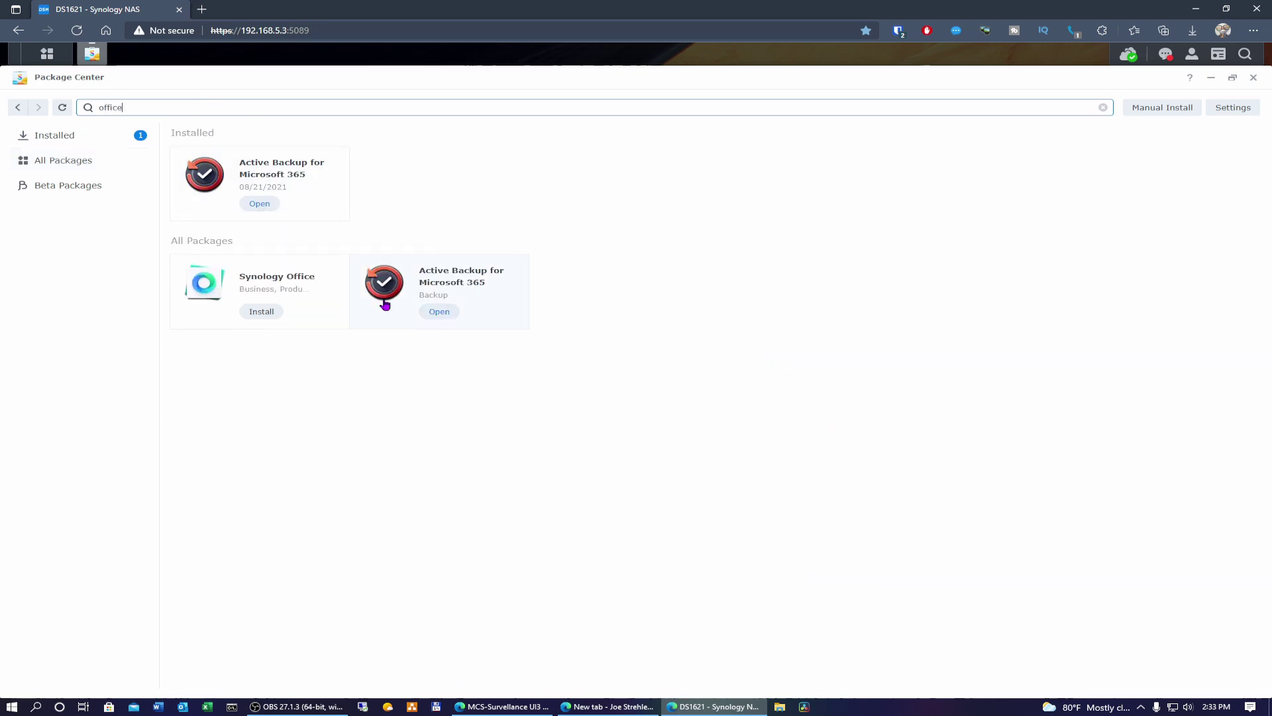
pyautogui.click(306, 288)
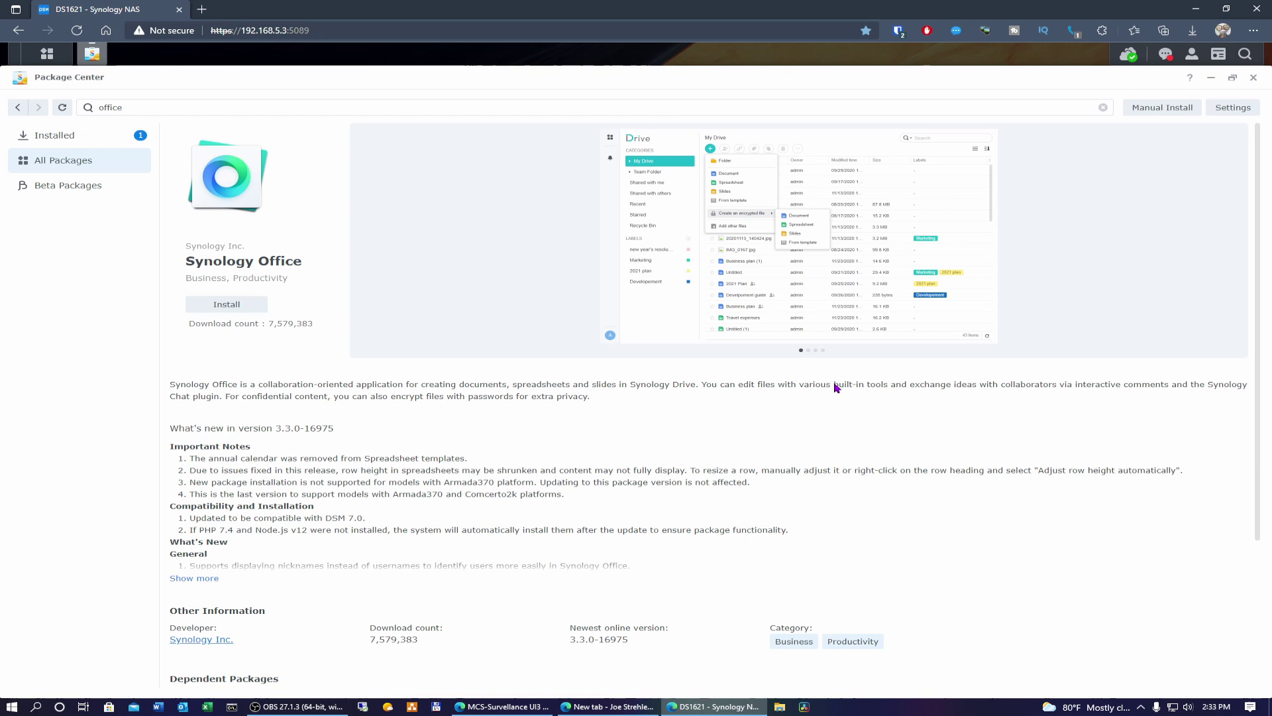
# Step: Install Synology Office, reviewing its release notes and dependent packages, and close Package Center
pyautogui.scroll(-4, 837, 409)
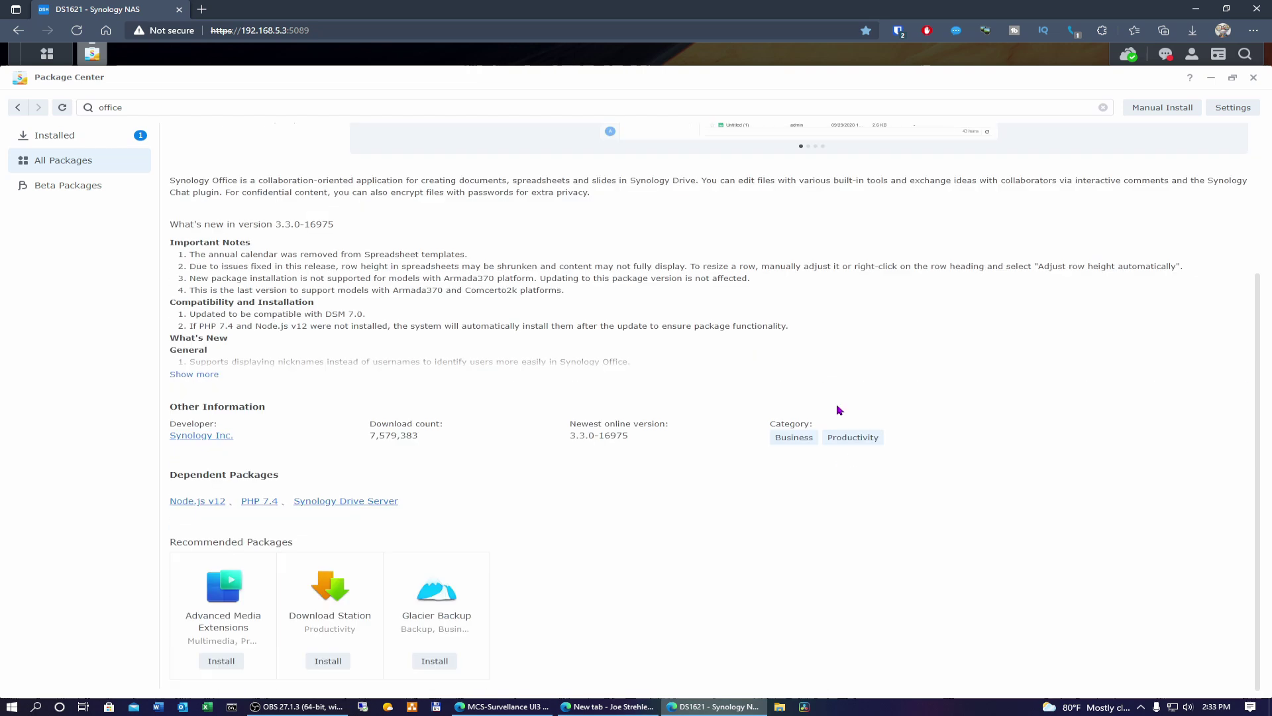
pyautogui.scroll(4, 836, 409)
pyautogui.click(239, 308)
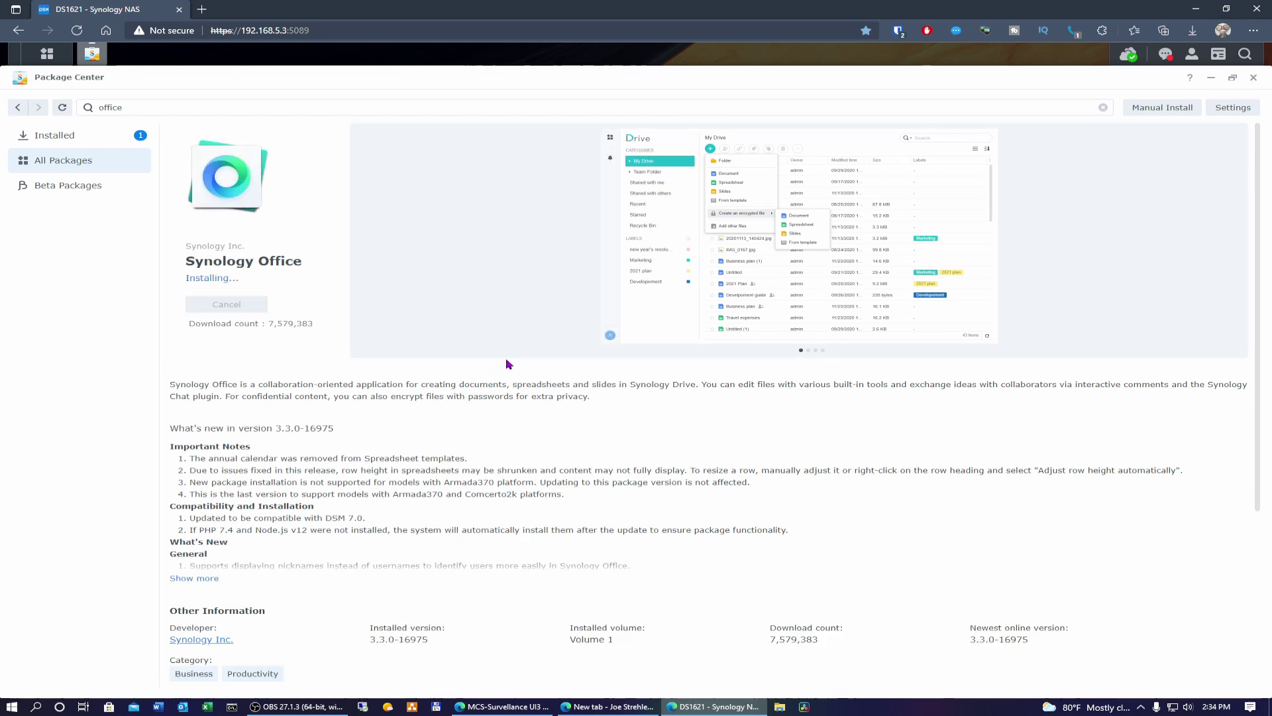
pyautogui.scroll(-3, 506, 360)
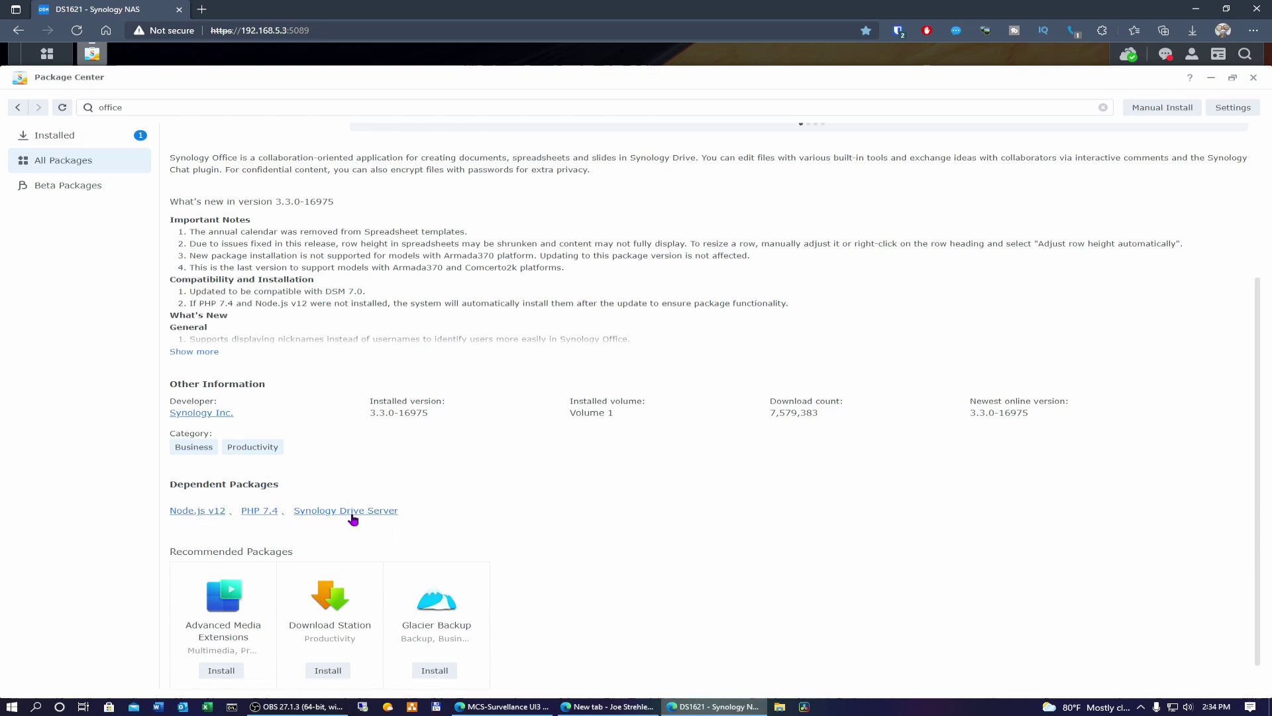
pyautogui.scroll(3, 594, 490)
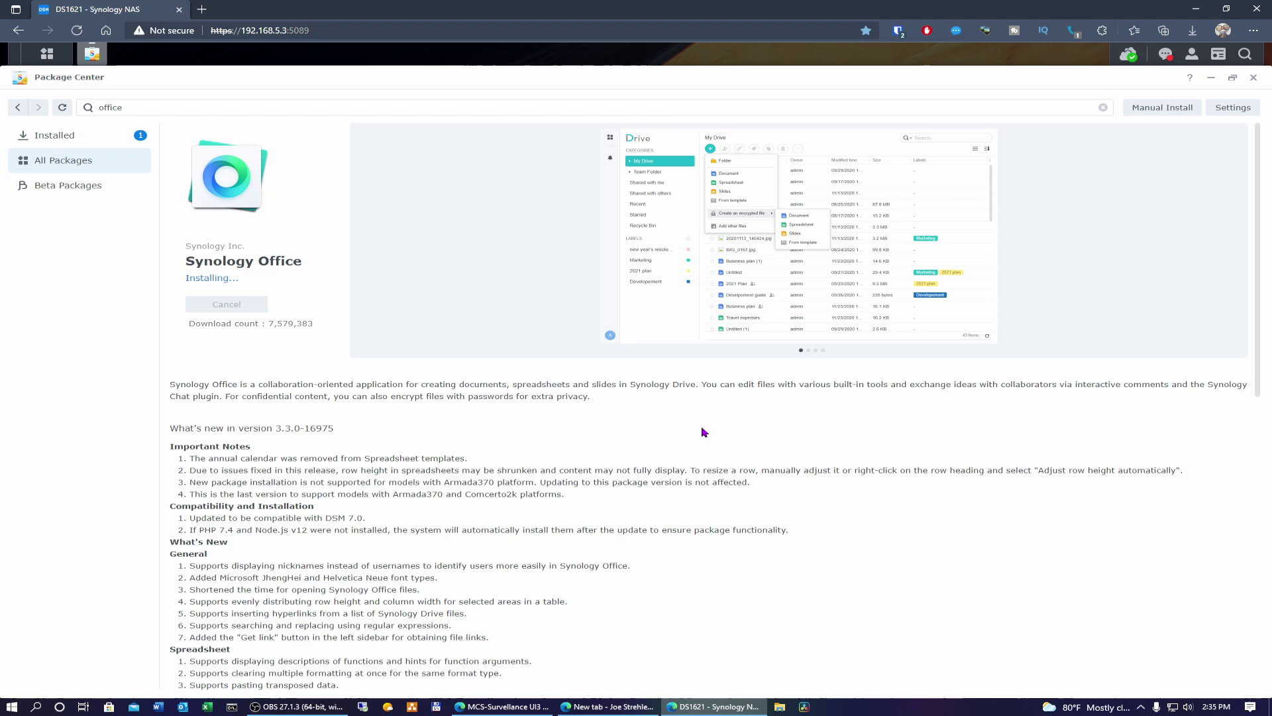
pyautogui.scroll(-5, 704, 431)
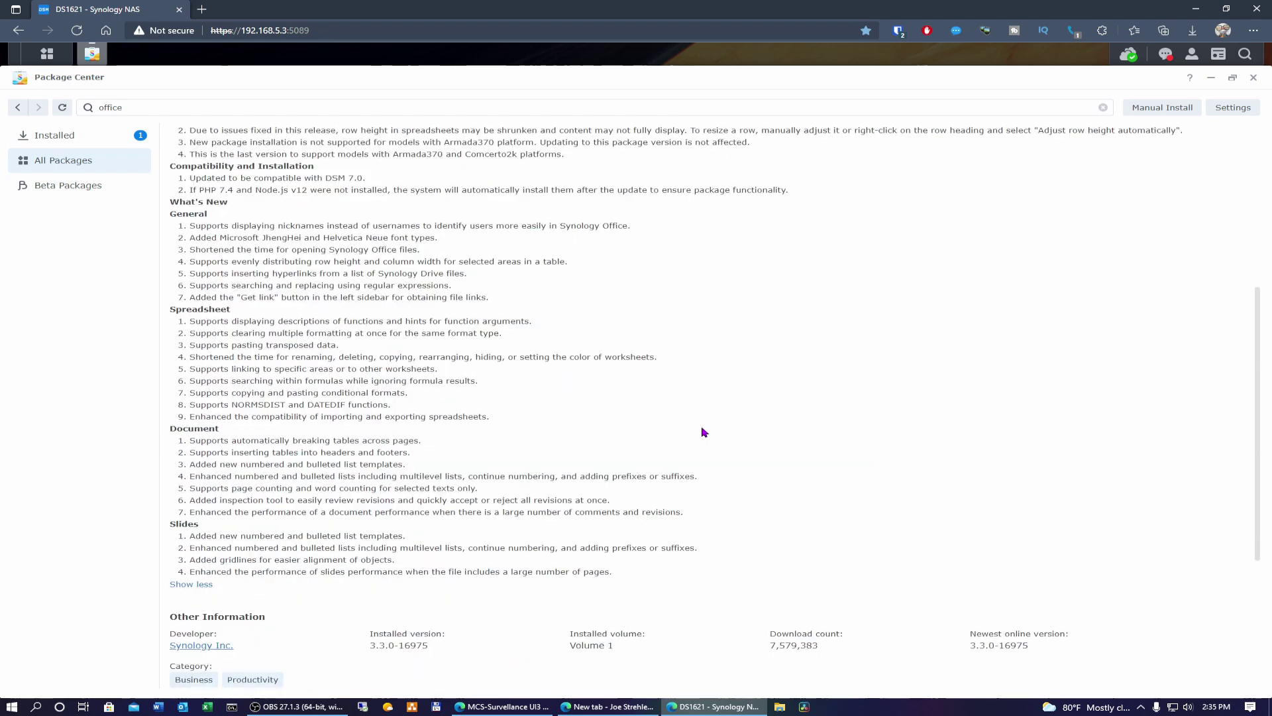
pyautogui.scroll(5, 703, 431)
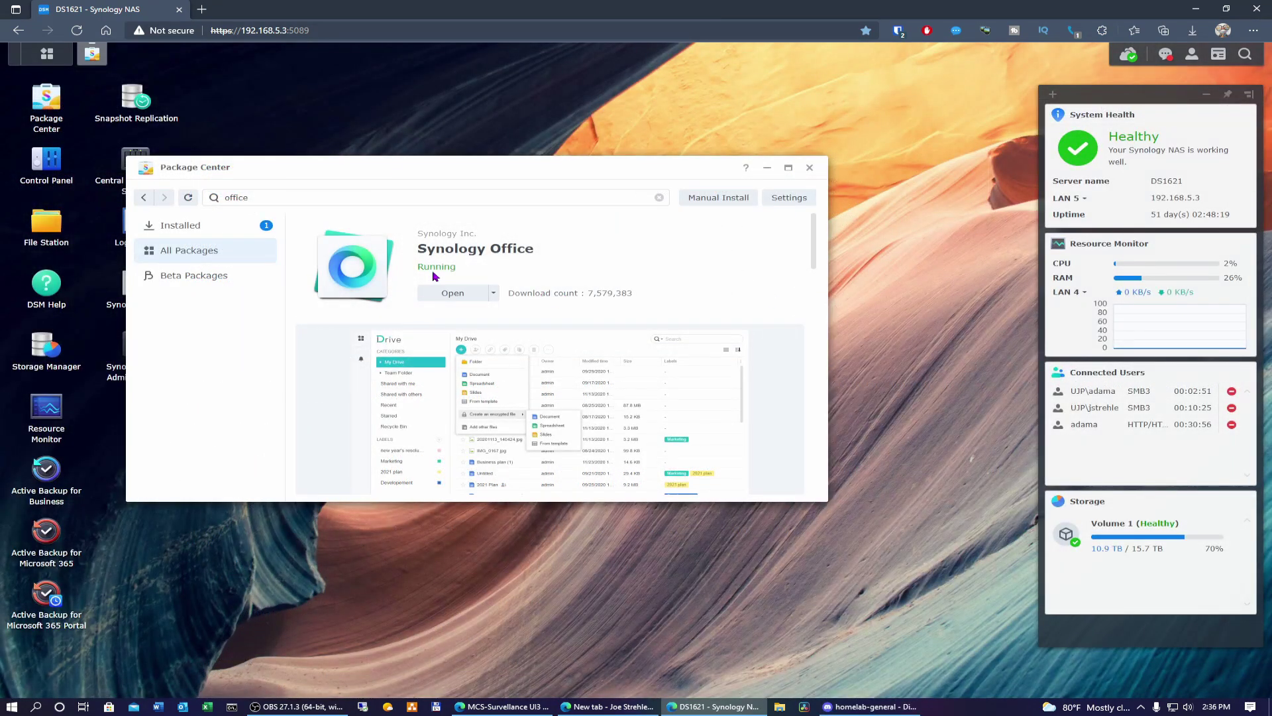
pyautogui.click(809, 168)
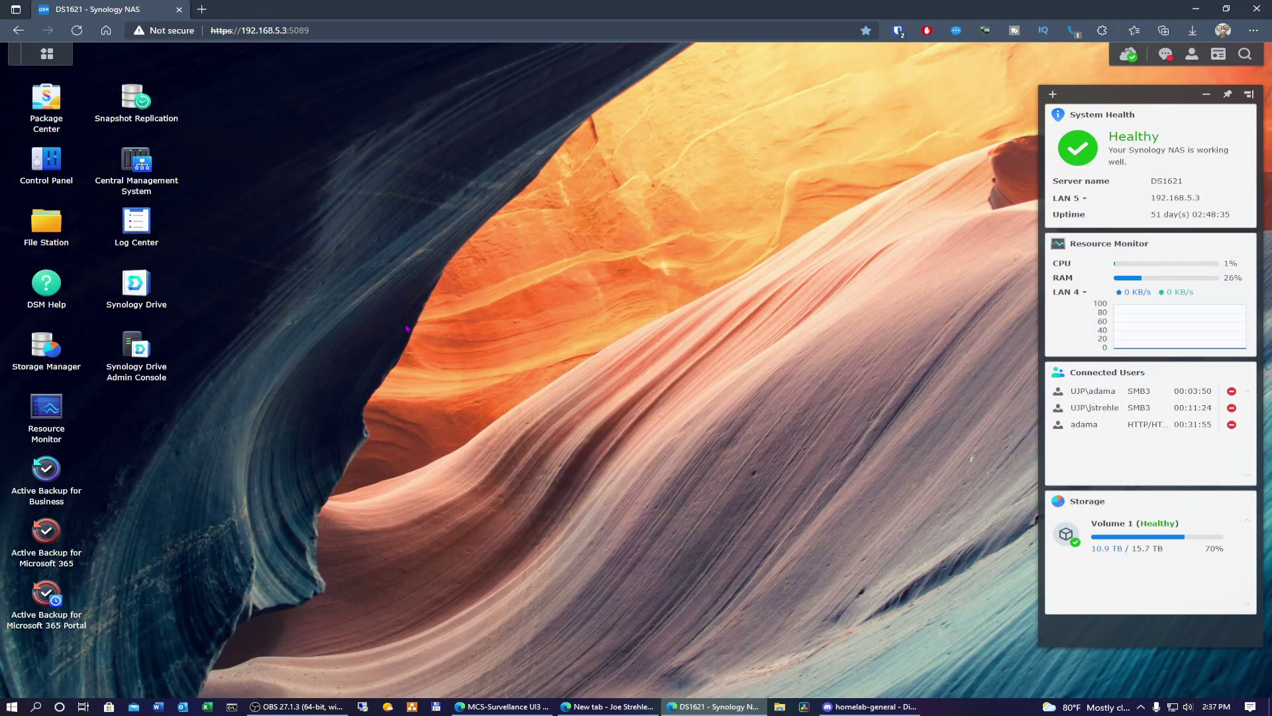
# Step: Open Synology Drive and go to the PBX Docs folder inside General in the public team folder
pyautogui.click(137, 283)
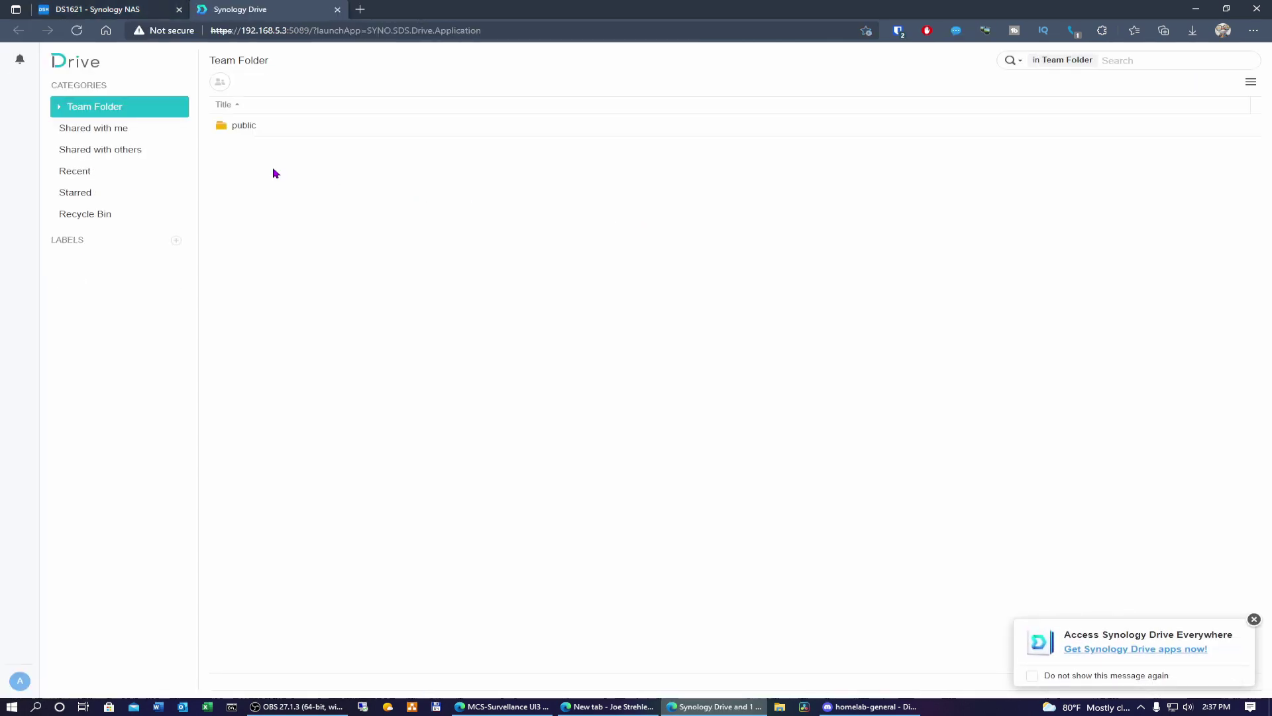
pyautogui.click(59, 109)
pyautogui.click(100, 130)
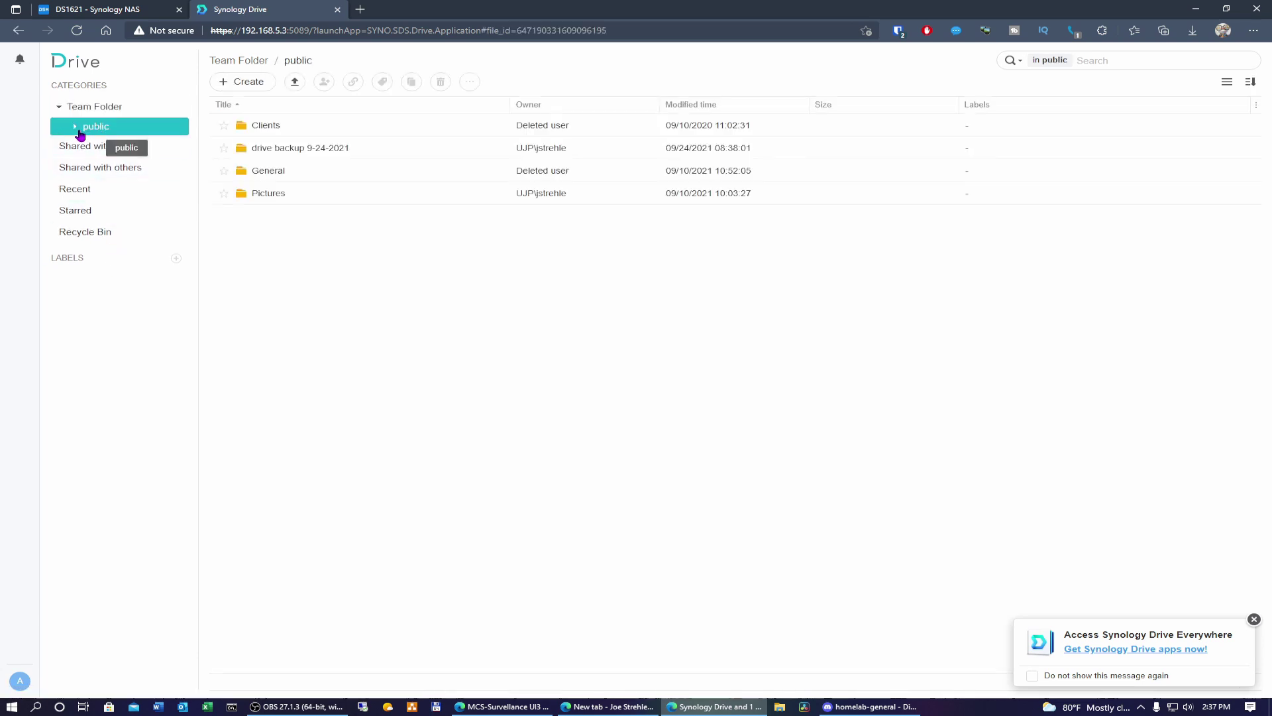
pyautogui.click(107, 183)
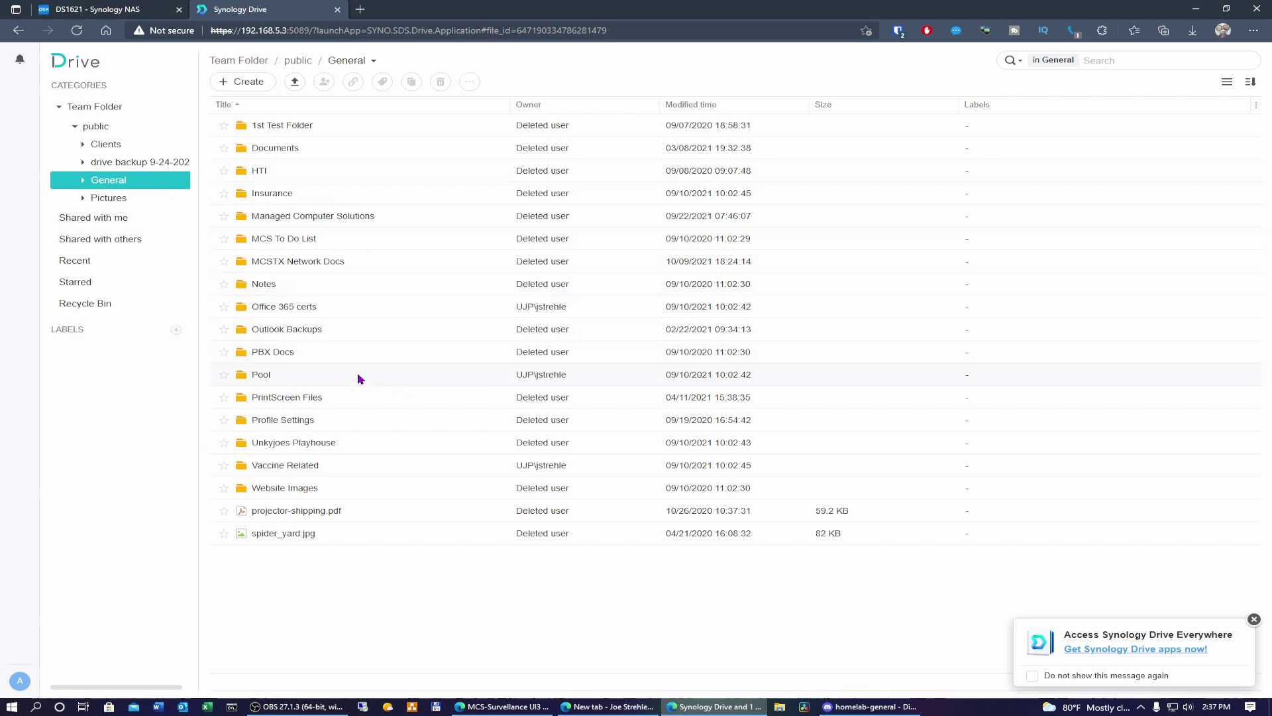
pyautogui.click(281, 357)
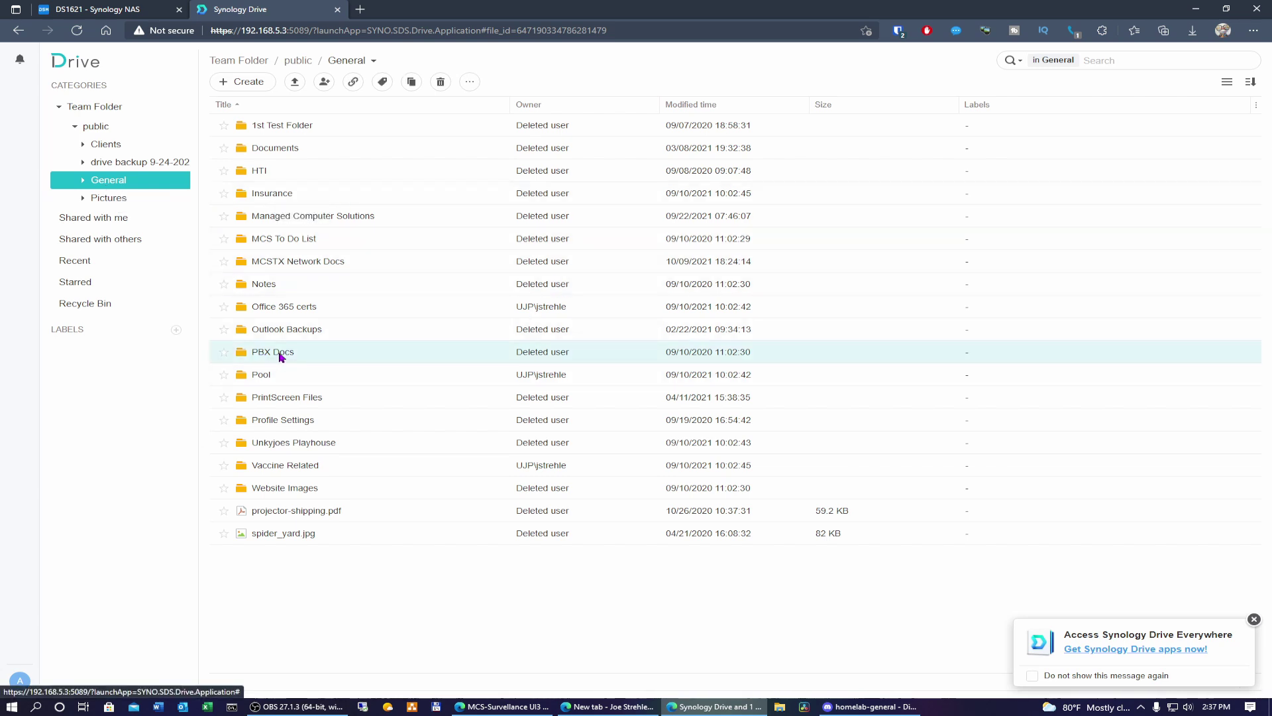
pyautogui.doubleClick(240, 356)
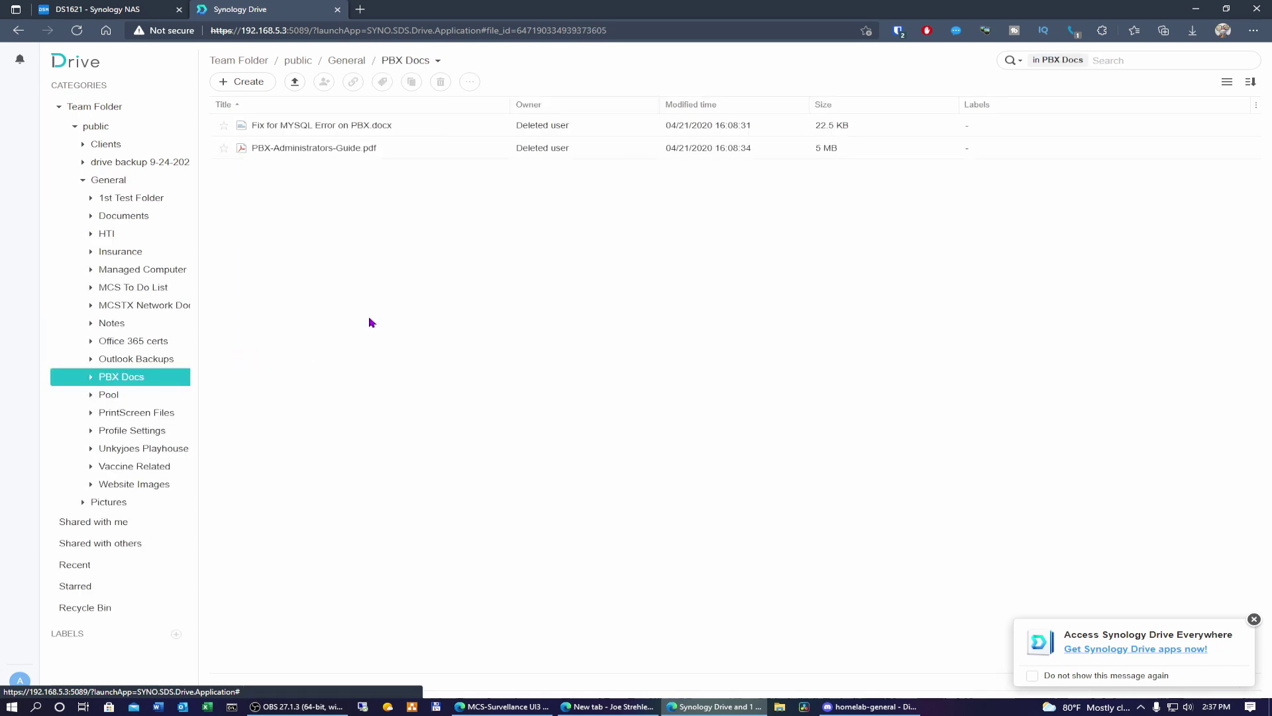
# Step: Open "Fix for MYSQL Error on PBX.docx" and import it to Synology Office for editing
pyautogui.click(322, 131)
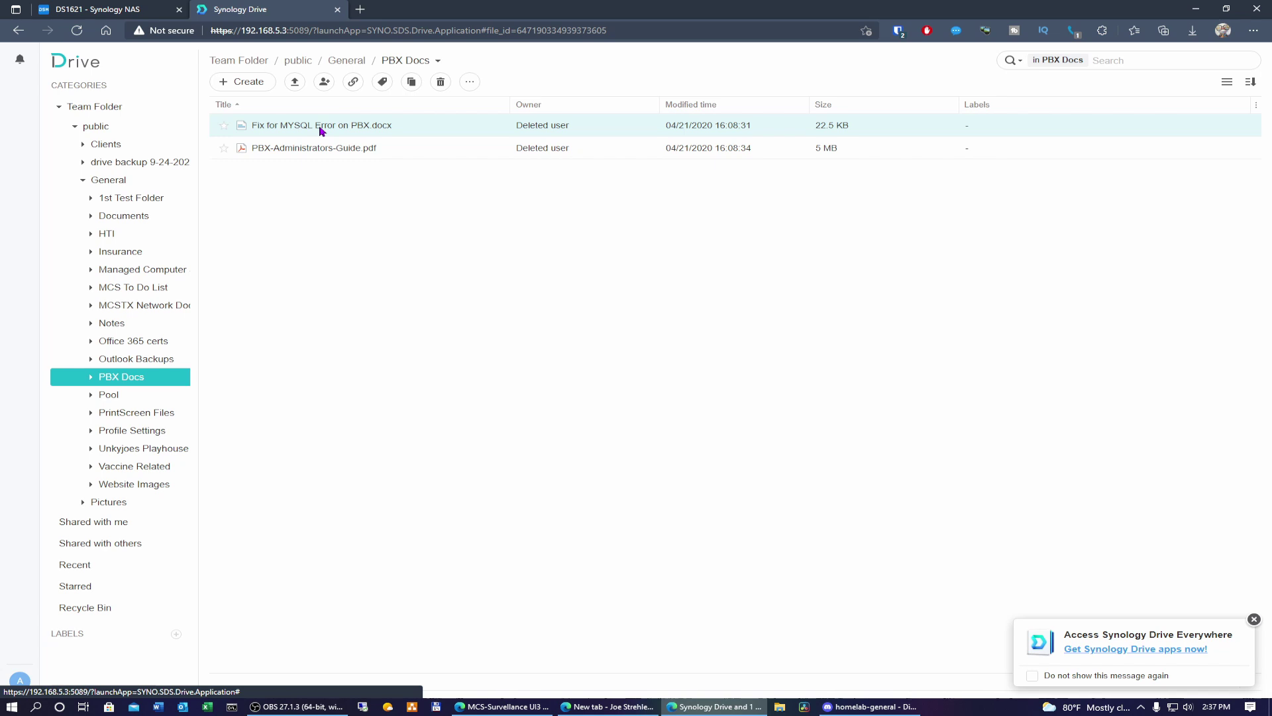
pyautogui.doubleClick(320, 131)
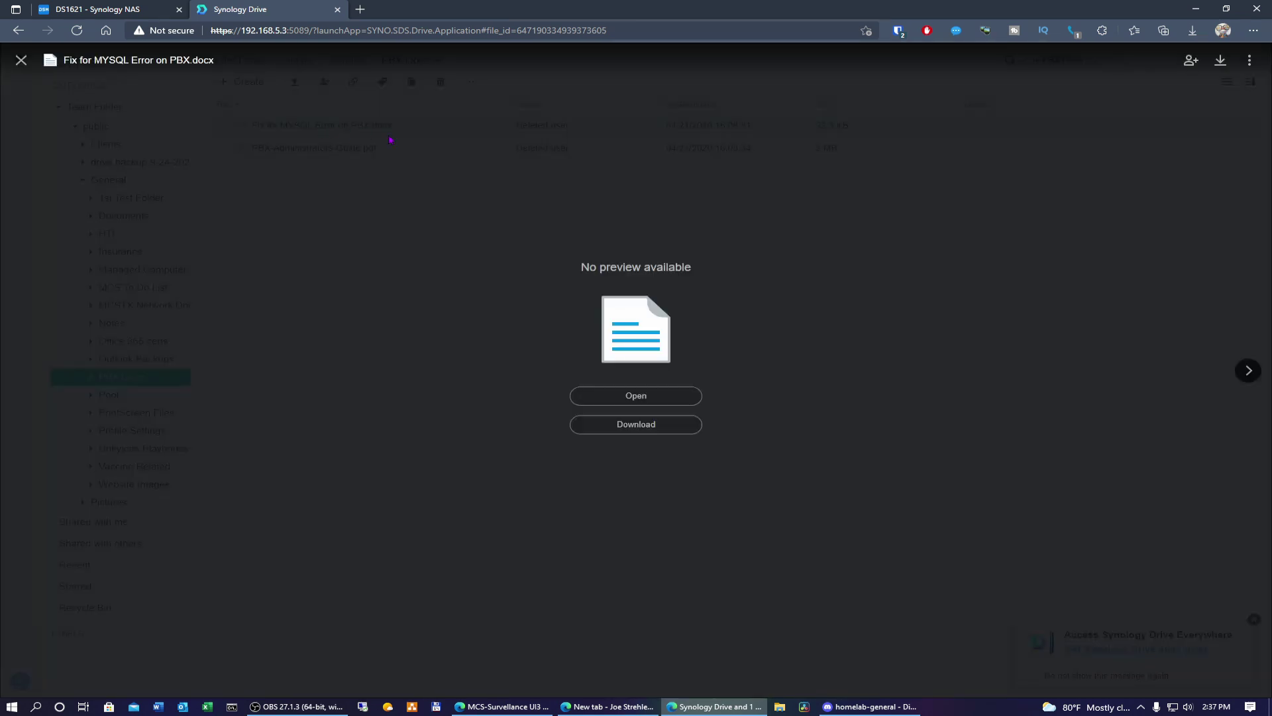
pyautogui.click(637, 396)
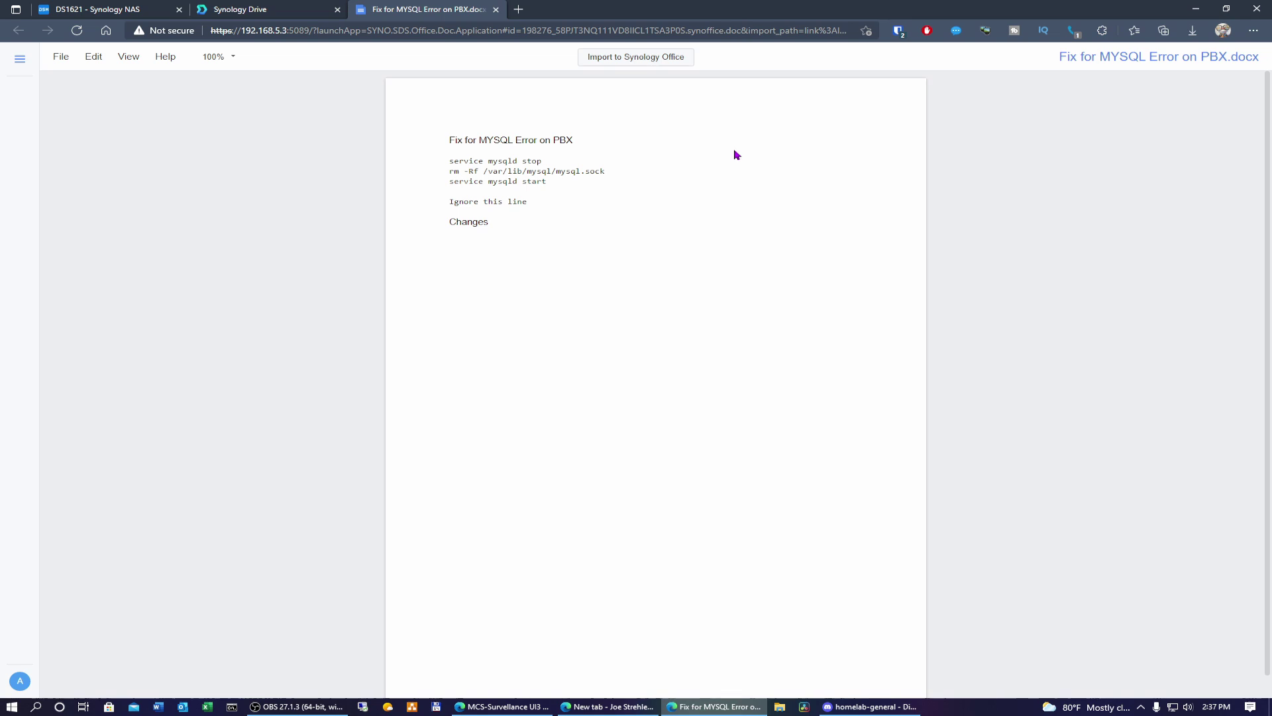
pyautogui.click(634, 58)
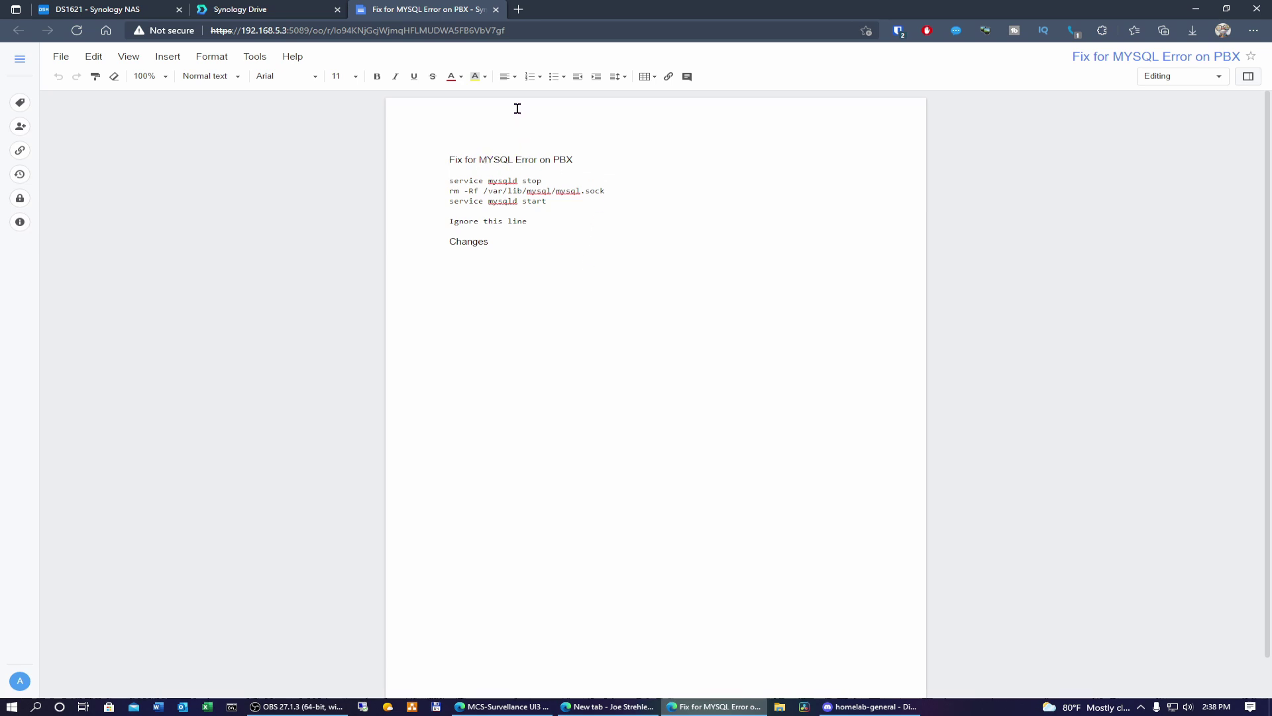
# Step: Close the document, return to the PBX Docs folder, and preview the imported Synology Office copy of Fix for MYSQL Error on PBX
pyautogui.click(496, 9)
pyautogui.click(122, 449)
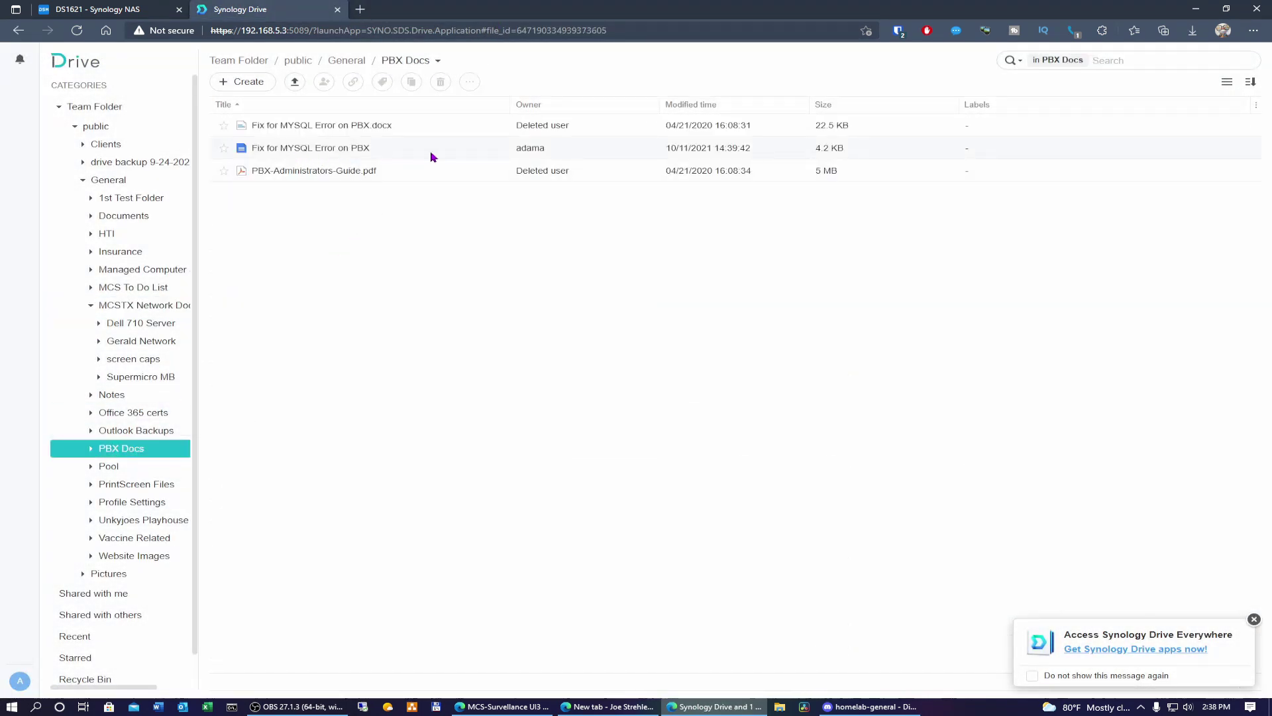
pyautogui.click(308, 148)
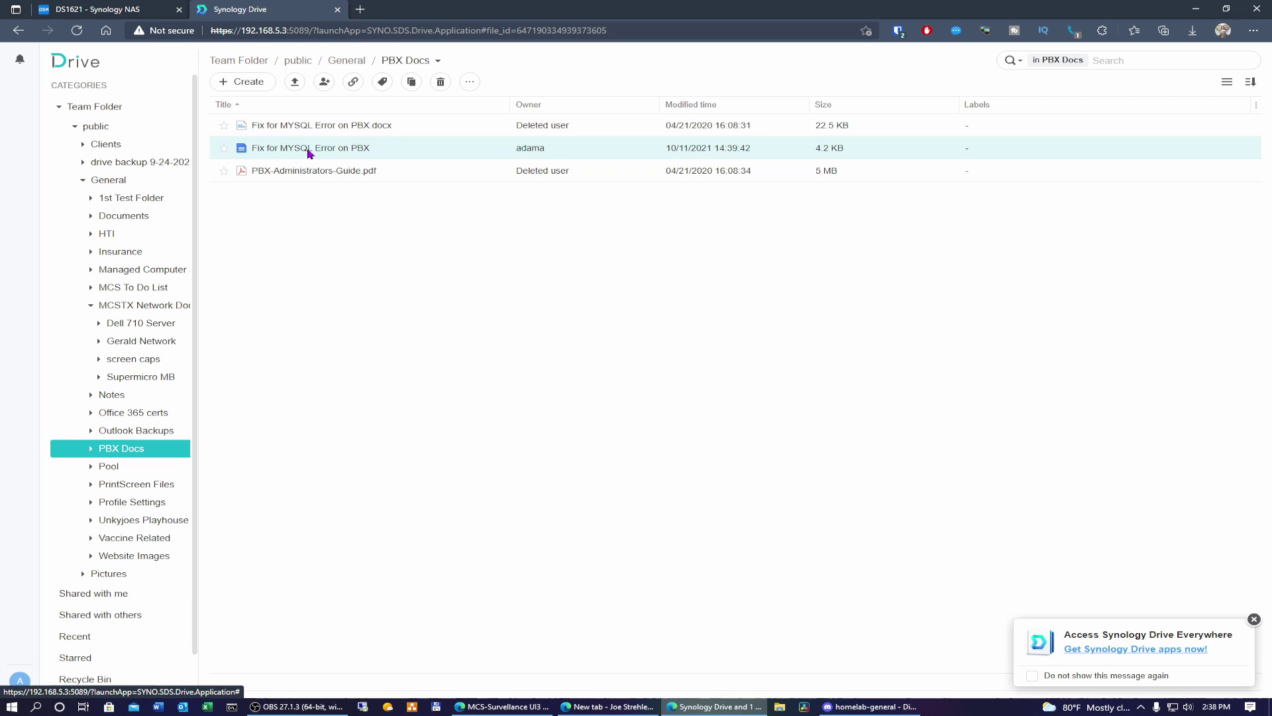
pyautogui.rightClick(309, 153)
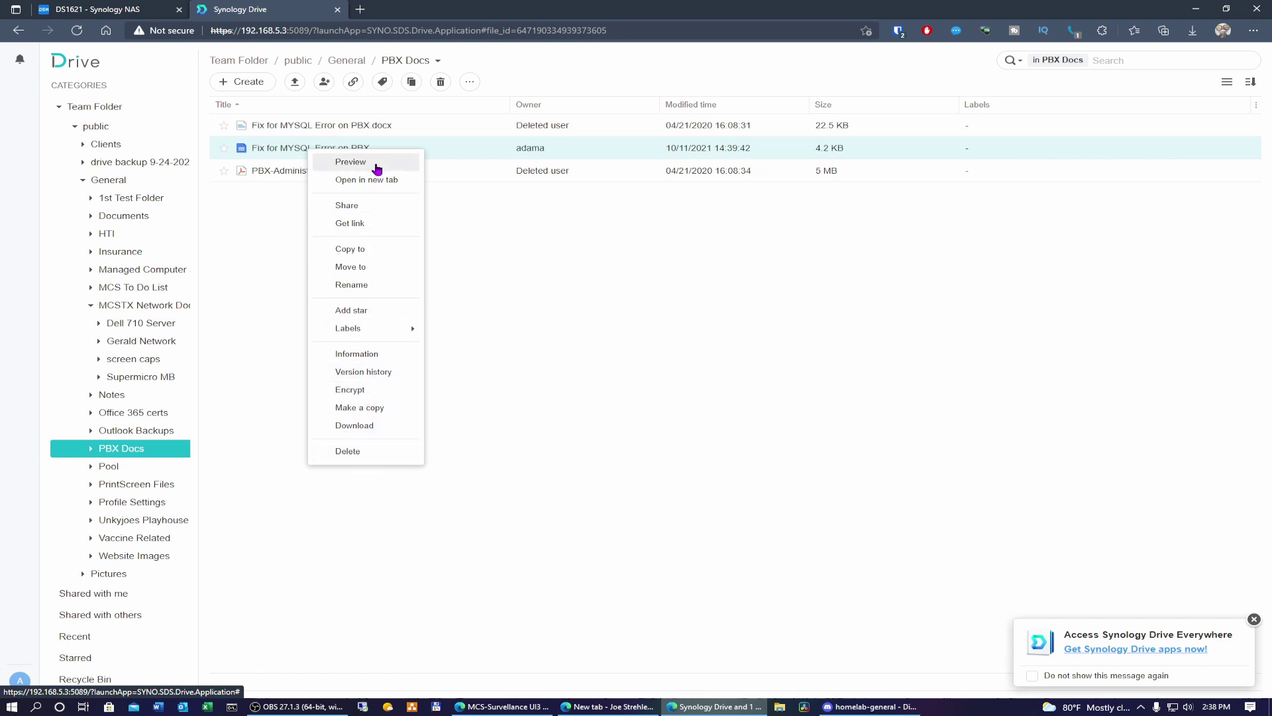
pyautogui.click(373, 166)
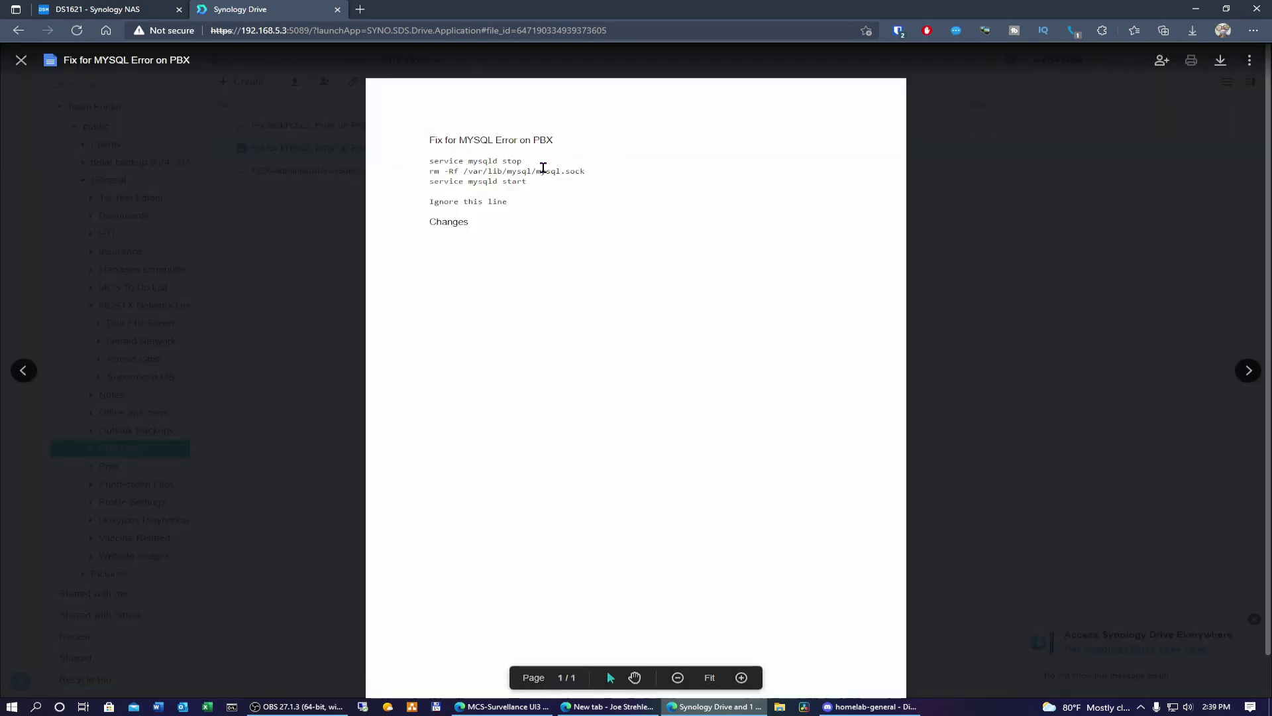
pyautogui.click(21, 60)
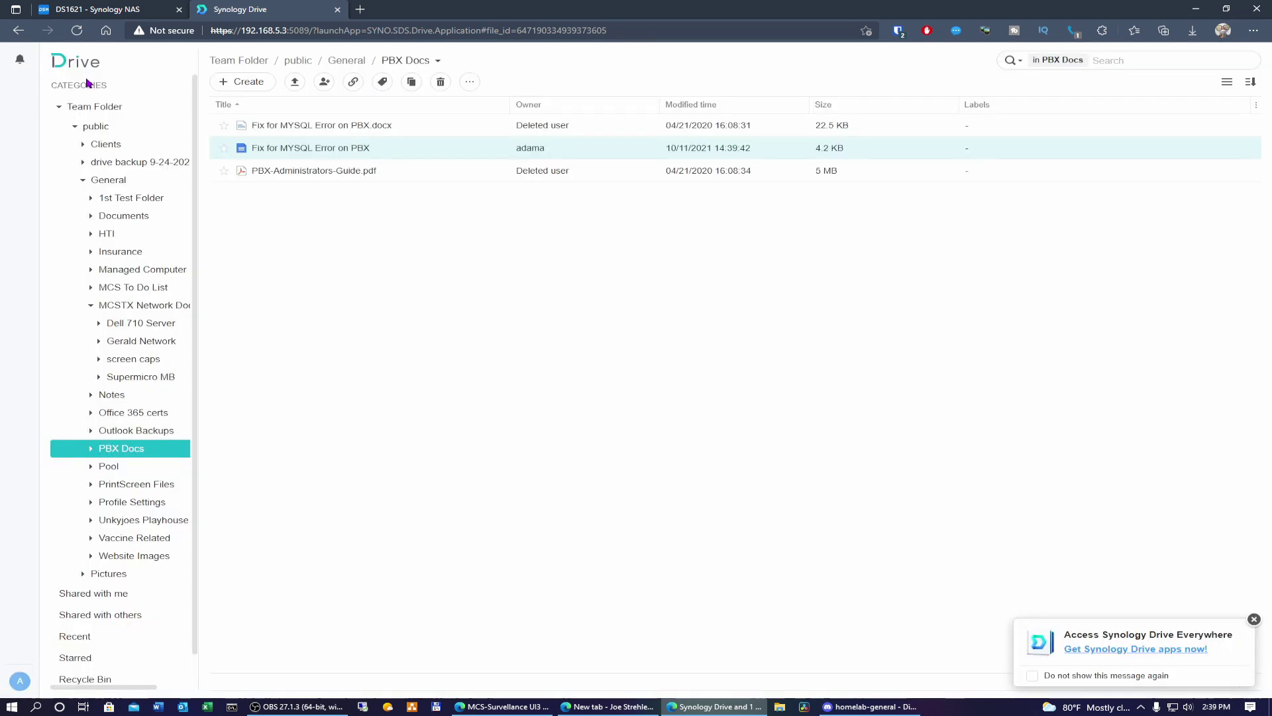
# Step: Preview the original "Fix for MYSQL Error on PBX.docx" in the PBX Docs folder and open it for viewing
pyautogui.click(325, 130)
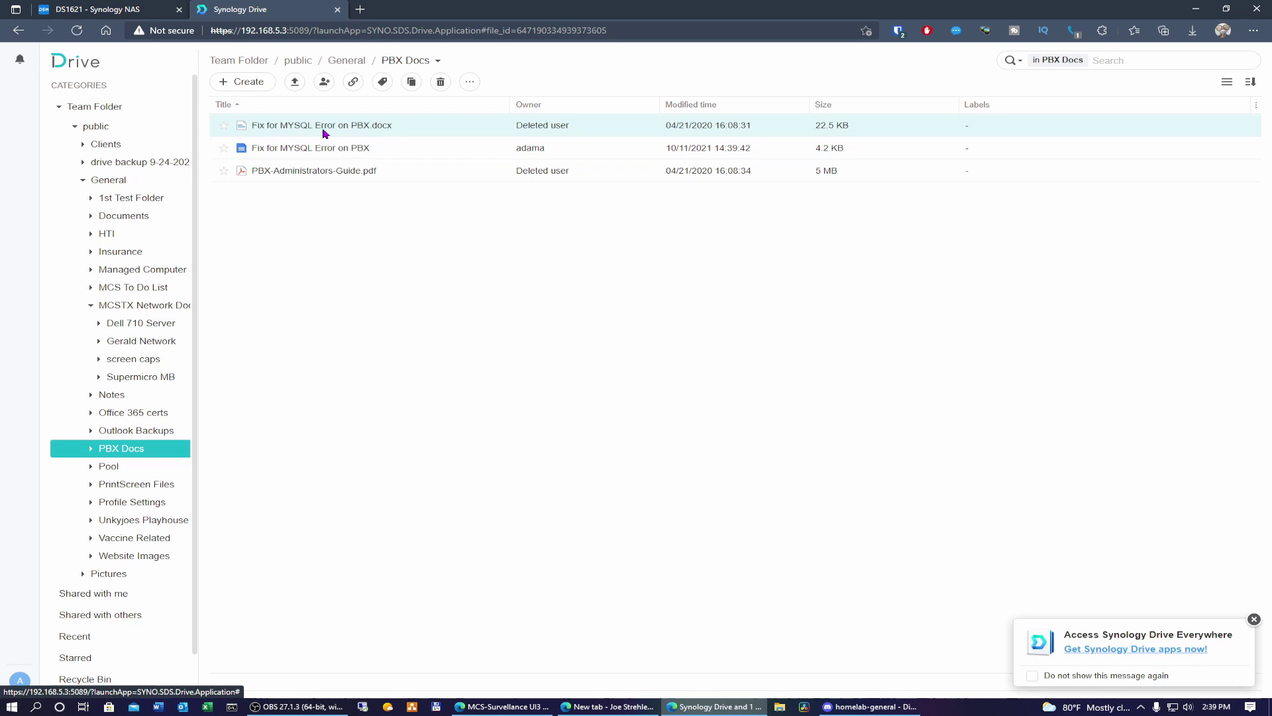
pyautogui.rightClick(324, 132)
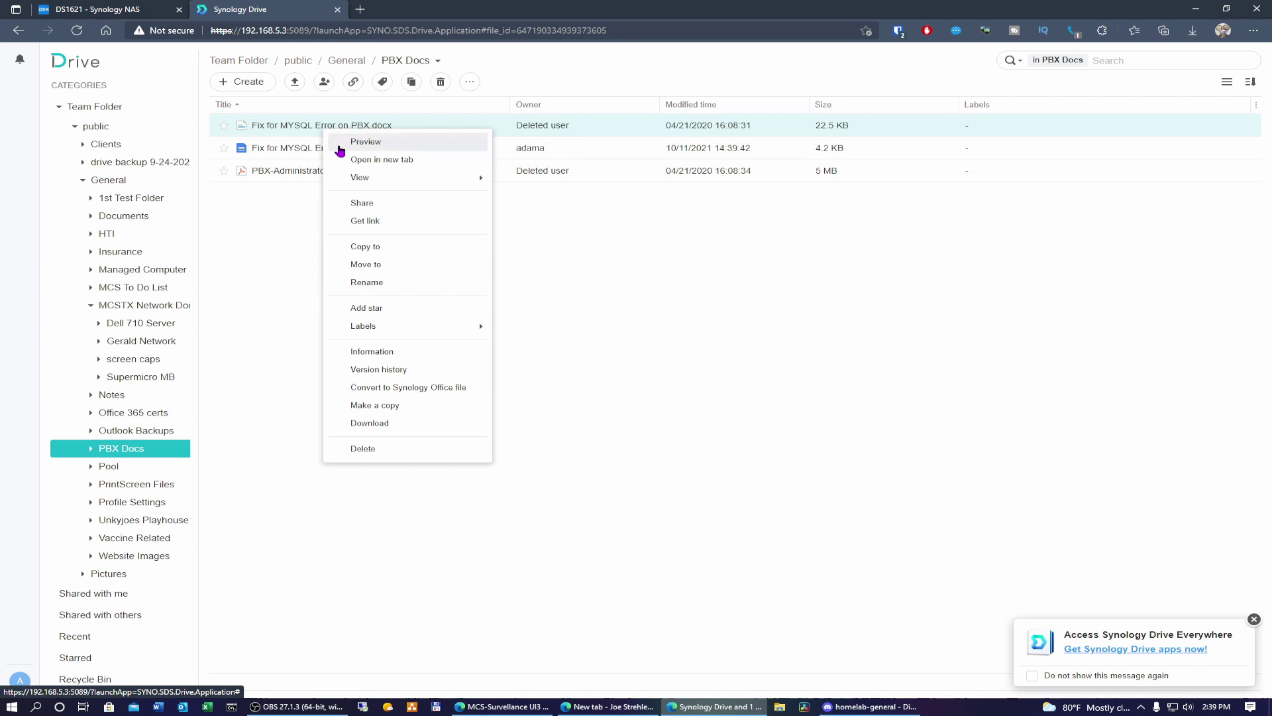
pyautogui.moveTo(377, 188)
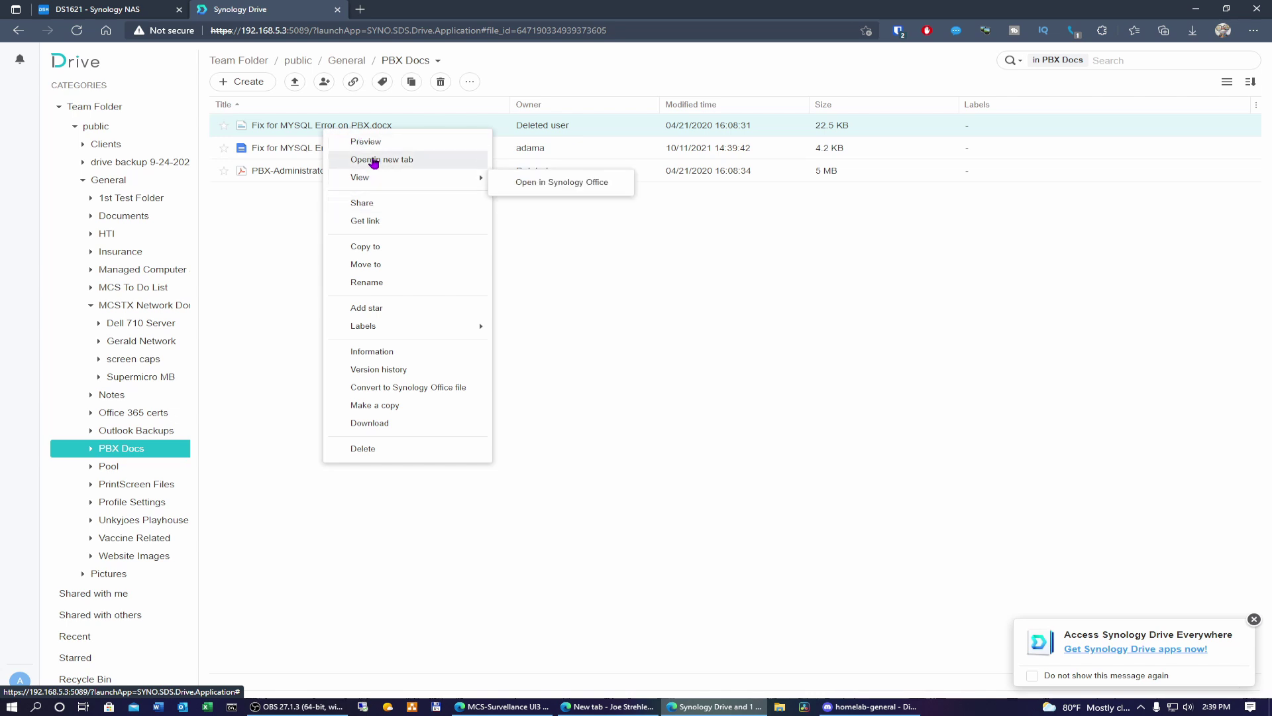
pyautogui.click(376, 143)
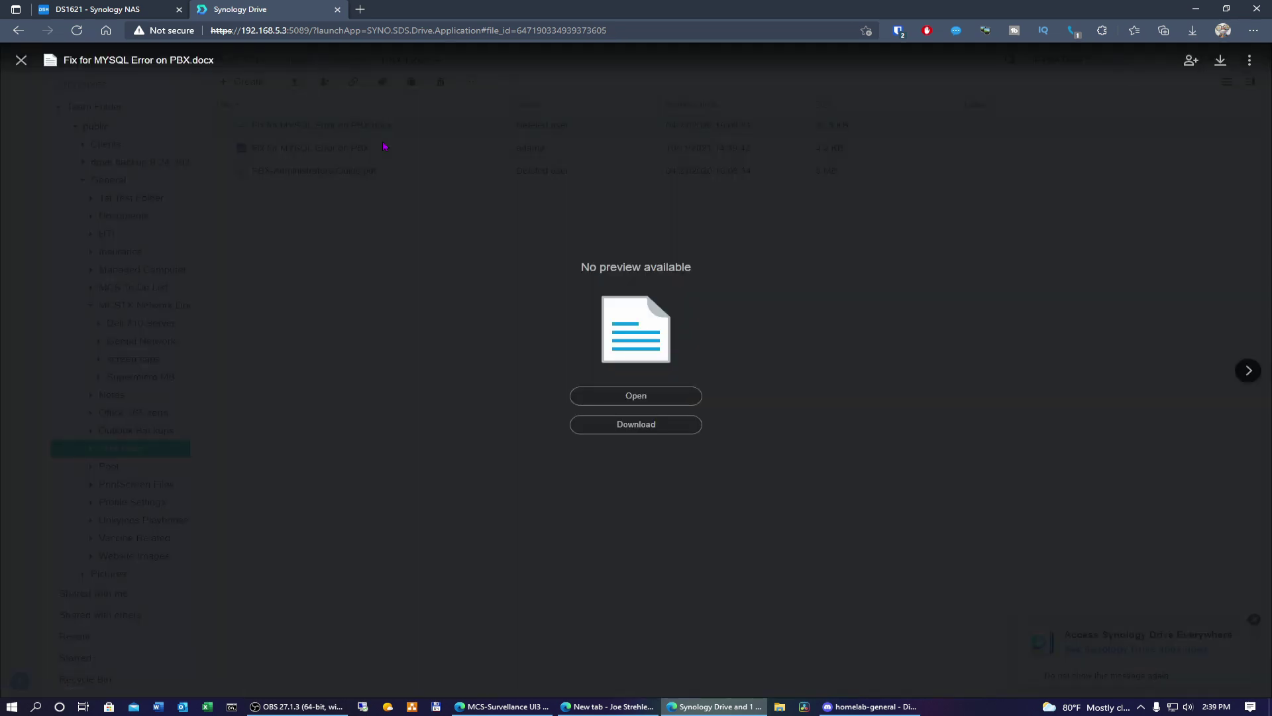
pyautogui.click(648, 395)
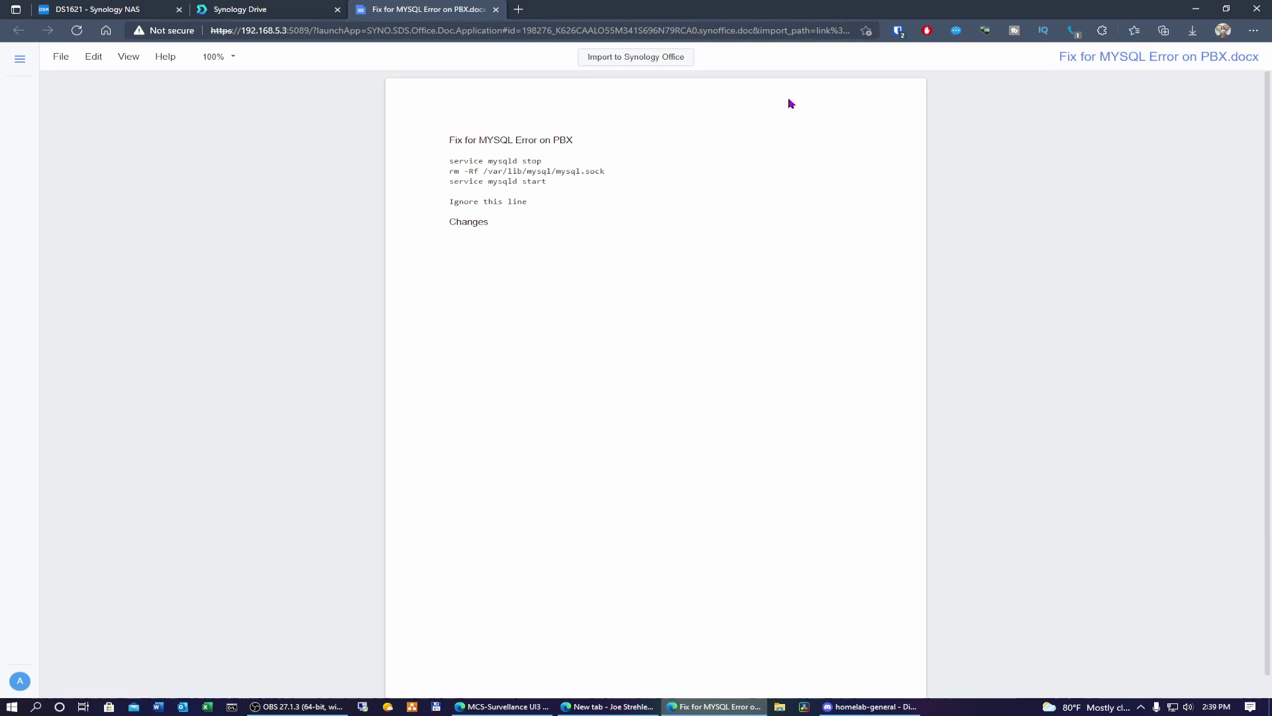
# Step: Check which file and edit commands are available for the unimported document, and close it
pyautogui.click(60, 56)
pyautogui.click(93, 56)
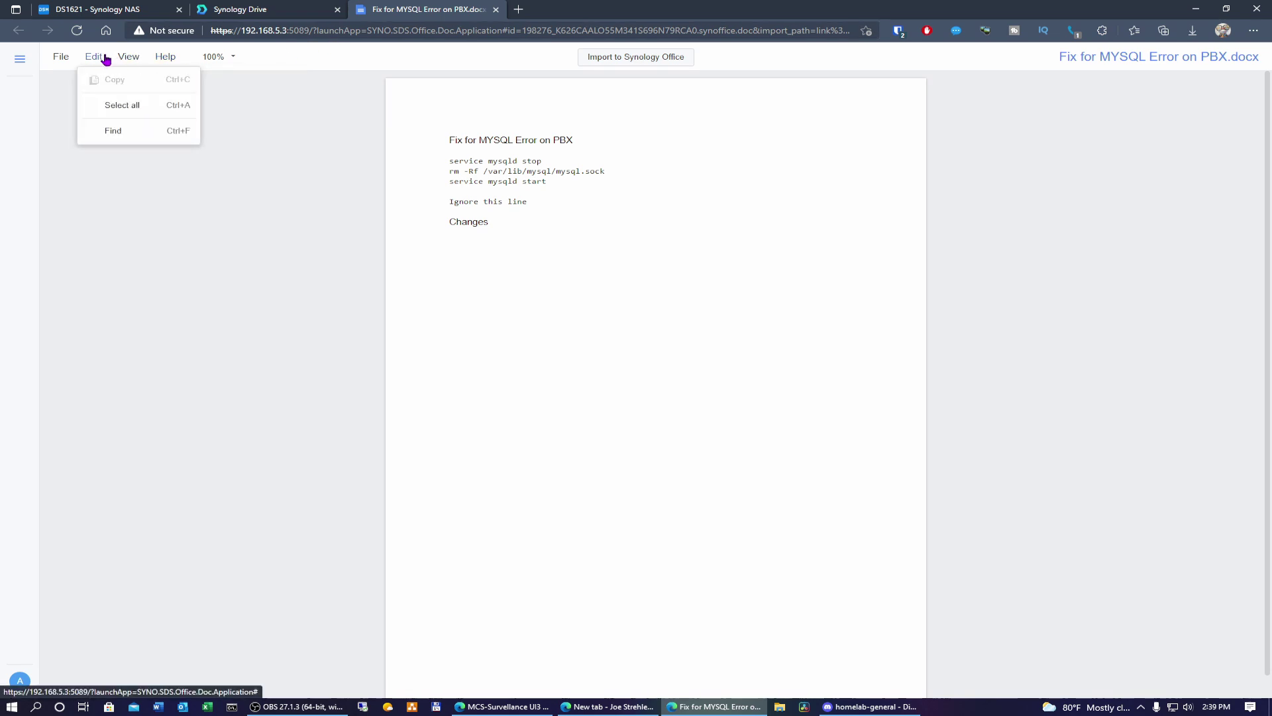
pyautogui.hotkey('ctrl', 'w')
# Step: Go to the Camera Roll folder inside Pictures in the public team folder and show its files in Thumbnail View
pyautogui.click(107, 573)
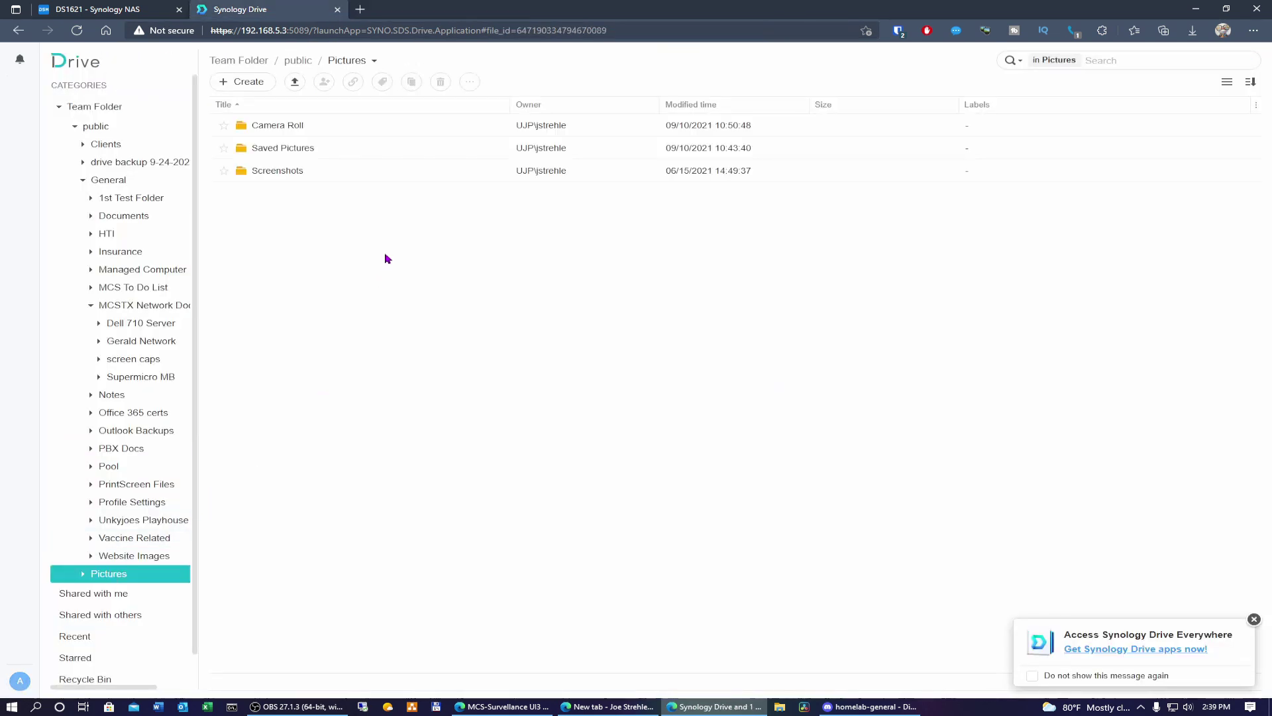
pyautogui.click(83, 573)
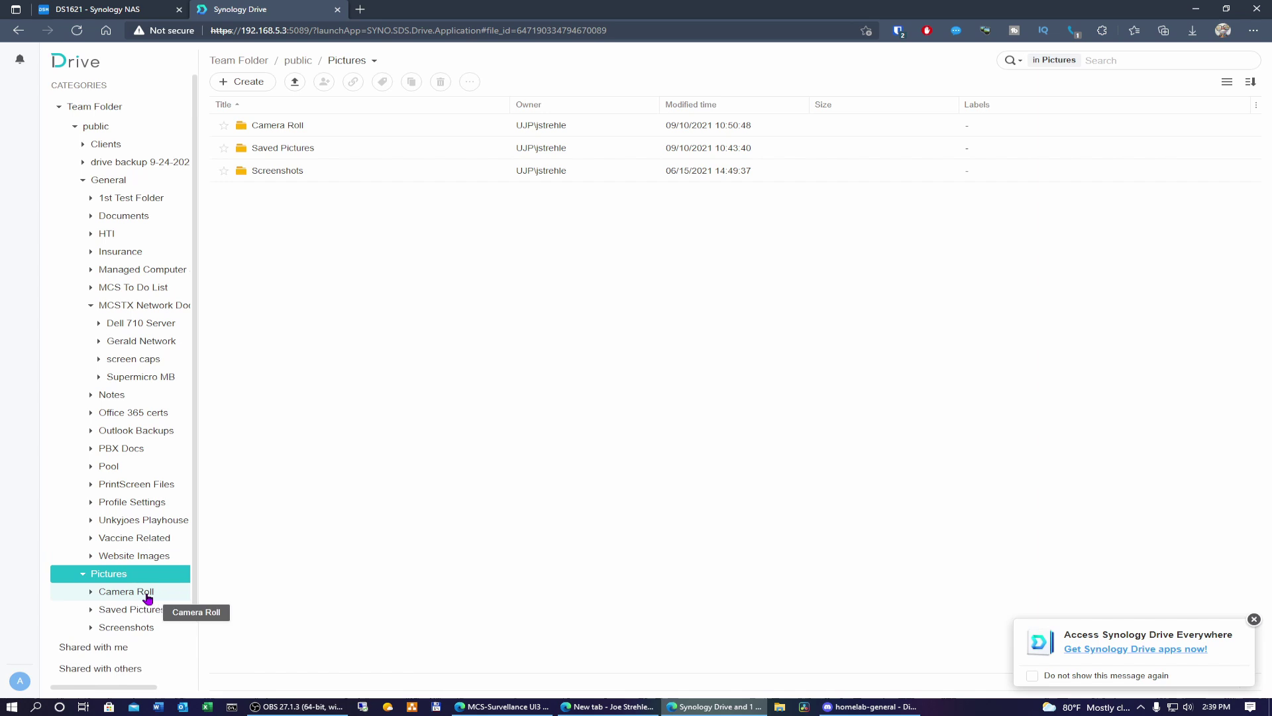
pyautogui.click(147, 595)
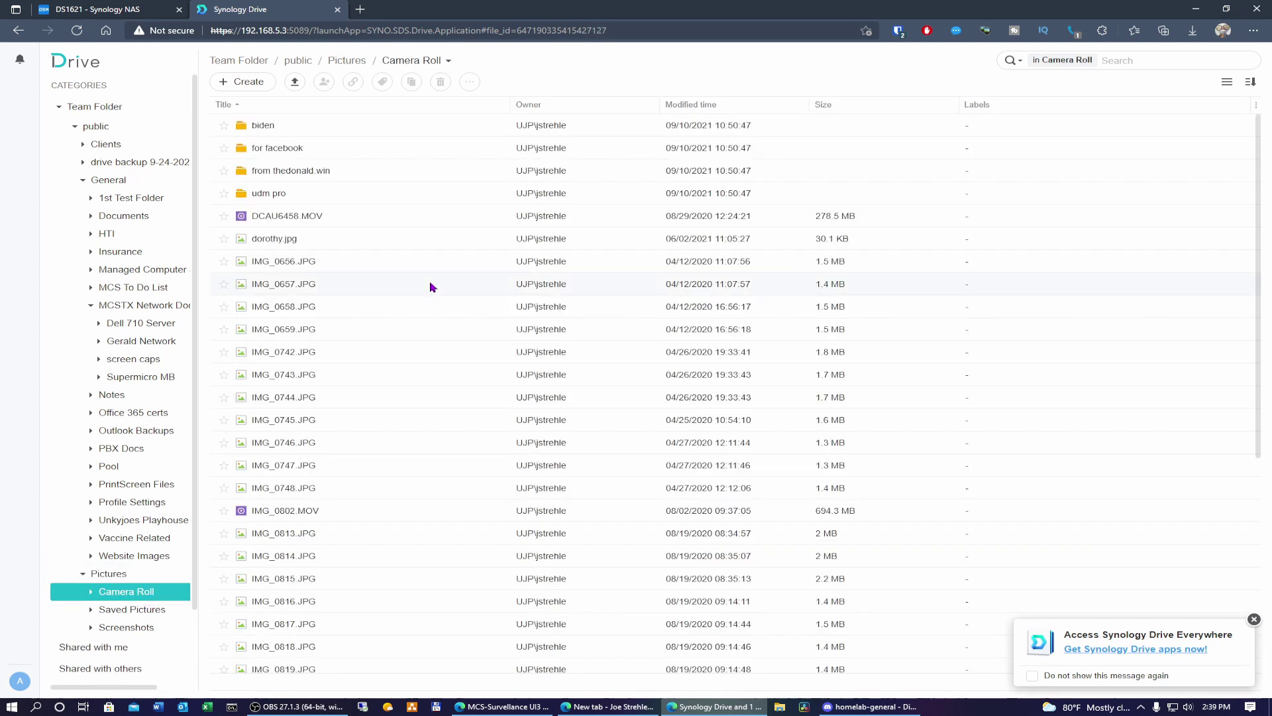
pyautogui.click(1227, 82)
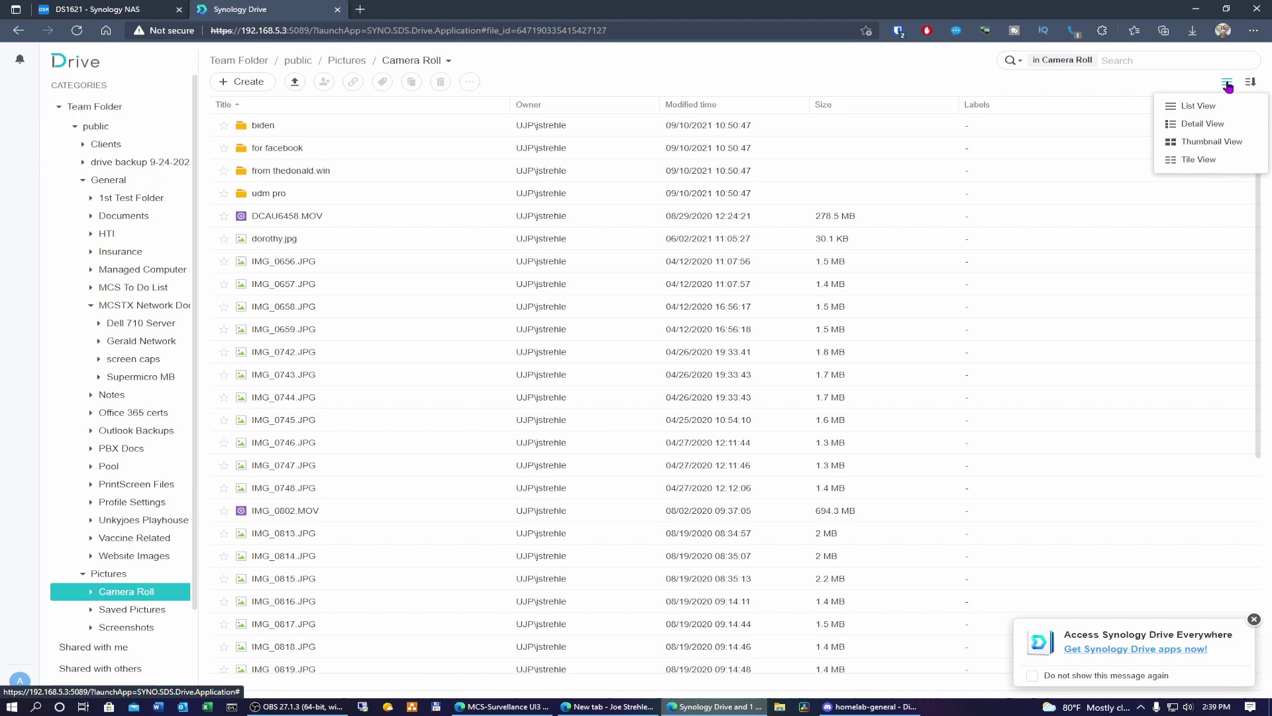
pyautogui.click(1196, 142)
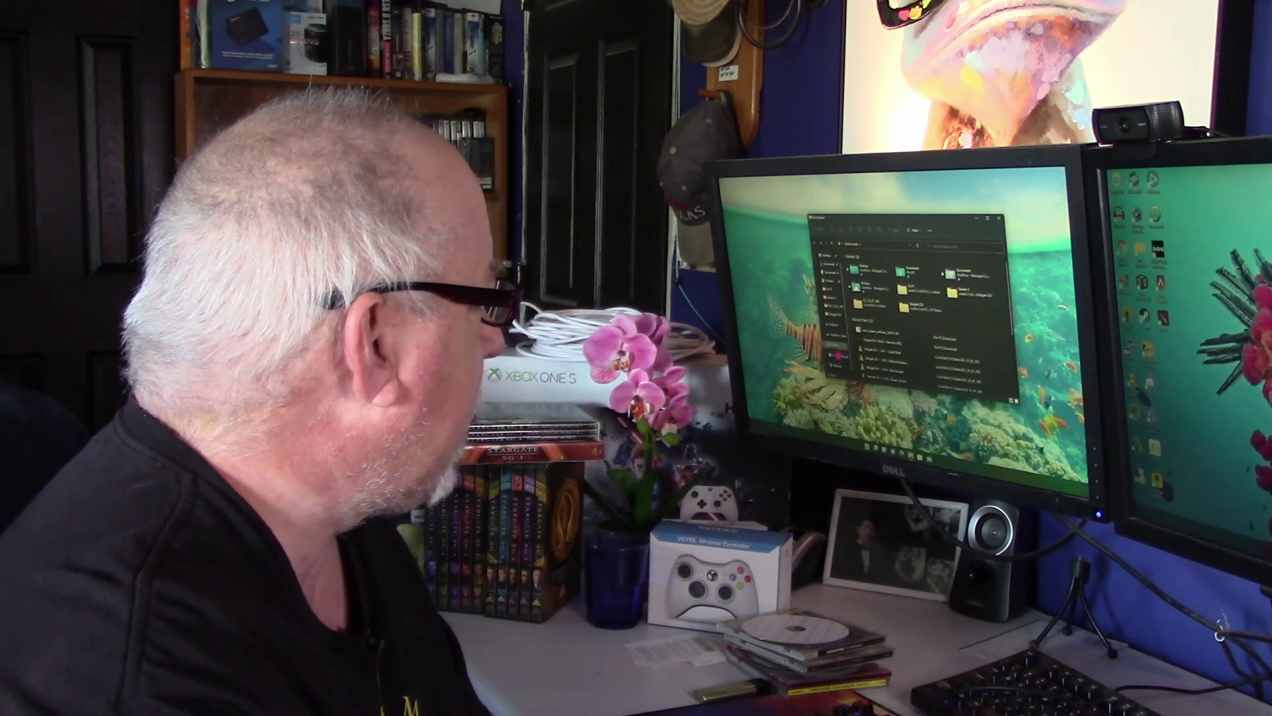
pyautogui.click(836, 351)
pyautogui.scroll(-2, 986, 364)
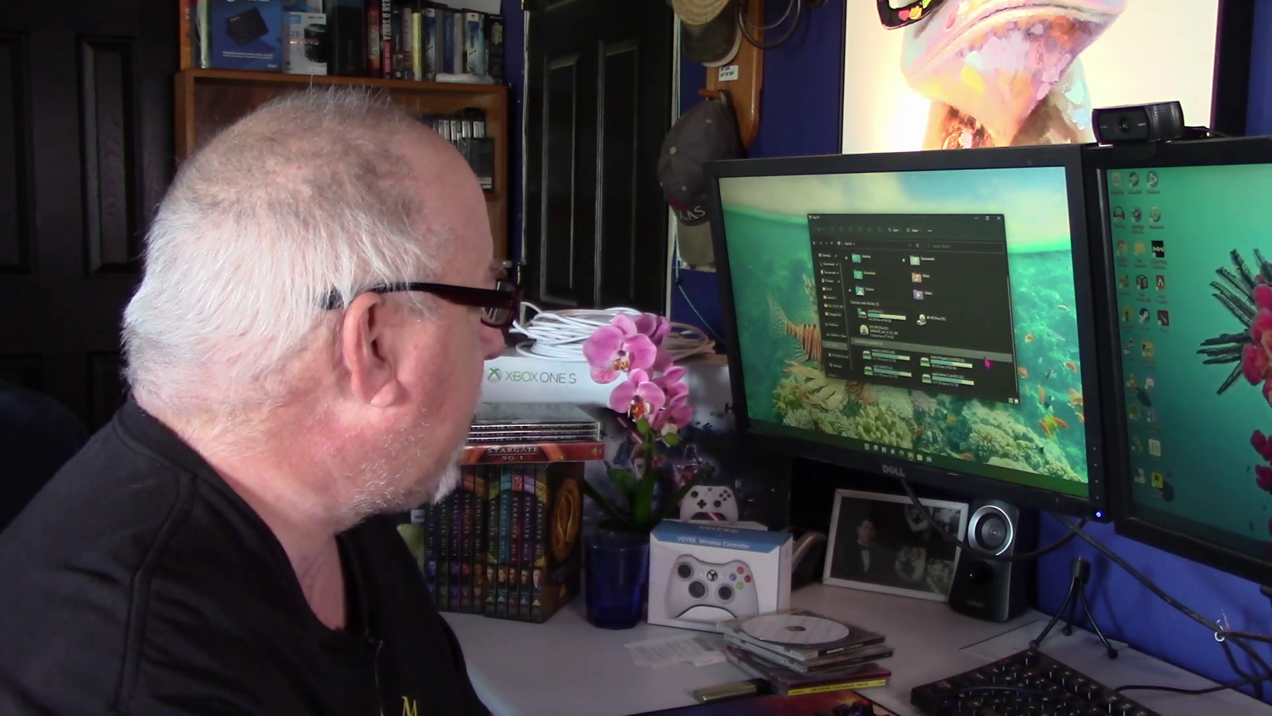
pyautogui.doubleClick(944, 377)
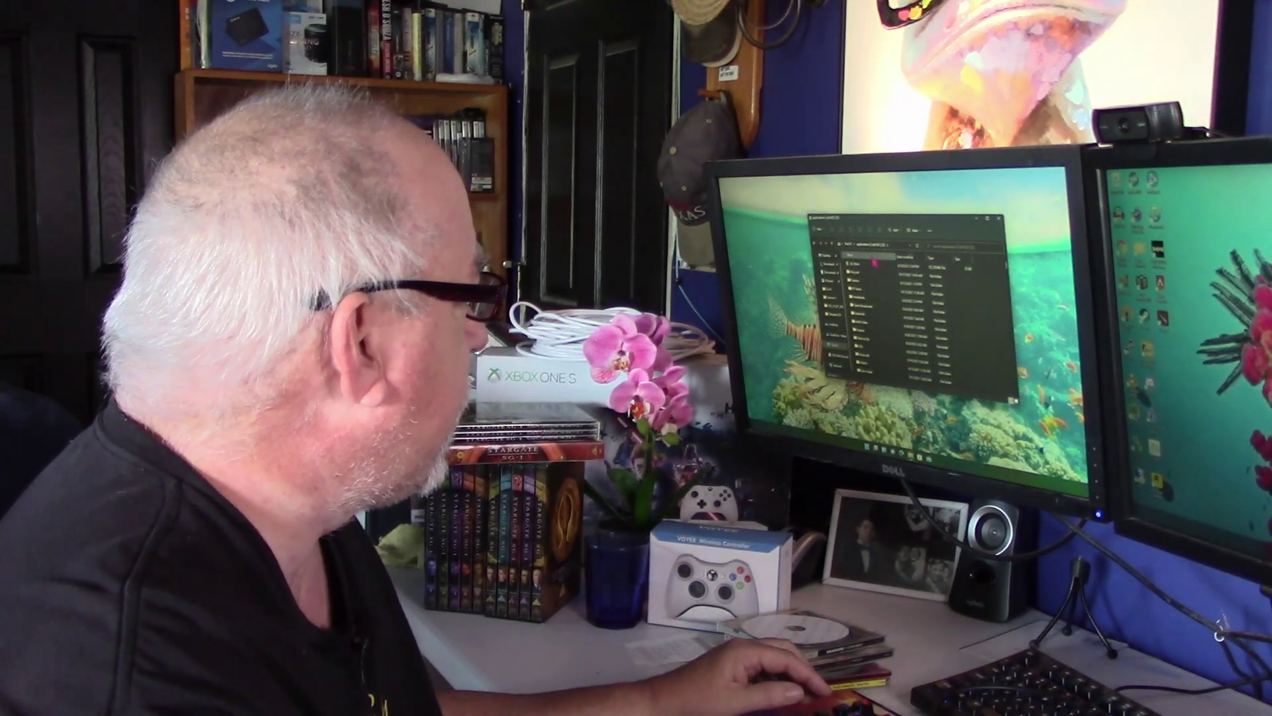
pyautogui.click(886, 312)
pyautogui.press('s')
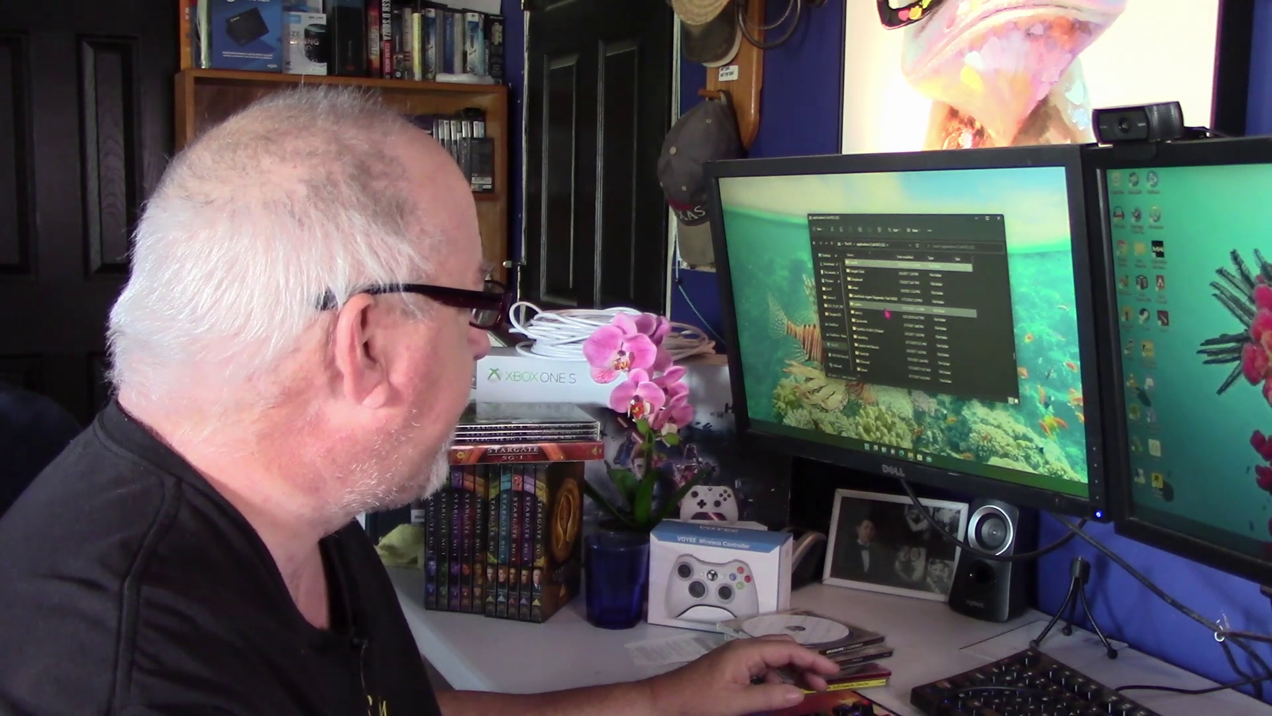
pyautogui.scroll(-5, 888, 313)
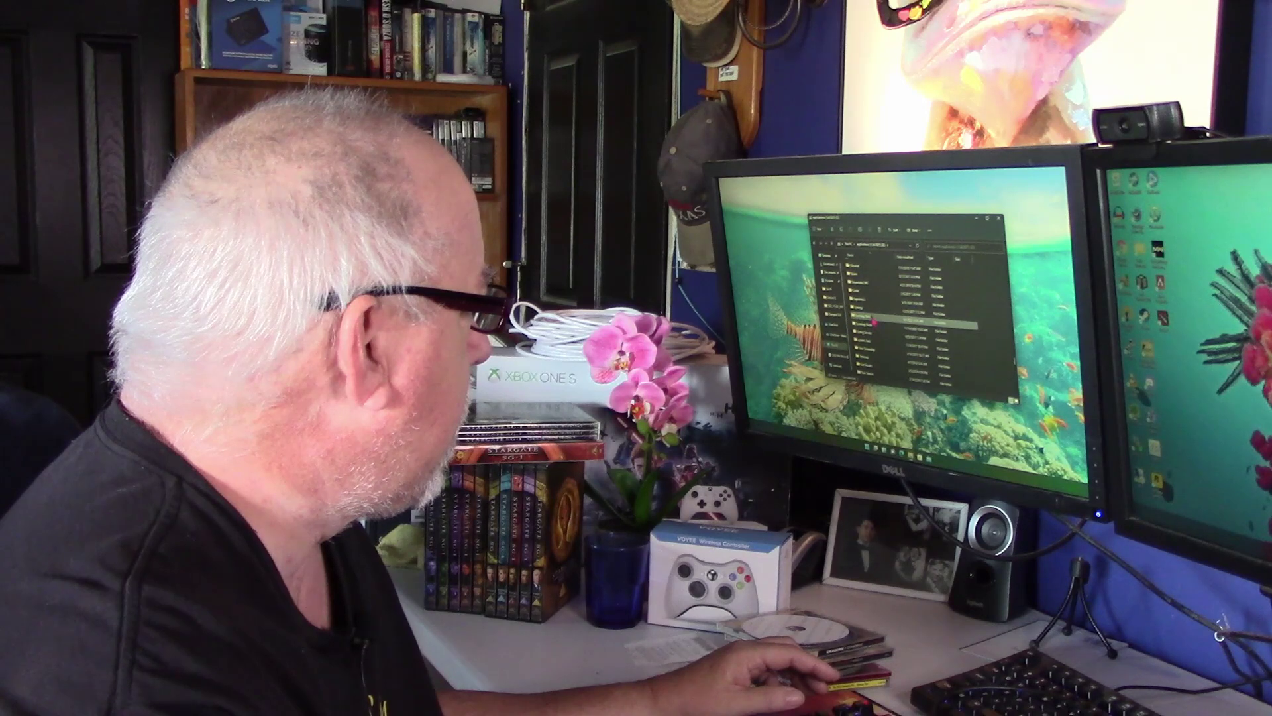
pyautogui.doubleClick(875, 322)
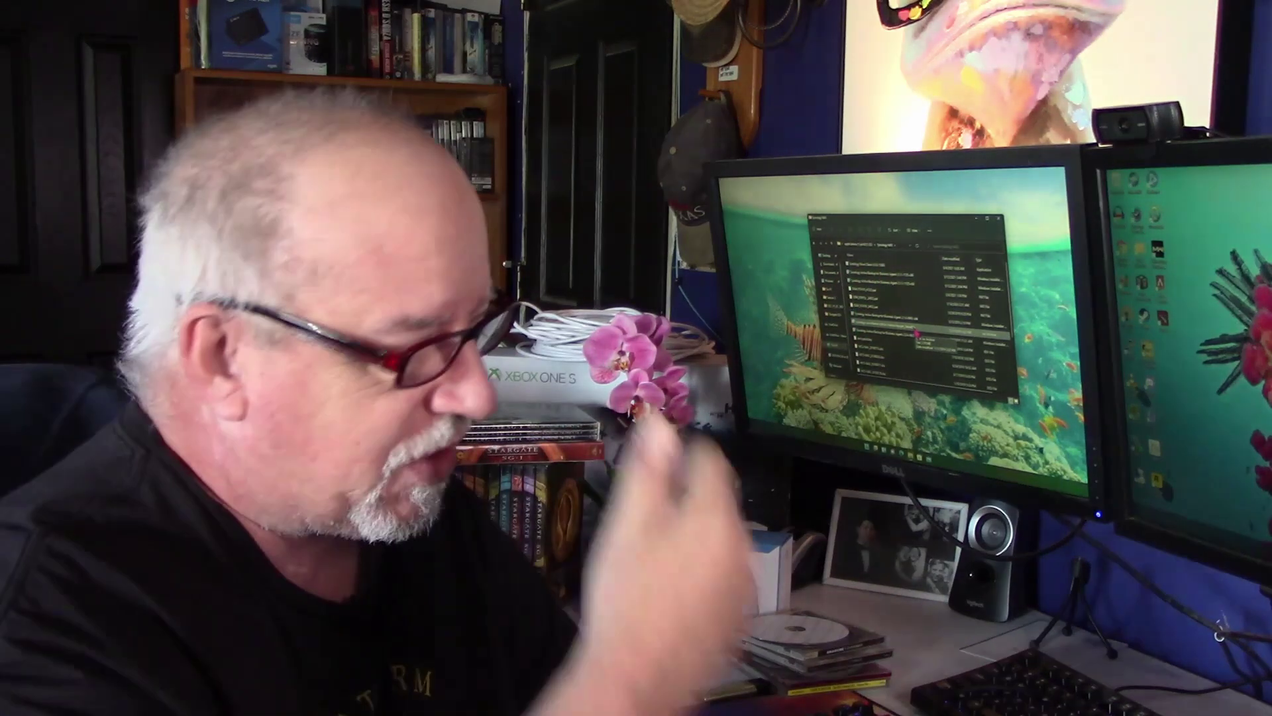
pyautogui.doubleClick(888, 270)
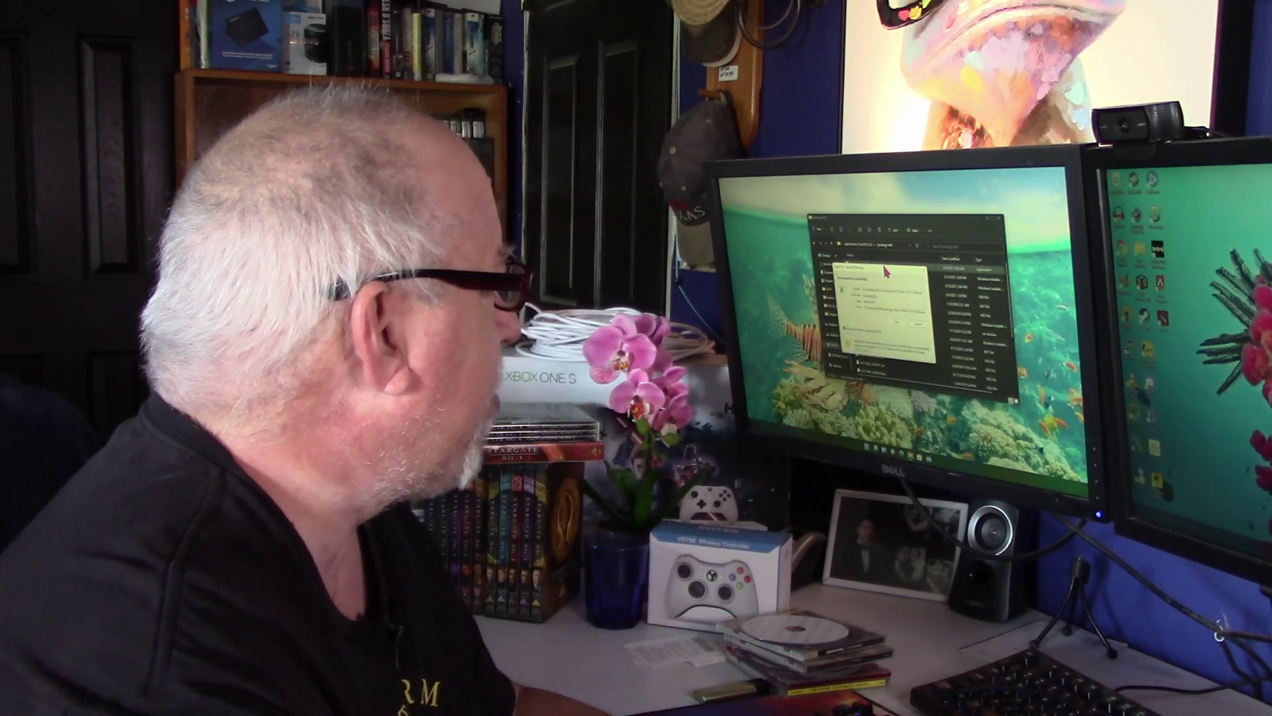
pyautogui.click(901, 326)
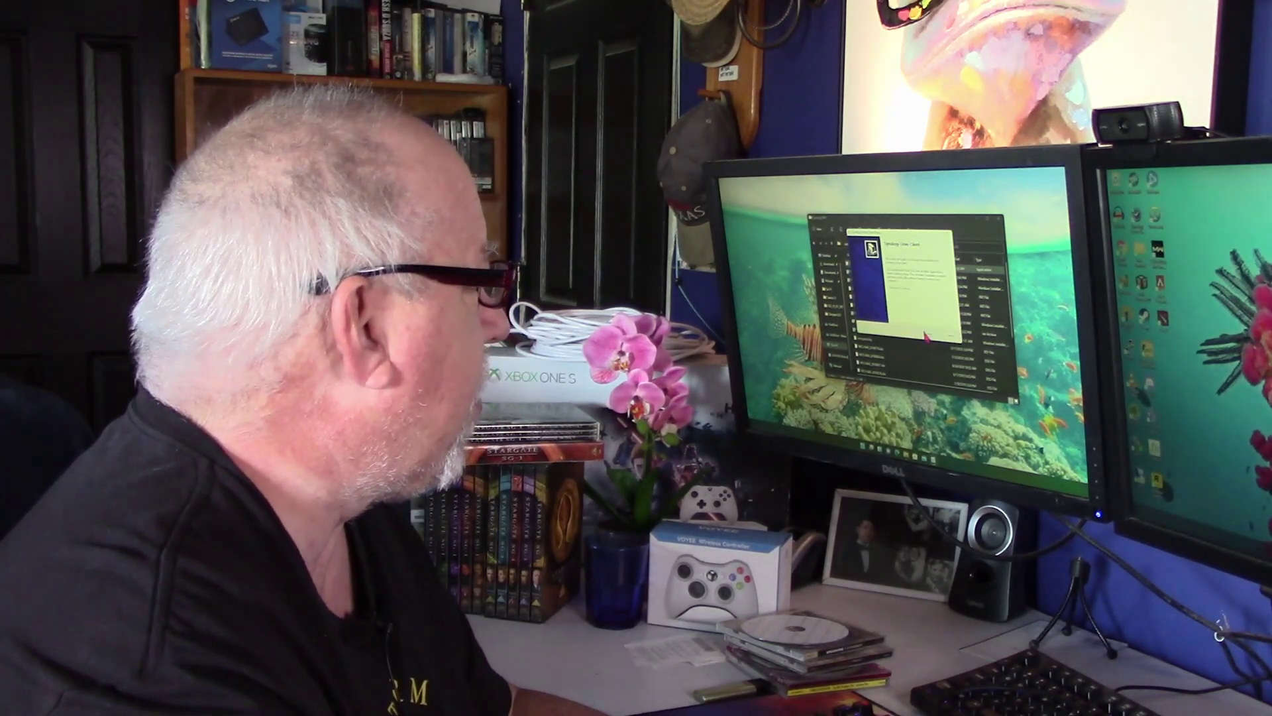
pyautogui.click(934, 337)
pyautogui.click(934, 337)
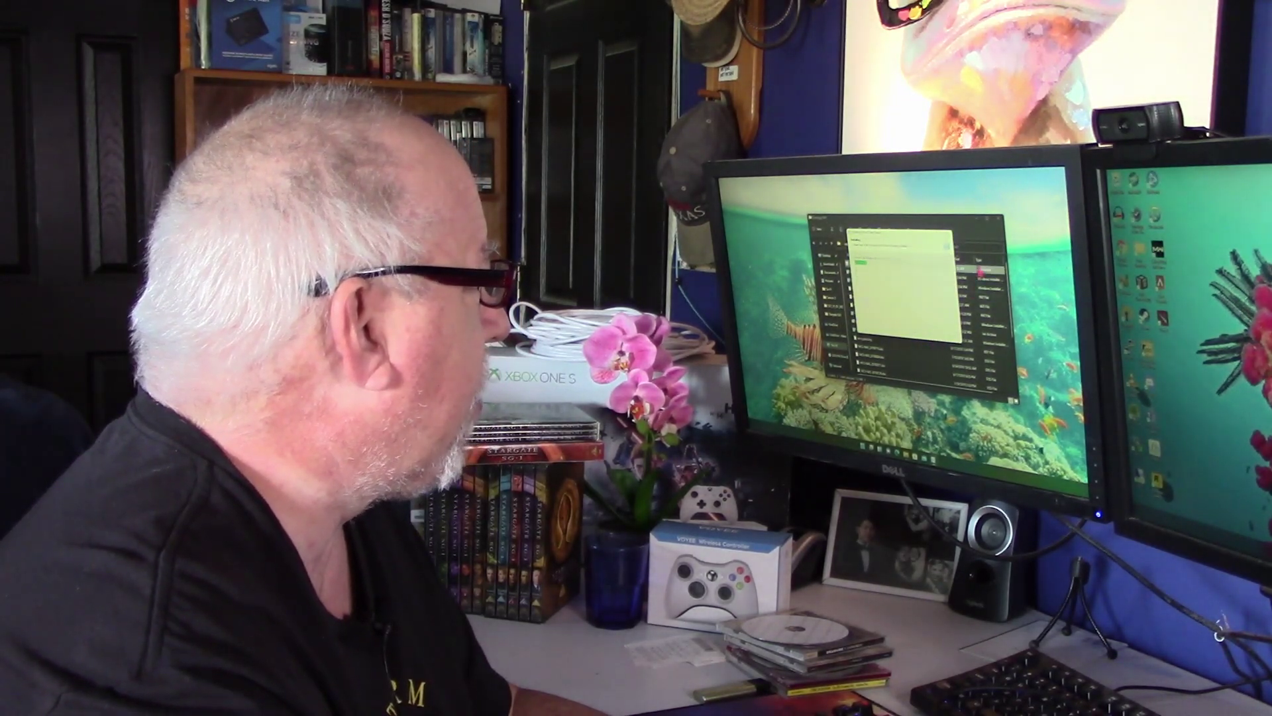
pyautogui.click(980, 225)
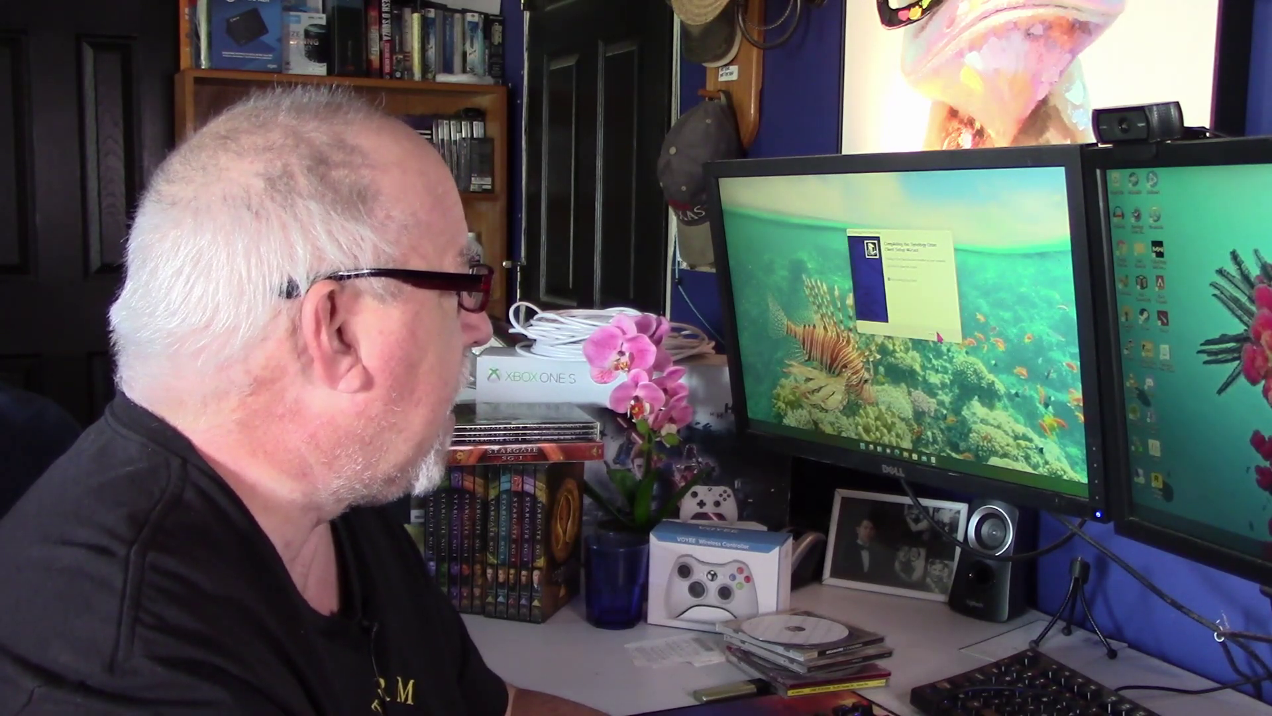
pyautogui.click(934, 336)
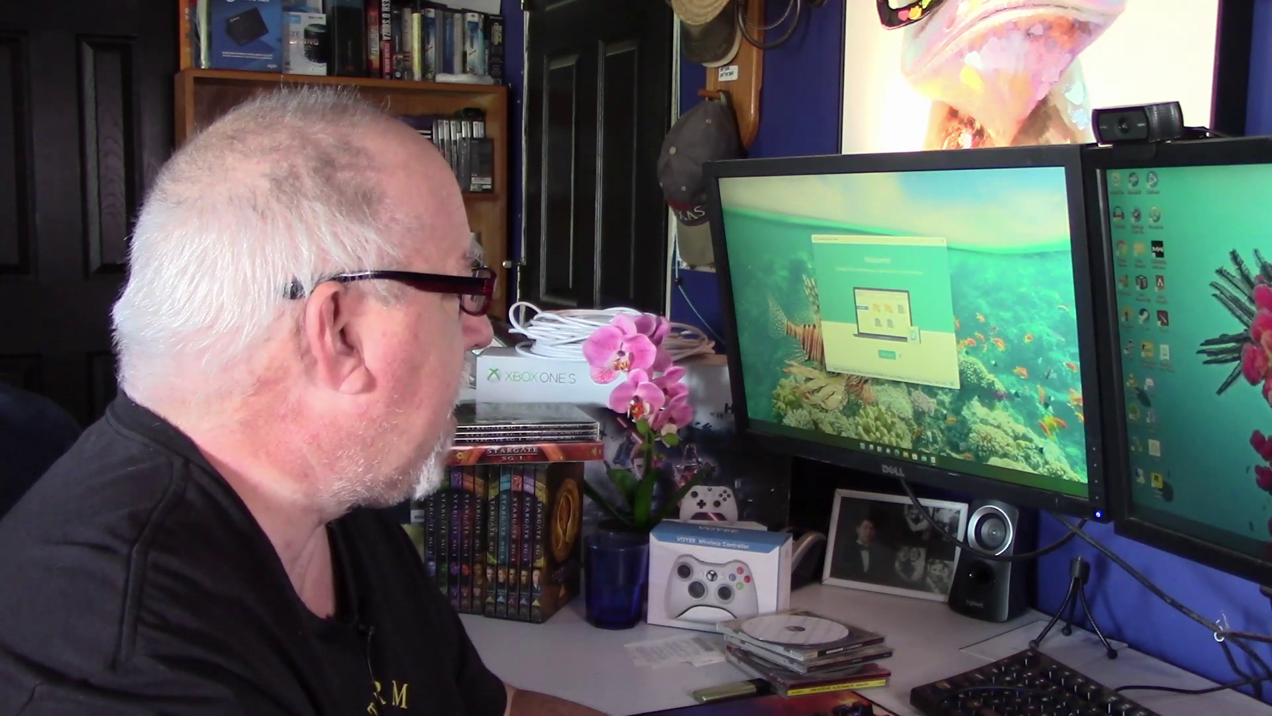
pyautogui.click(888, 356)
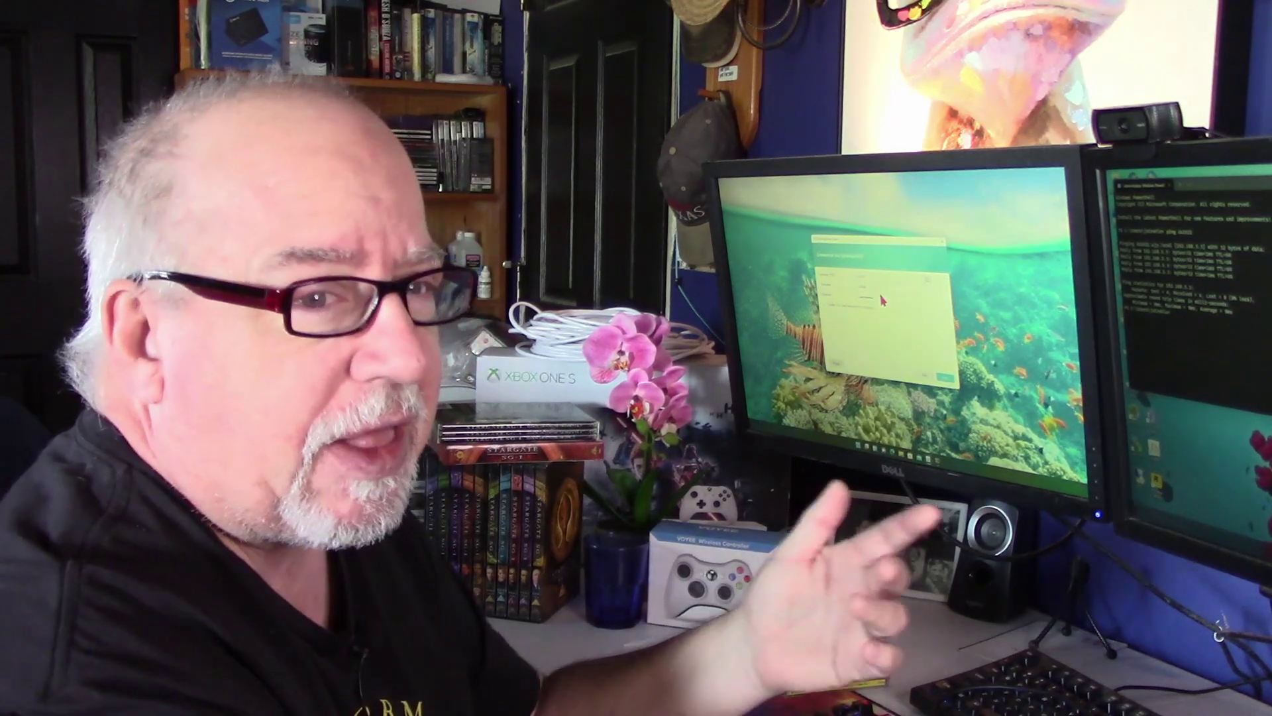
pyautogui.click(947, 380)
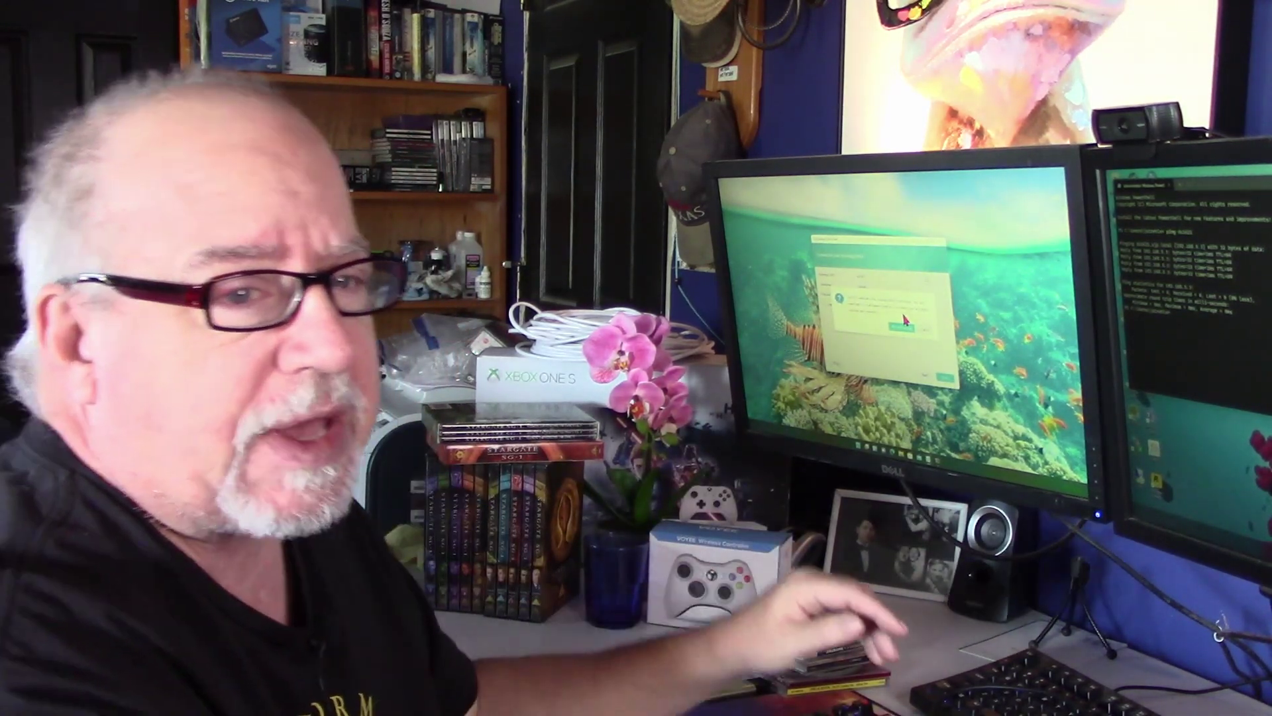
pyautogui.click(901, 326)
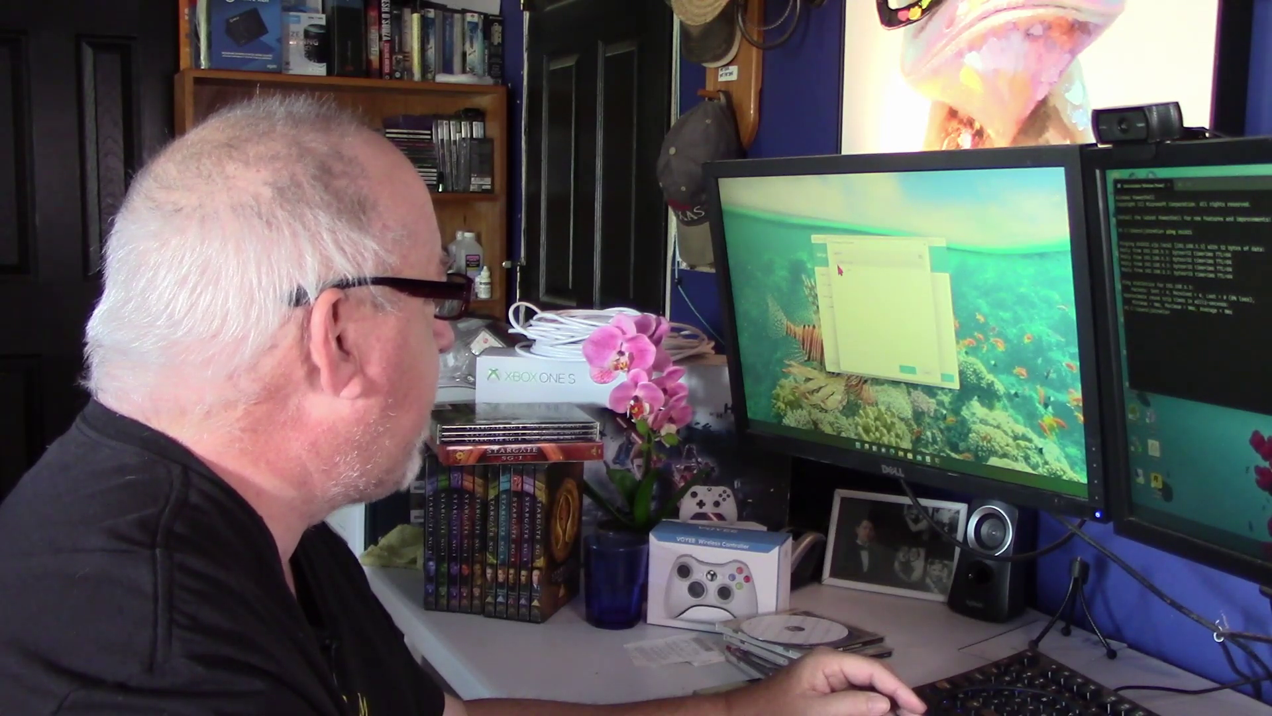
pyautogui.click(910, 371)
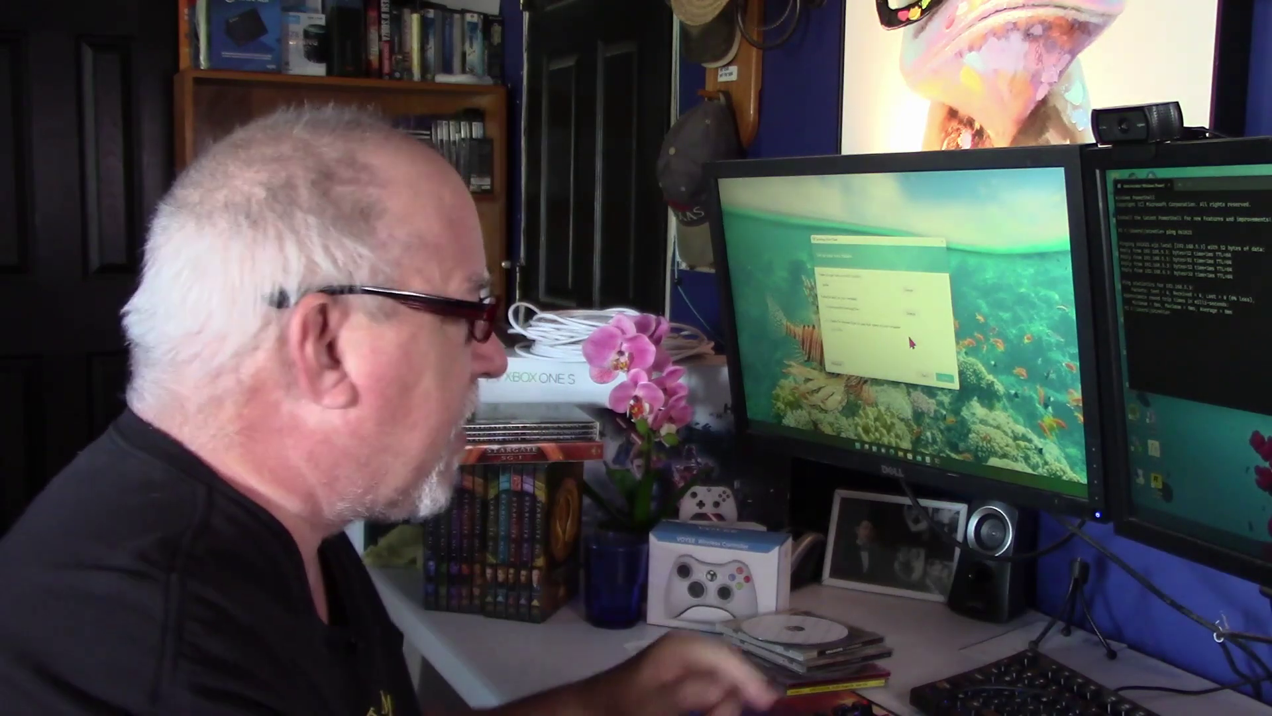
pyautogui.click(945, 378)
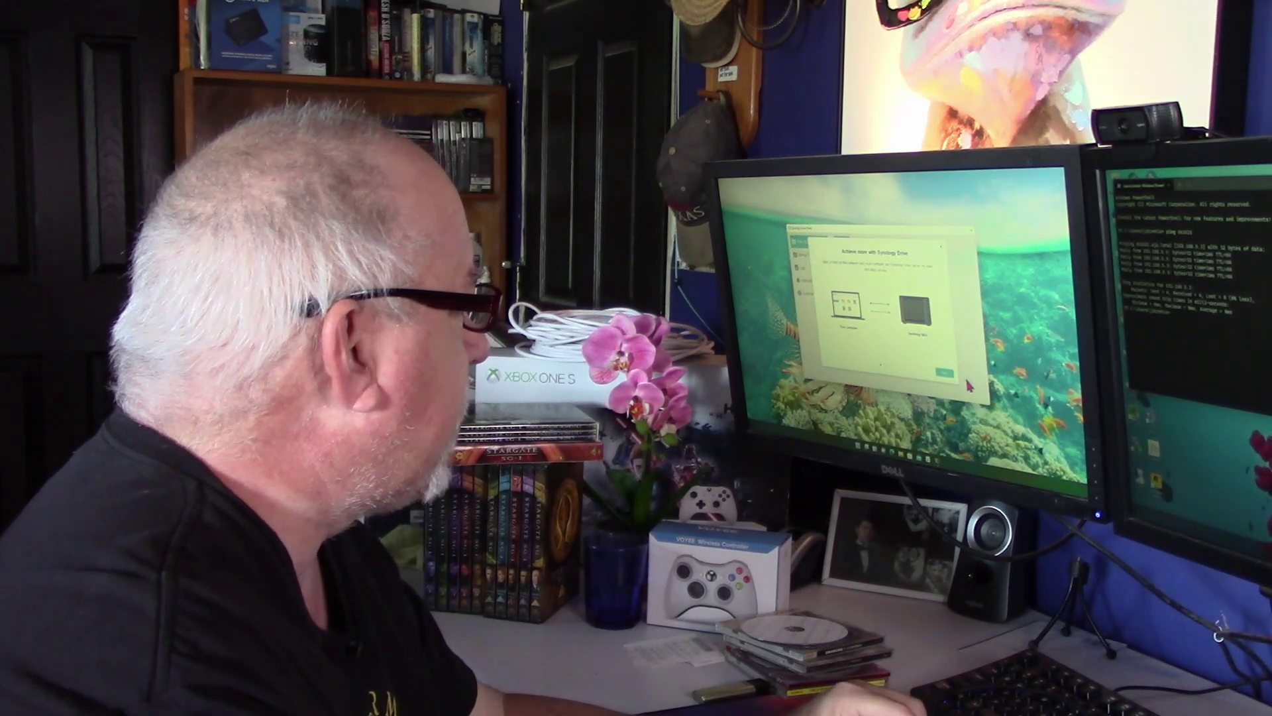
pyautogui.click(945, 373)
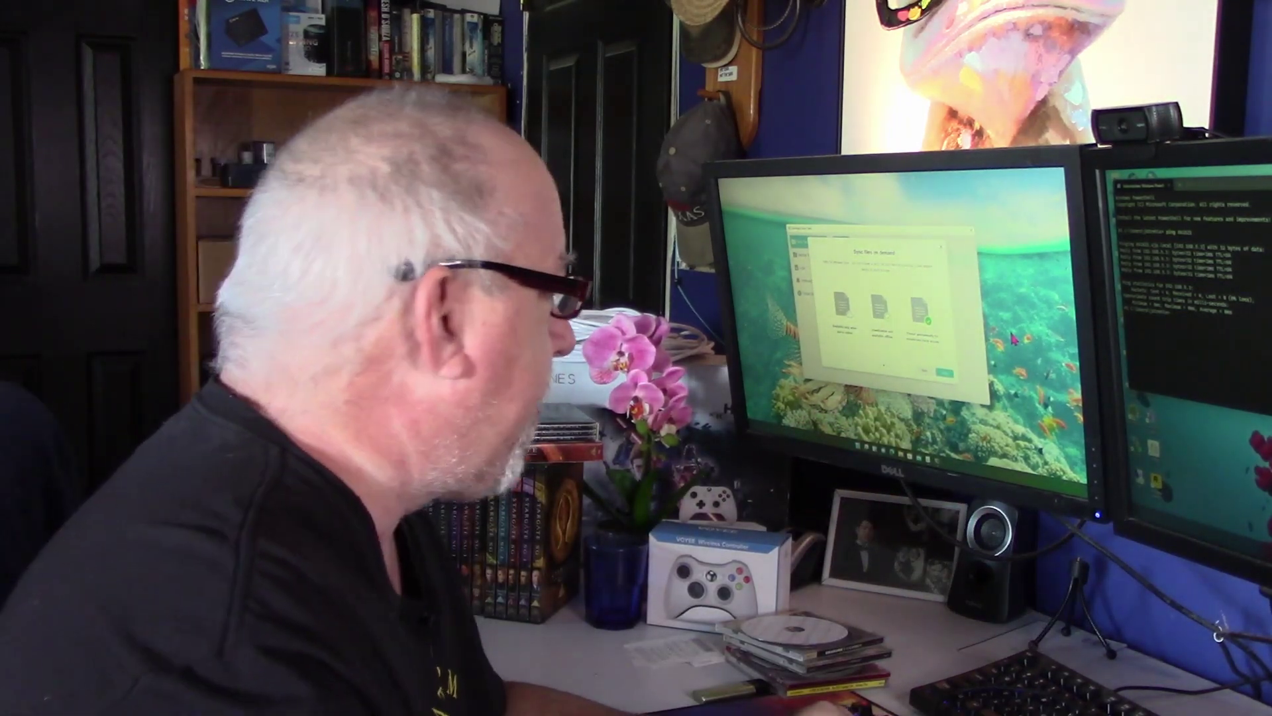
pyautogui.click(947, 378)
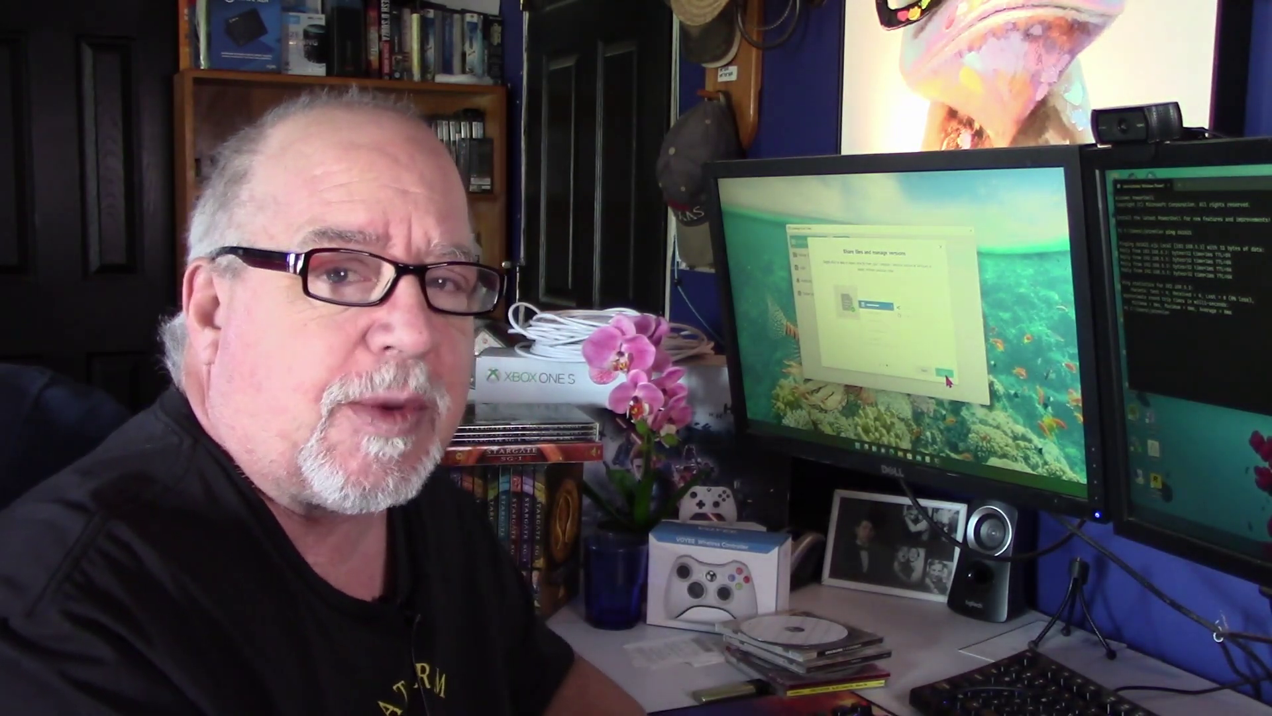
pyautogui.click(946, 375)
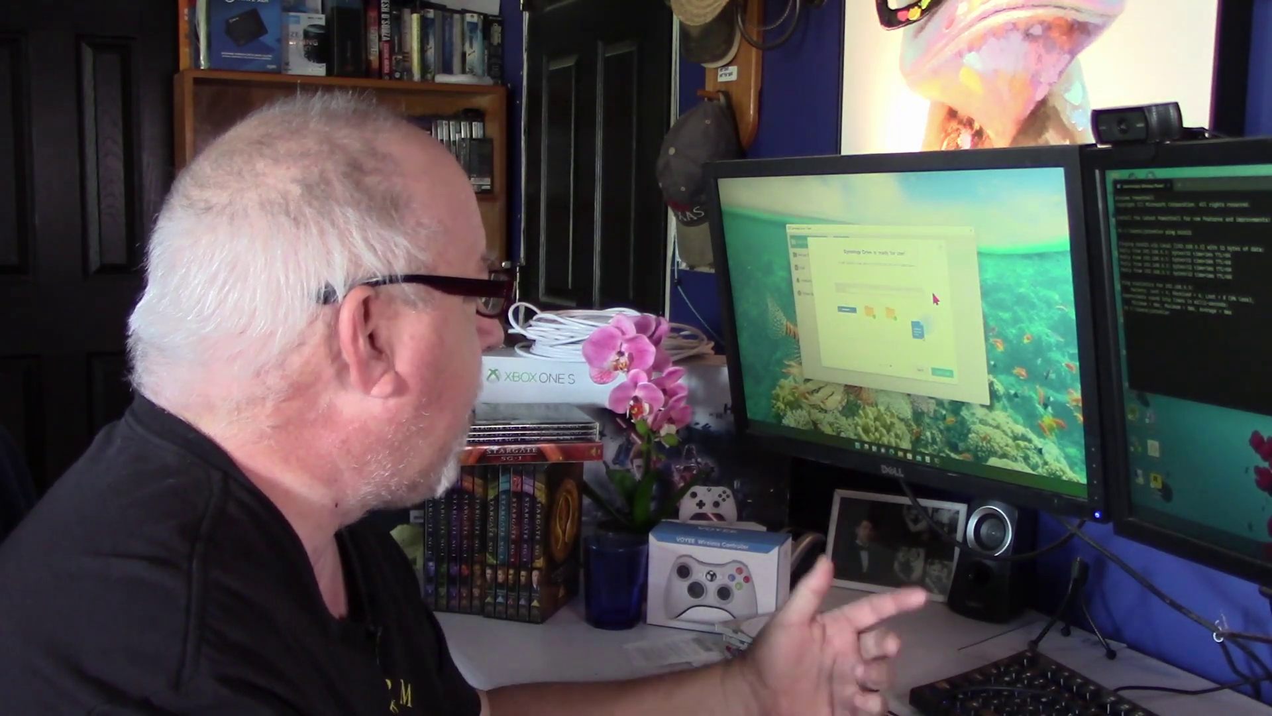
pyautogui.click(943, 377)
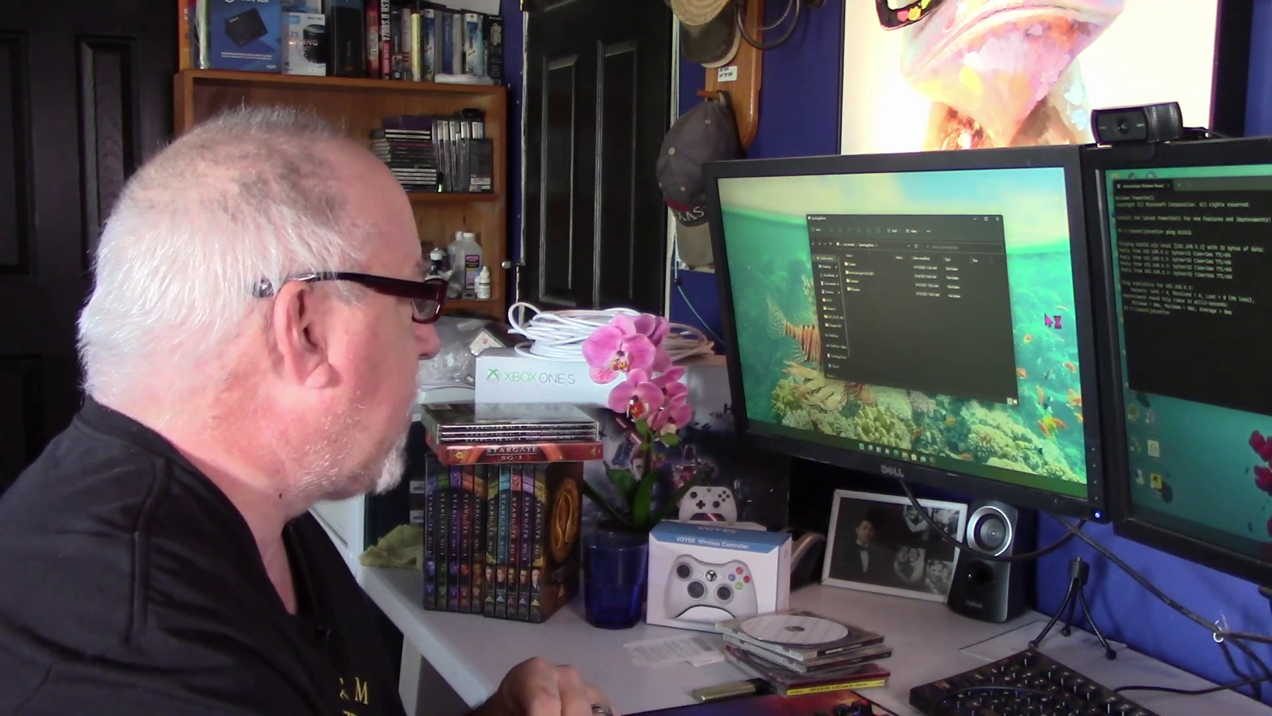
pyautogui.click(842, 365)
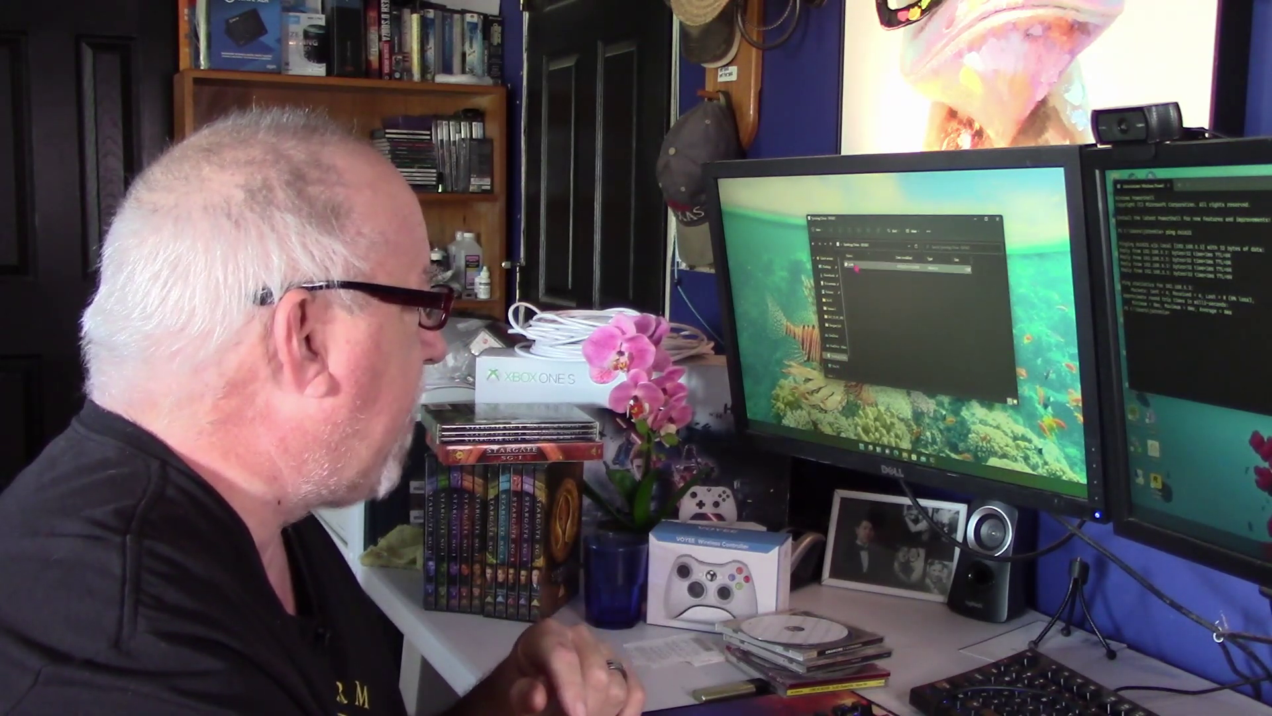
pyautogui.doubleClick(853, 264)
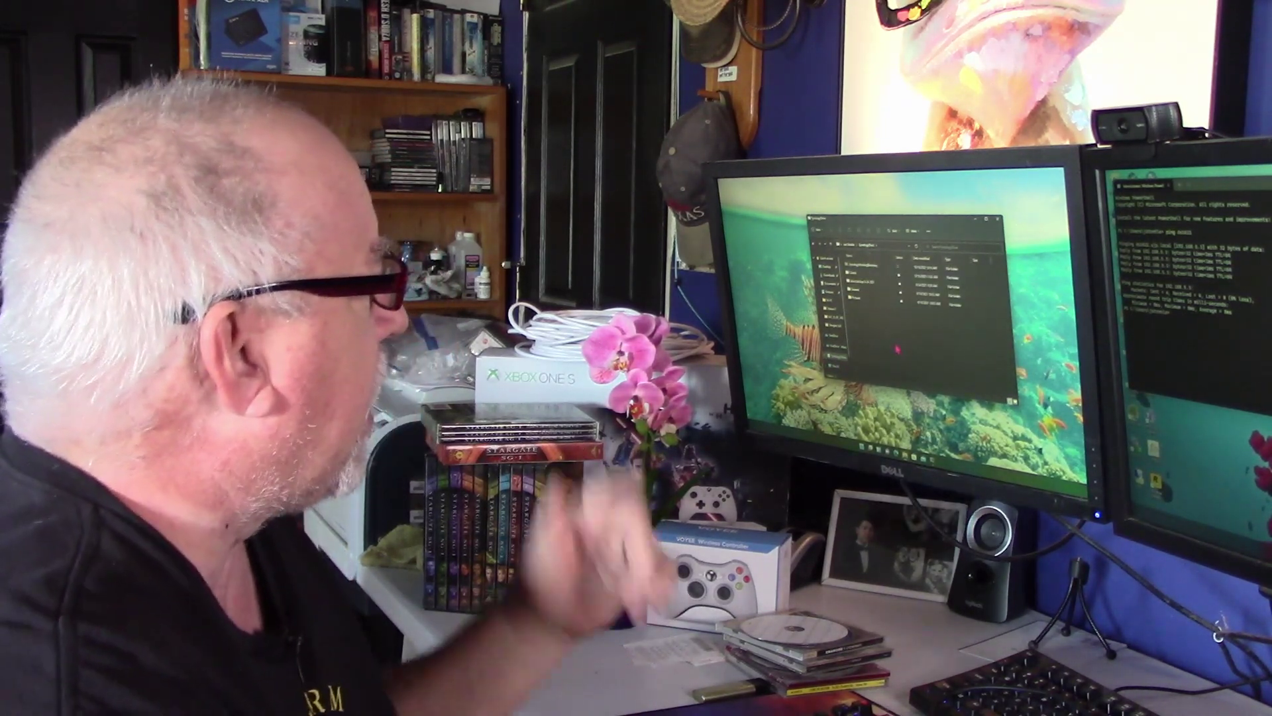